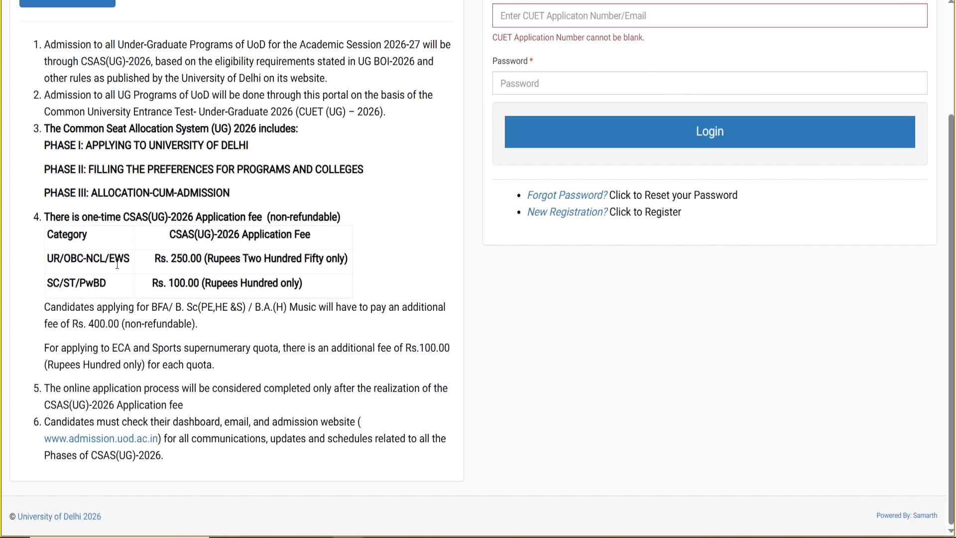
- Review the CSAS(UG)-2026 application fees by category and the additional fees for BFA, B.Sc, Music, ECA and Sports applicants
left_click_drag(161, 264, 344, 267)
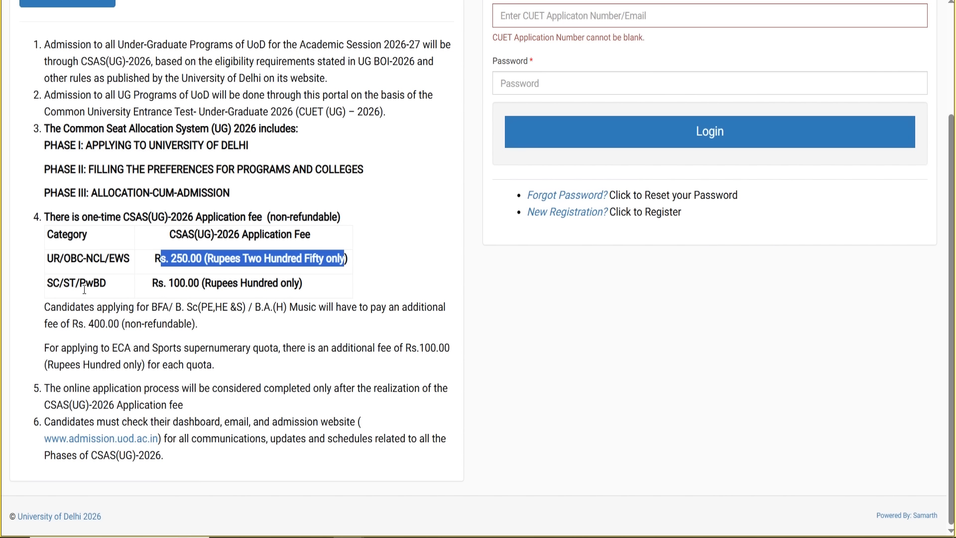
left_click_drag(152, 308, 283, 309)
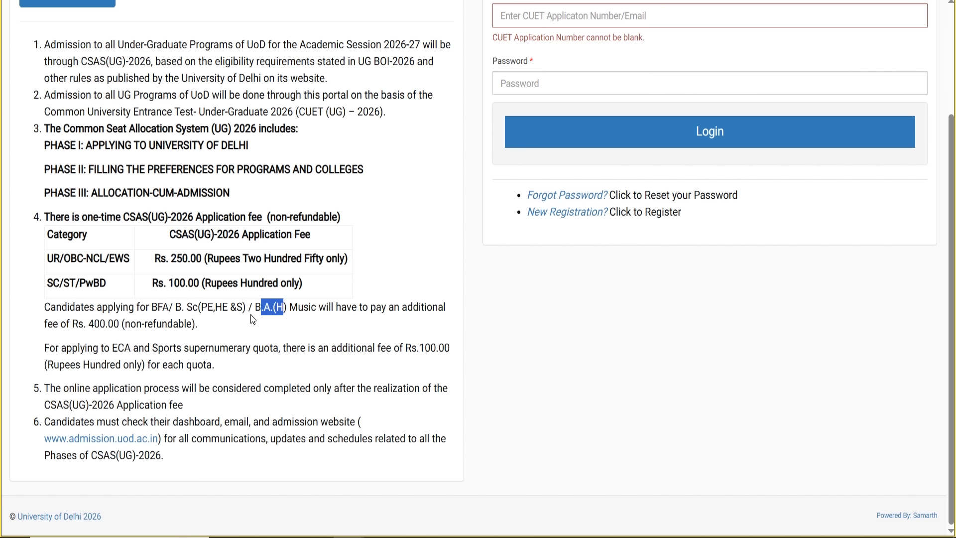
left_click_drag(94, 325, 114, 324)
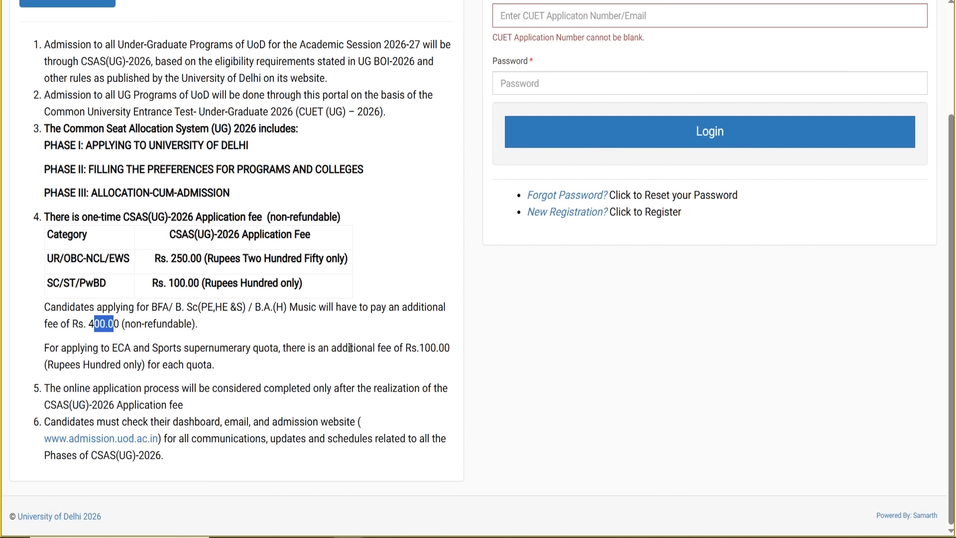
left_click_drag(310, 353, 121, 348)
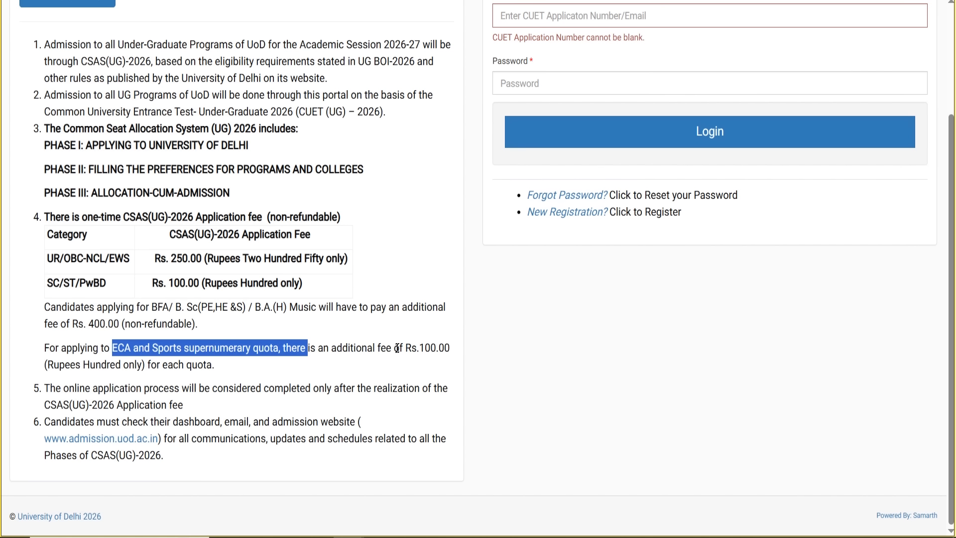
scroll(396, 347, "up", 2)
left_click(396, 341)
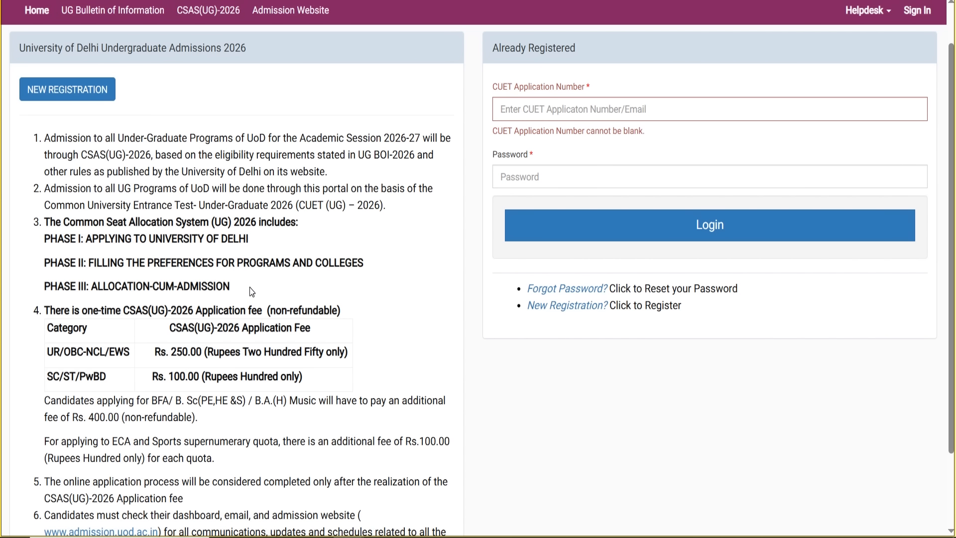
scroll(251, 290, "up", 1)
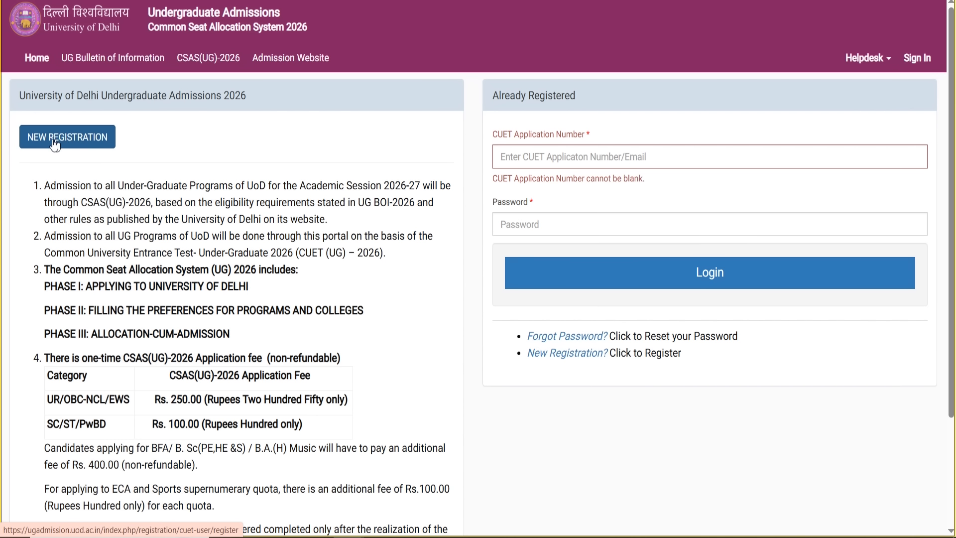
- Open the new registration form and examine its CUET application number and date of birth fields
key("ctrl+Tab")
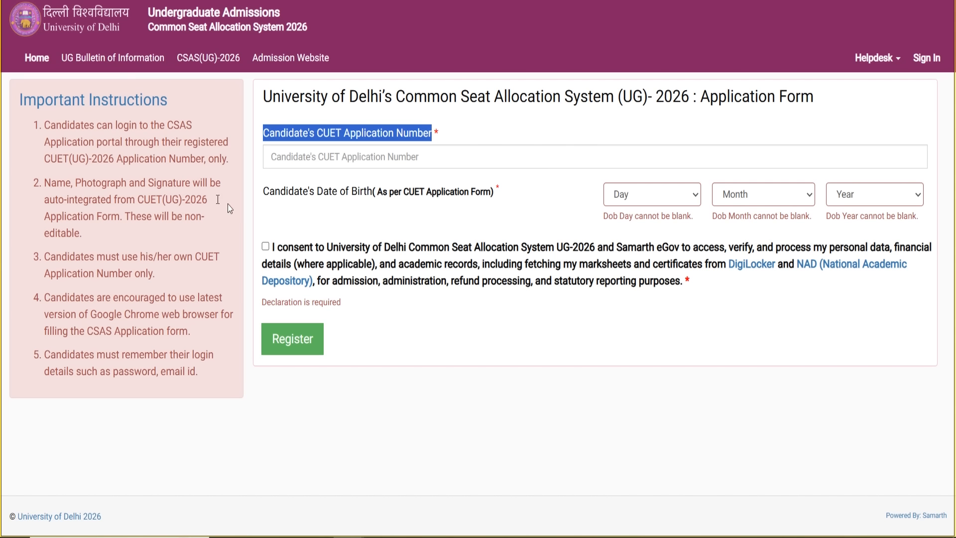
left_click(390, 209)
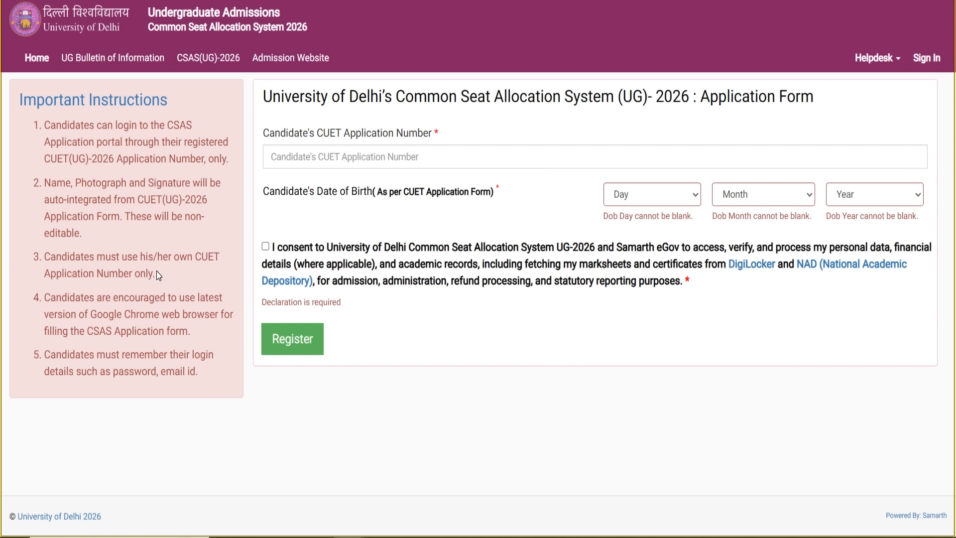
left_click_drag(265, 139, 437, 135)
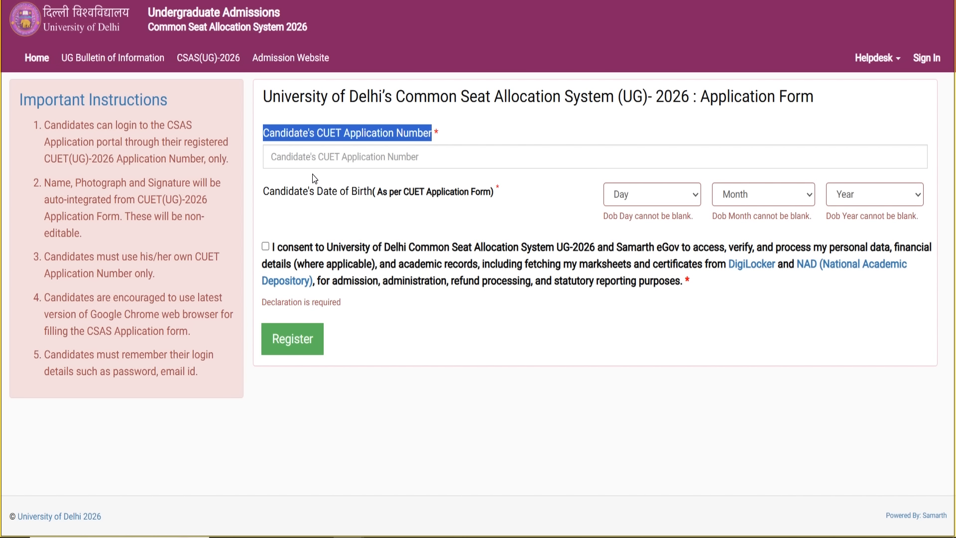
left_click_drag(275, 194, 631, 209)
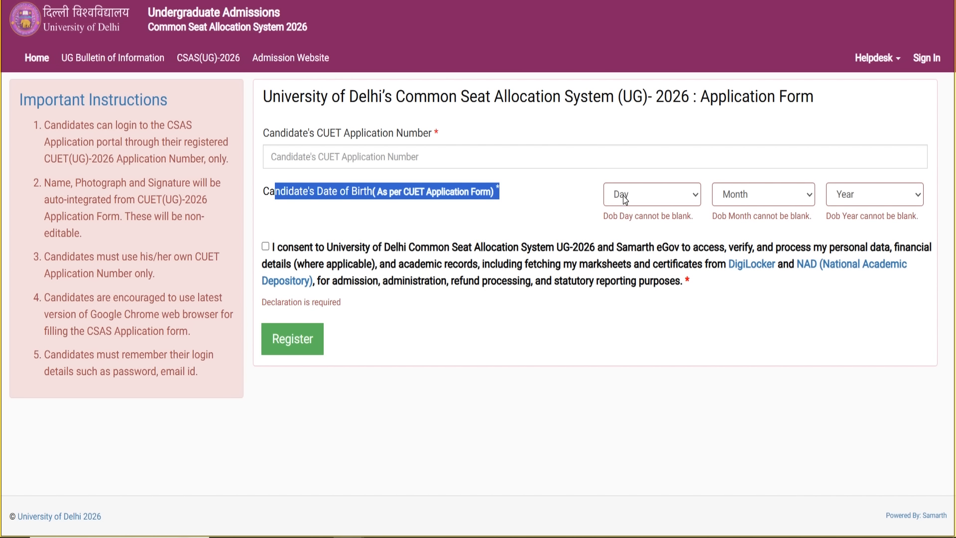
left_click(631, 197)
left_click(764, 196)
left_click(891, 195)
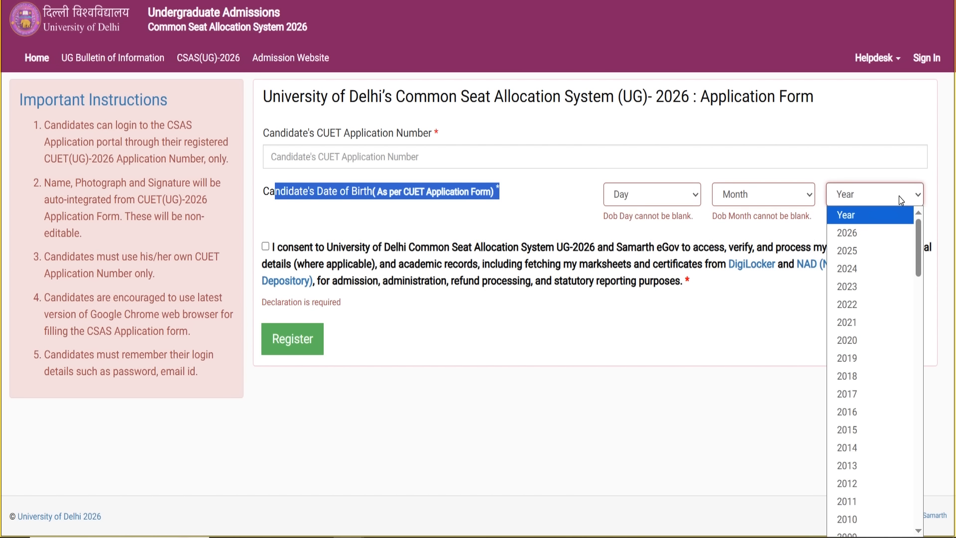
left_click(747, 311)
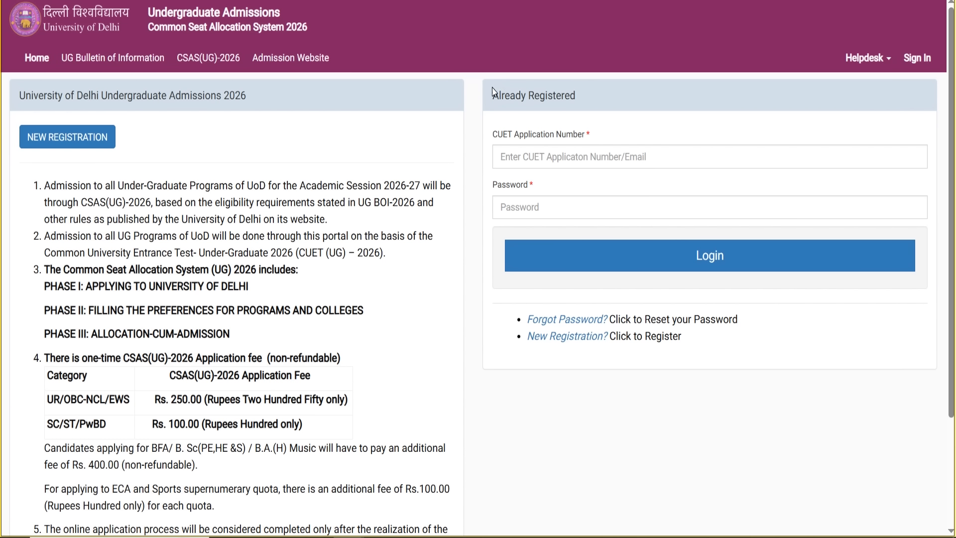
- Review the login section for already registered candidates, including its CUET application number and password fields
left_click_drag(494, 91, 577, 93)
left_click_drag(492, 134, 587, 131)
left_click_drag(494, 185, 534, 186)
left_click(497, 300)
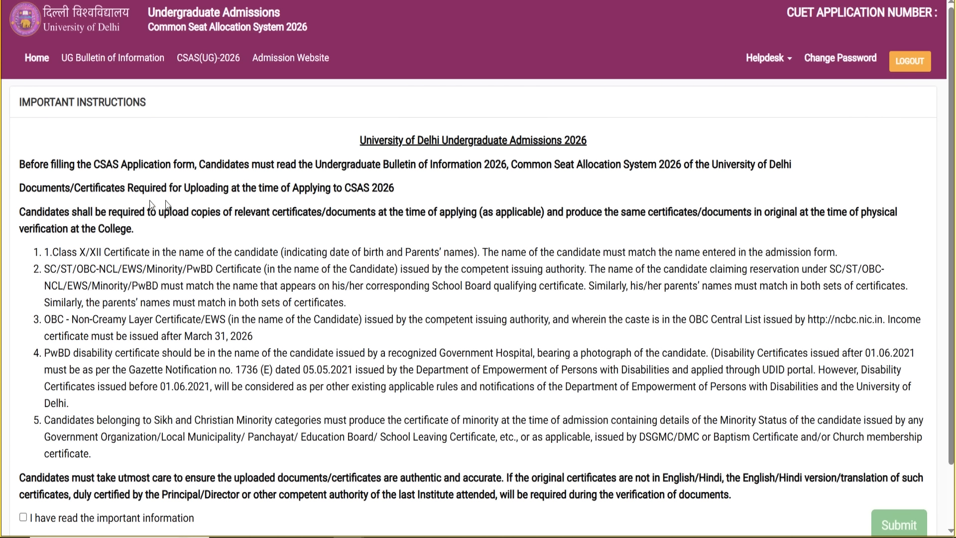
- Read the document upload instructions on Class X/XII certificates and reserved category certificates
left_click_drag(19, 164, 611, 252)
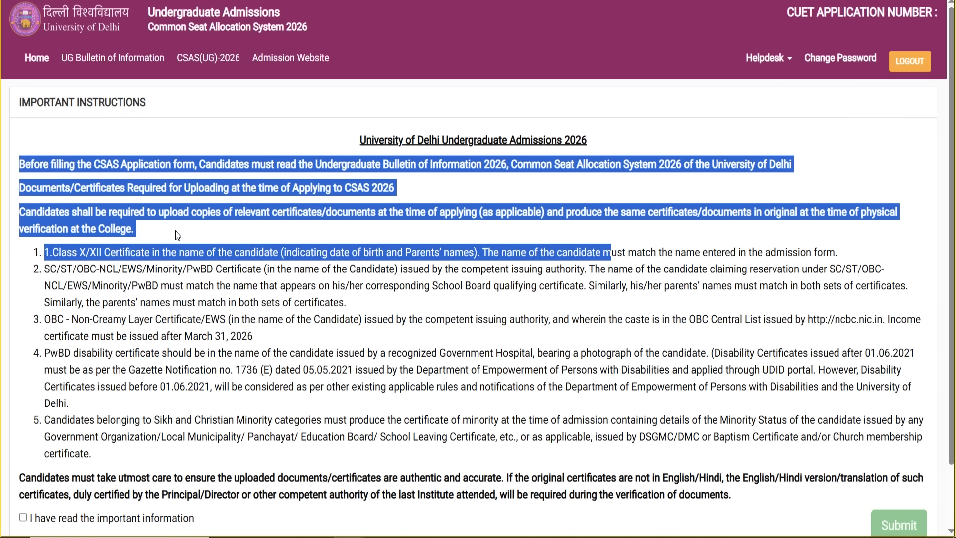
left_click(121, 196)
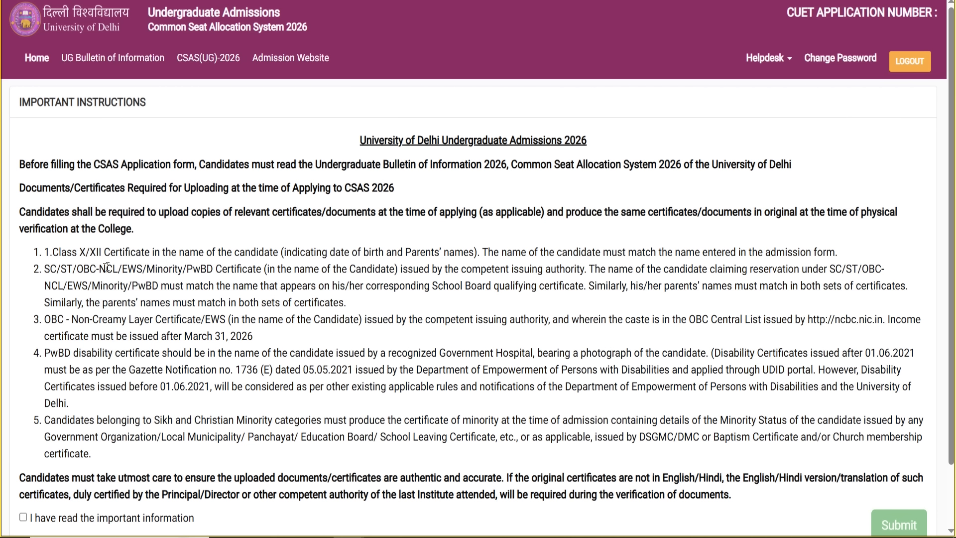
left_click_drag(48, 273, 243, 287)
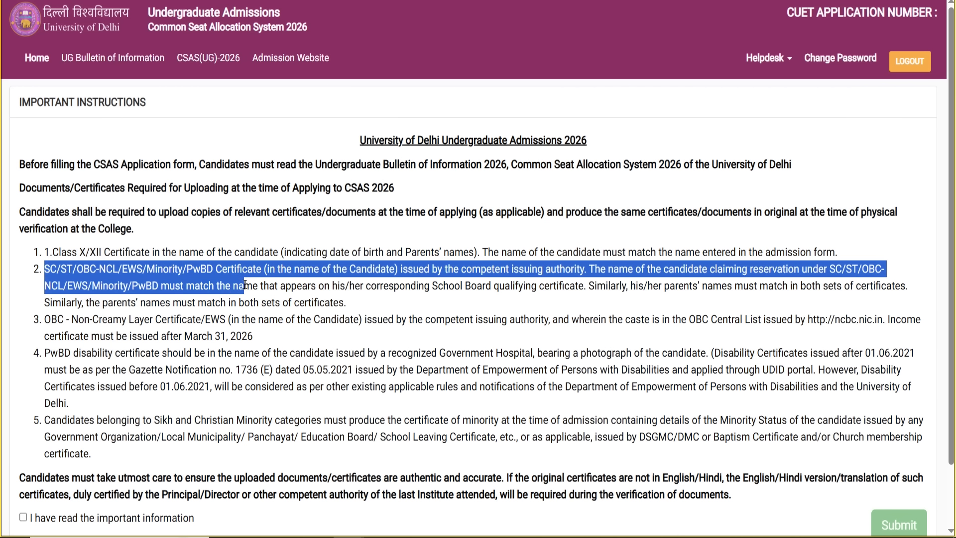
left_click(391, 307)
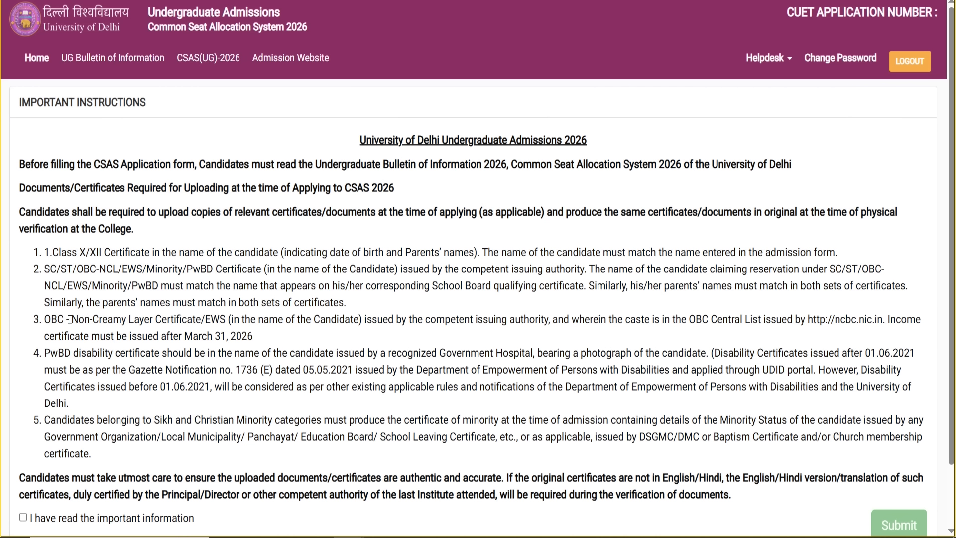
- Read the certificate requirements for OBC-NCL/EWS, PwBD, and Sikh and Christian minority candidates
left_click_drag(211, 323, 52, 324)
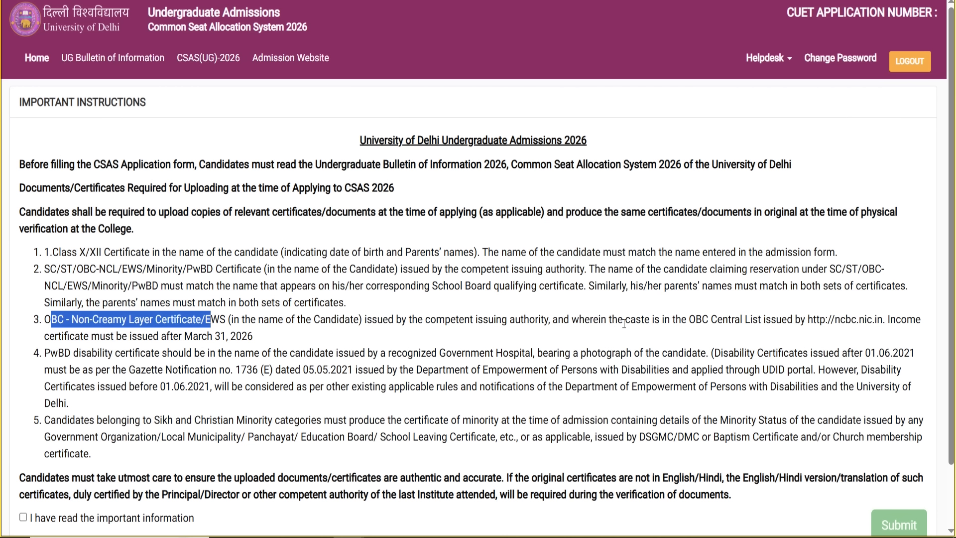
left_click_drag(624, 323, 796, 319)
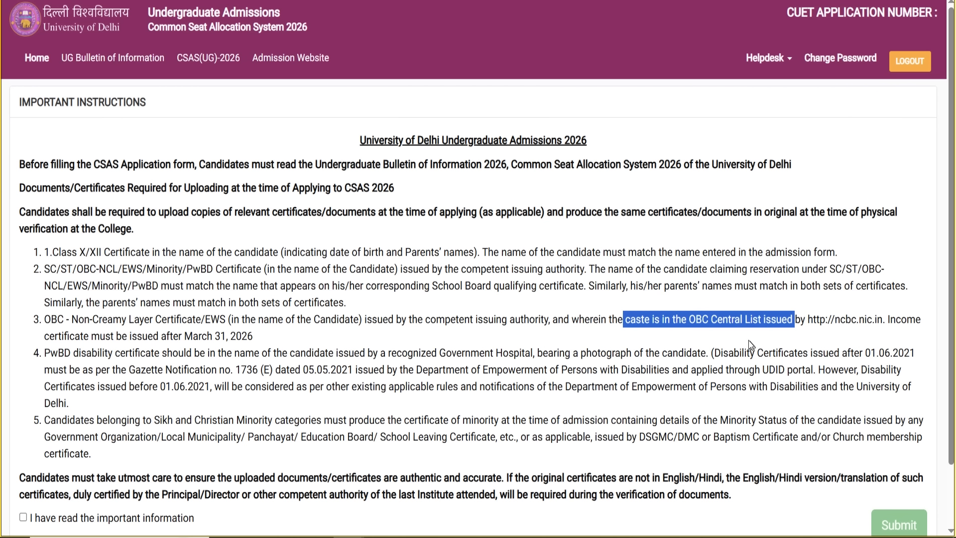
left_click(262, 336)
left_click_drag(194, 337, 258, 340)
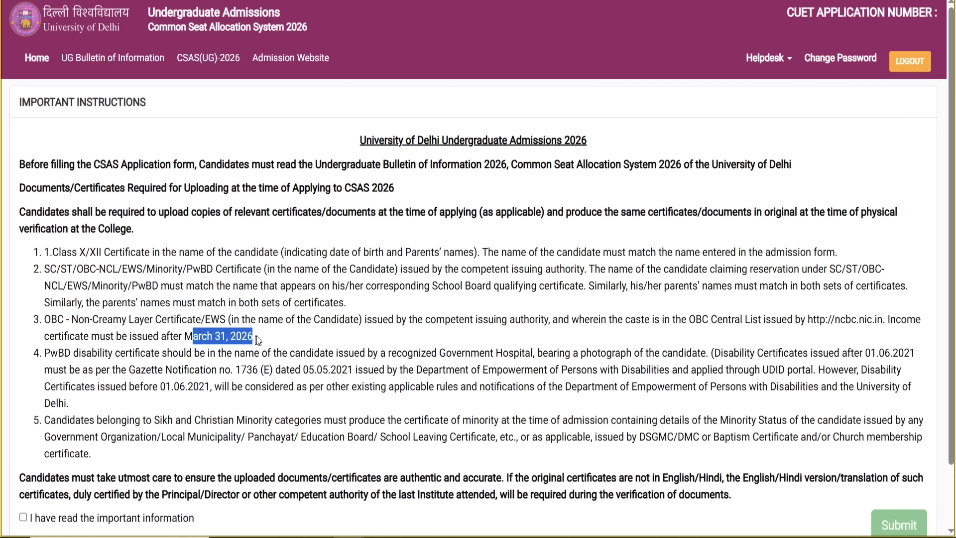
left_click(334, 337)
left_click_drag(116, 359, 525, 403)
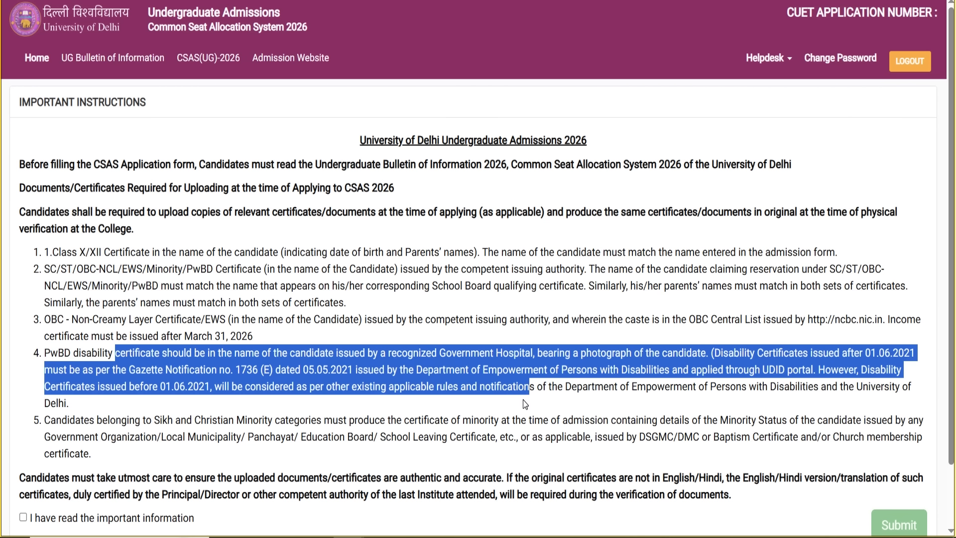
left_click(551, 408)
left_click_drag(45, 420, 420, 432)
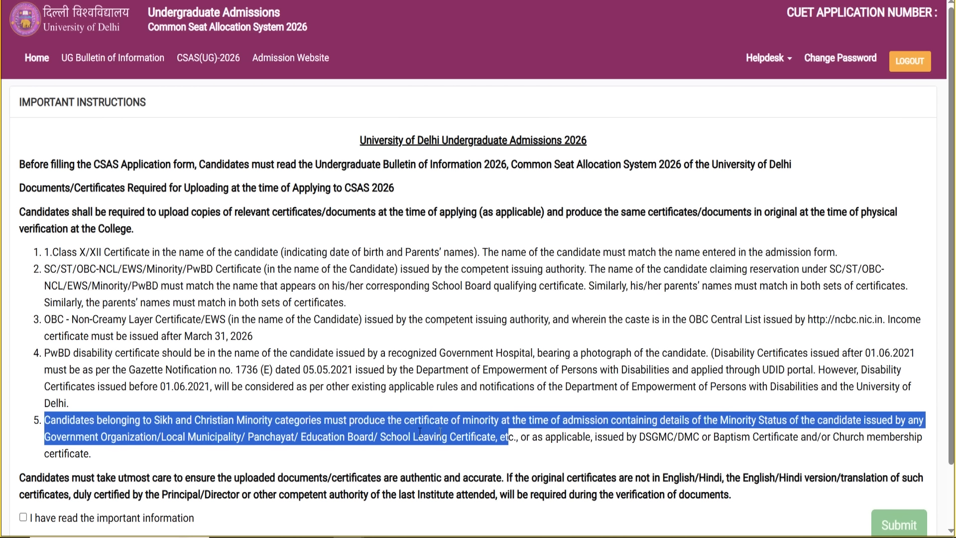
- Acknowledge having read the important information and go to the application form's Personal section
scroll(303, 334, "down", 3)
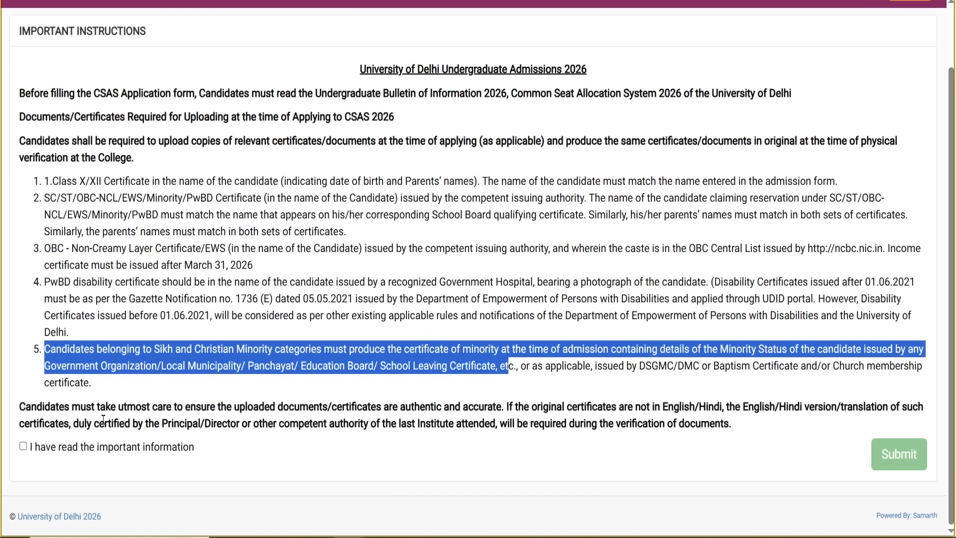
left_click(175, 402)
left_click(32, 448)
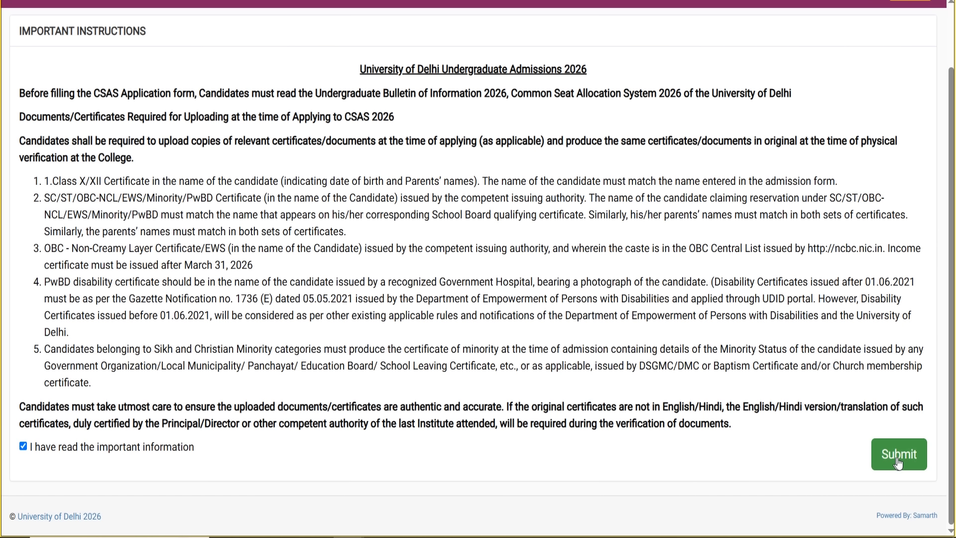
scroll(414, 268, "up", 2)
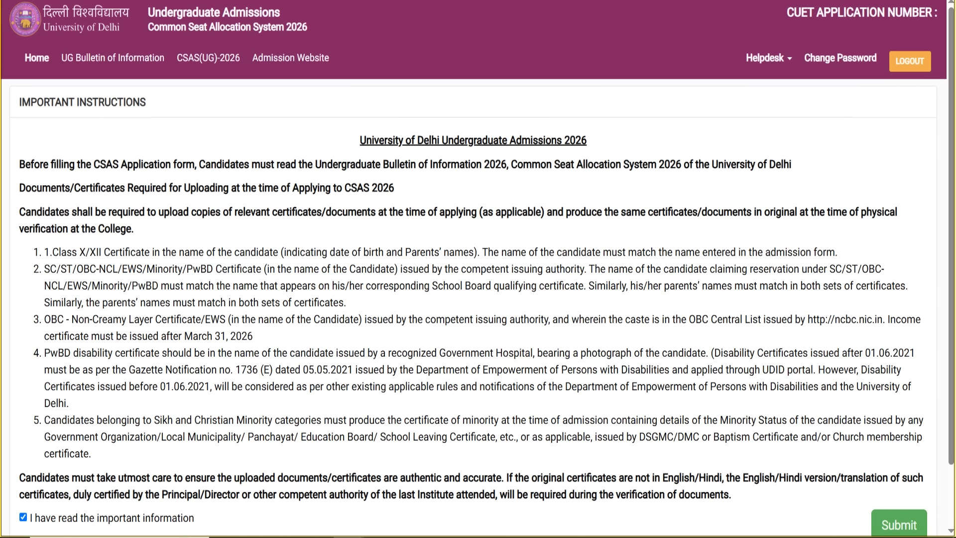
left_click(279, 1)
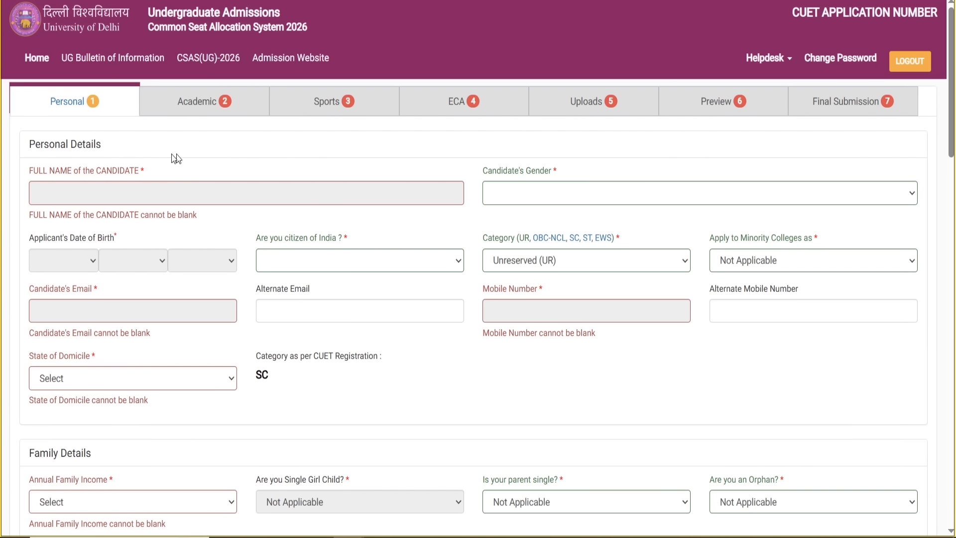
- Examine the Personal Details fields, including the candidate's name and the options for gender and Indian citizenship
left_click_drag(36, 147, 109, 151)
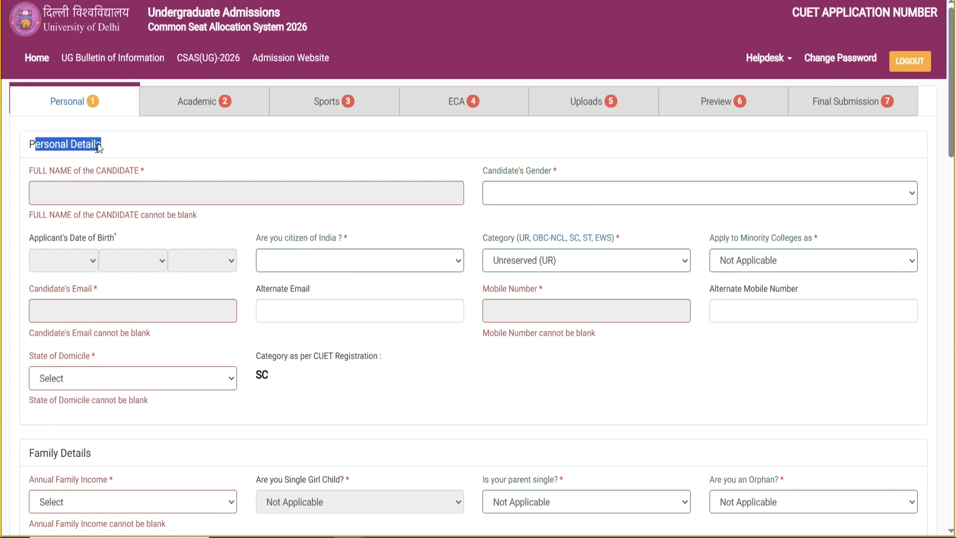
scroll(85, 144, "down", 2)
left_click_drag(31, 78, 131, 79)
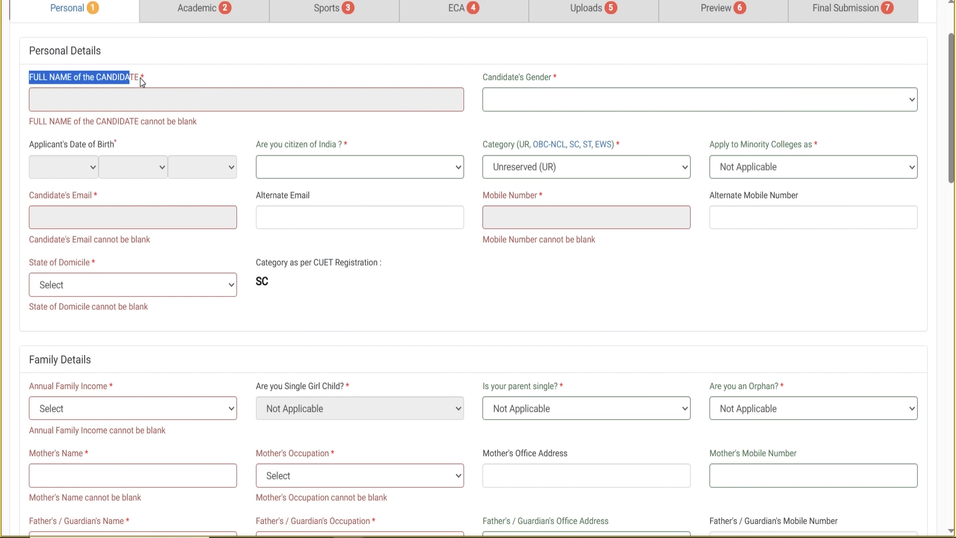
left_click(311, 68)
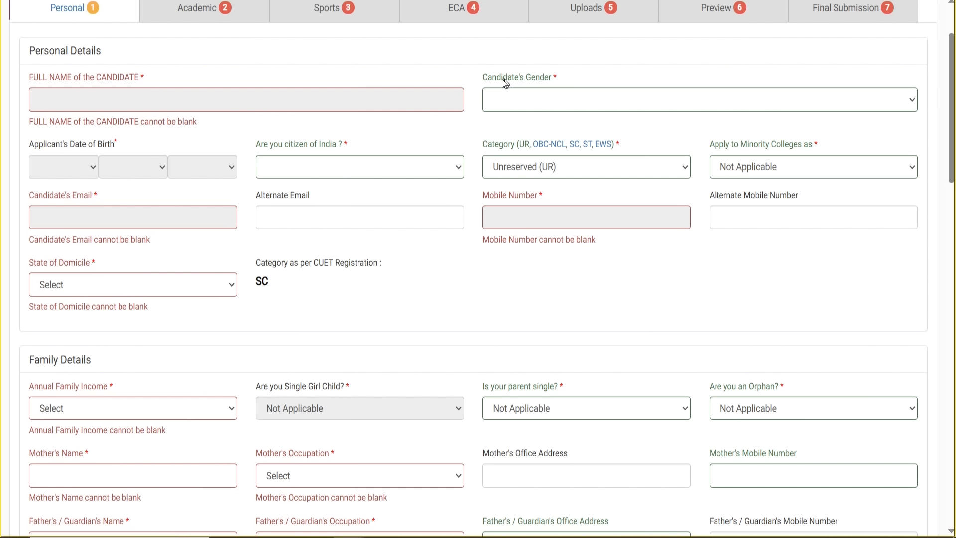
left_click_drag(483, 78, 551, 83)
left_click(613, 107)
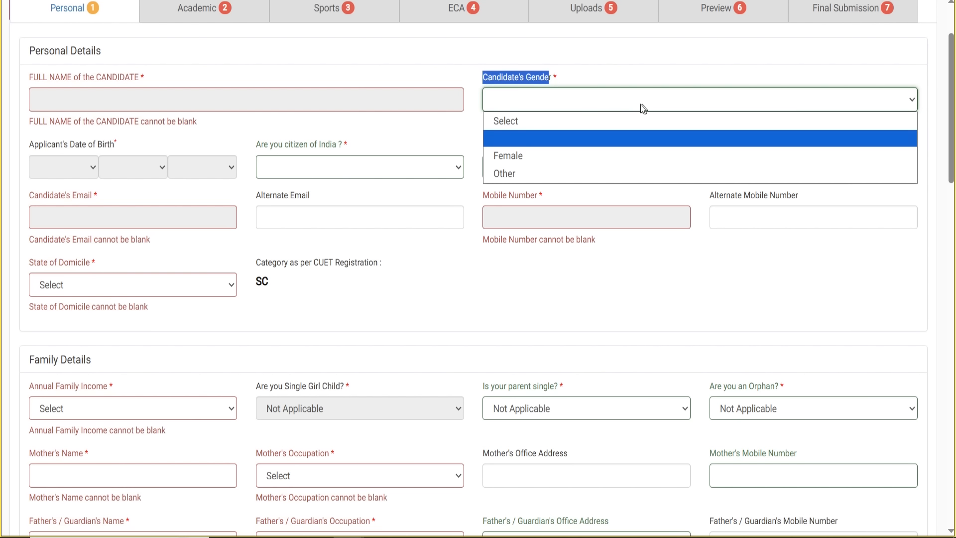
left_click(608, 65)
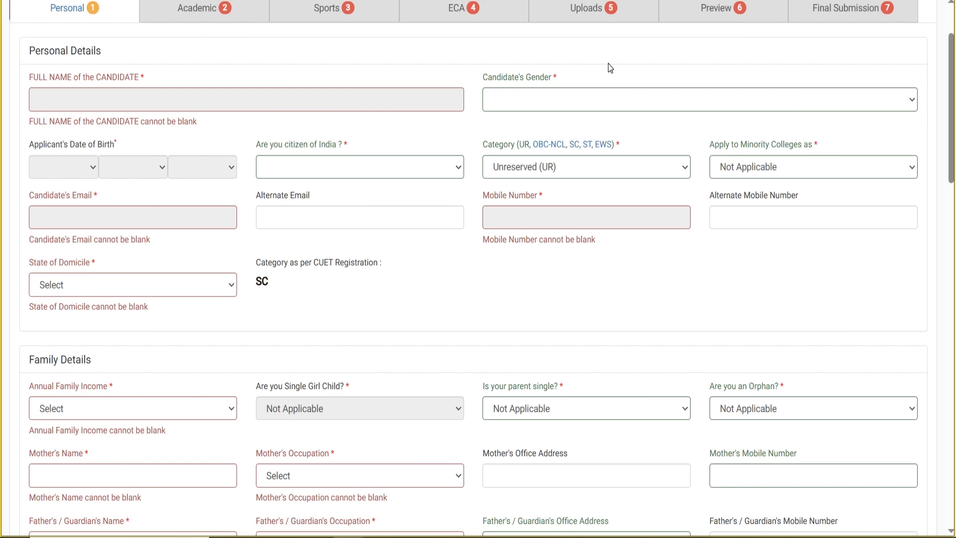
left_click(571, 107)
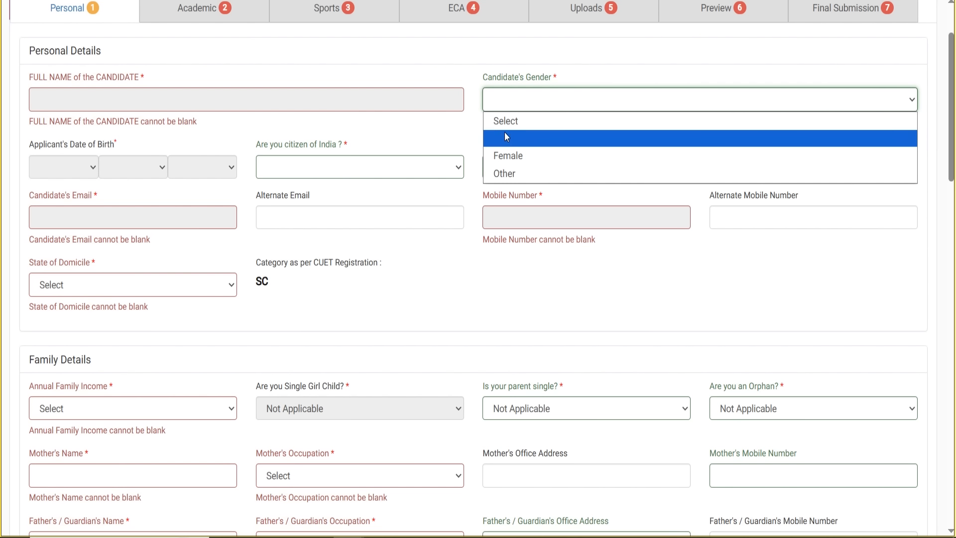
left_click(588, 58)
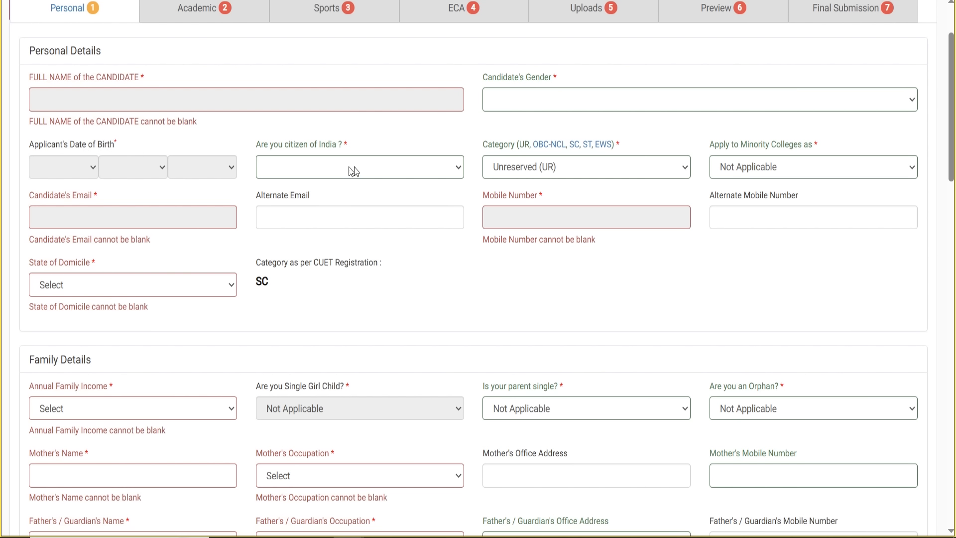
left_click(459, 170)
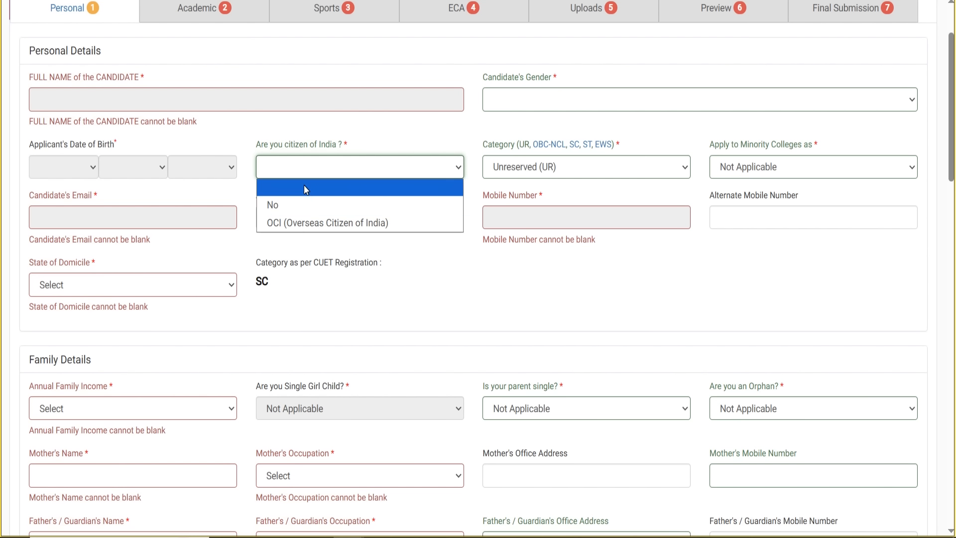
left_click(420, 130)
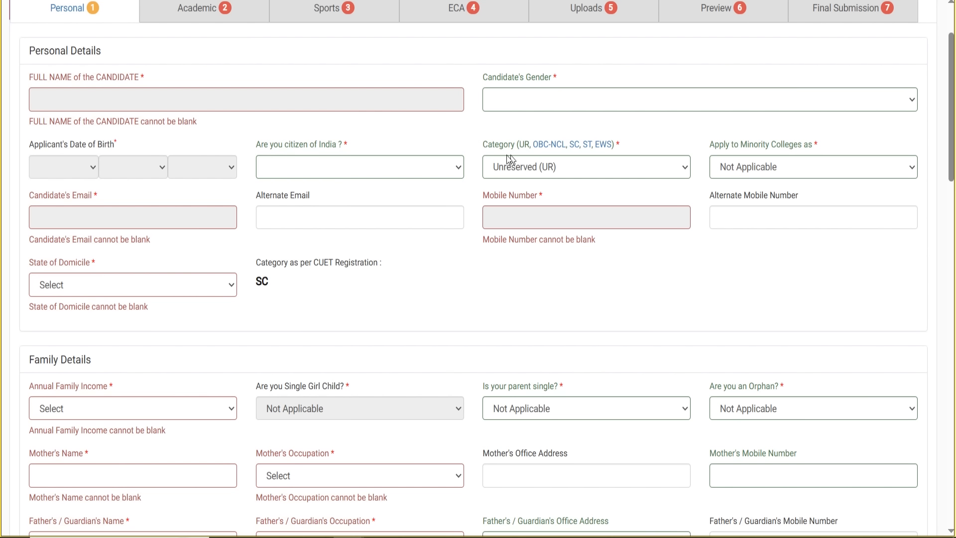
- Look through the candidate's category options and set the category to OBC Non Creamy
left_click(534, 175)
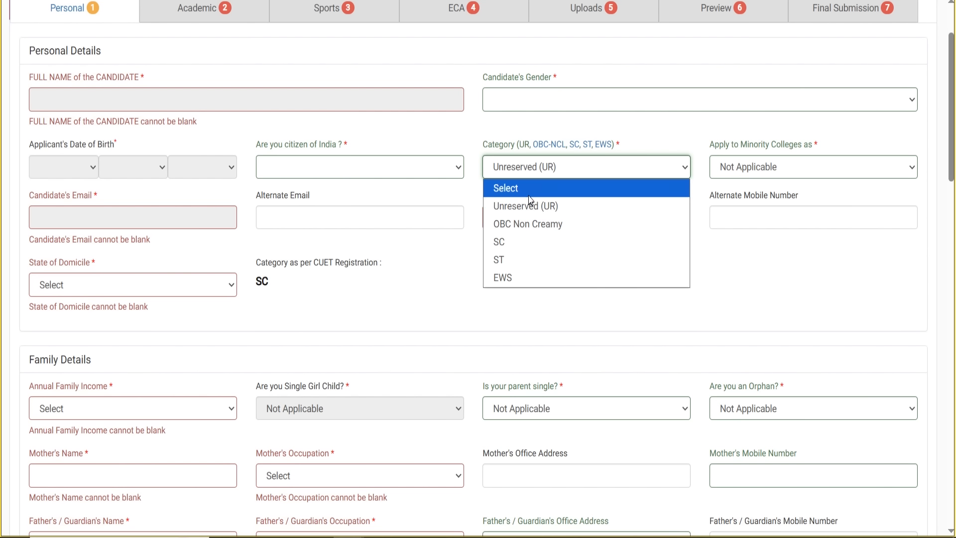
left_click(530, 195)
left_click(544, 176)
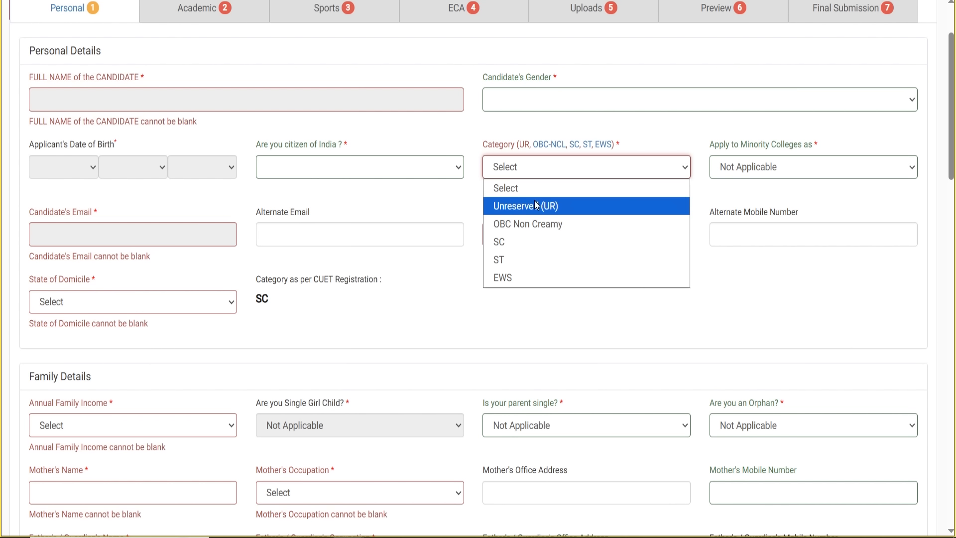
left_click(540, 204)
left_click(533, 224)
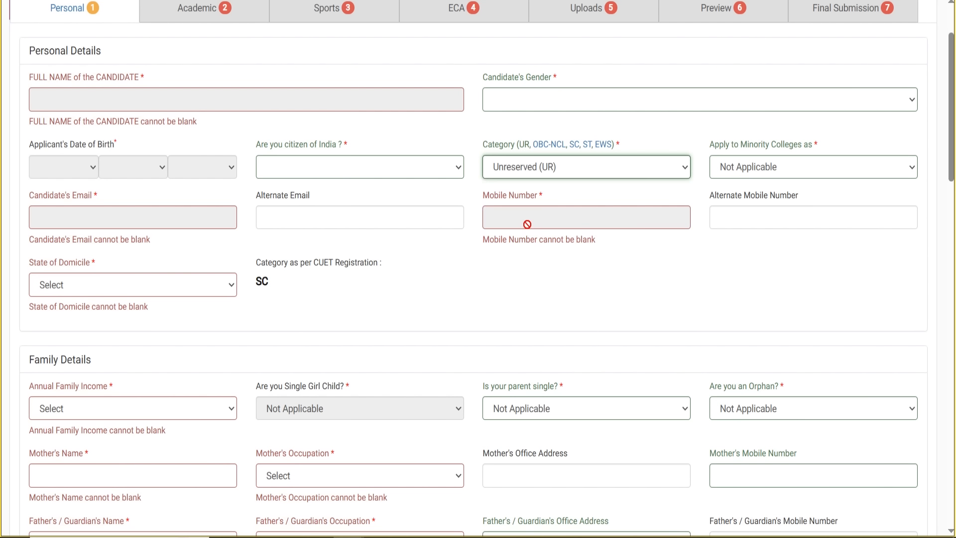
- Read the OBC fields for state name, community, and certificate issue date, issuing authority and number
left_click_drag(27, 196, 78, 200)
left_click_drag(300, 205, 397, 200)
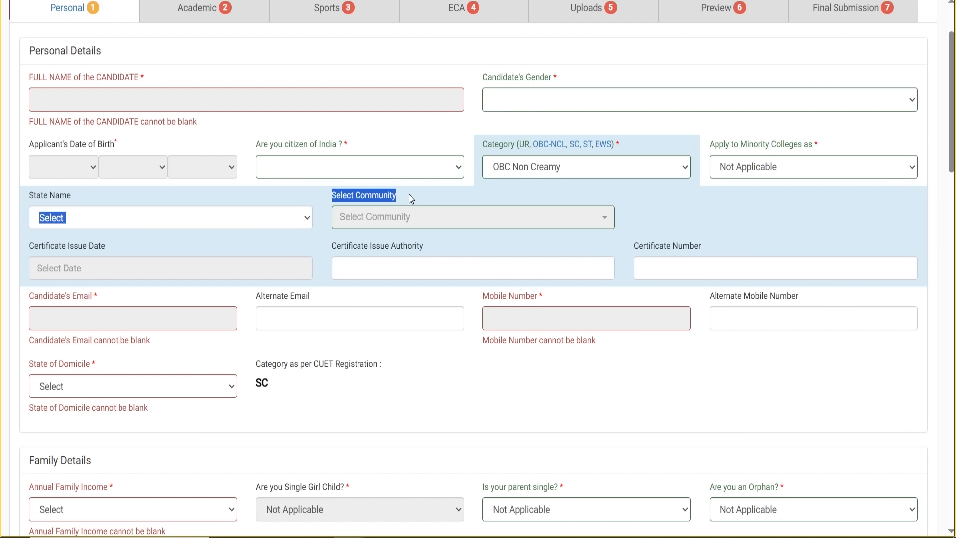
left_click(411, 198)
left_click_drag(28, 243, 110, 248)
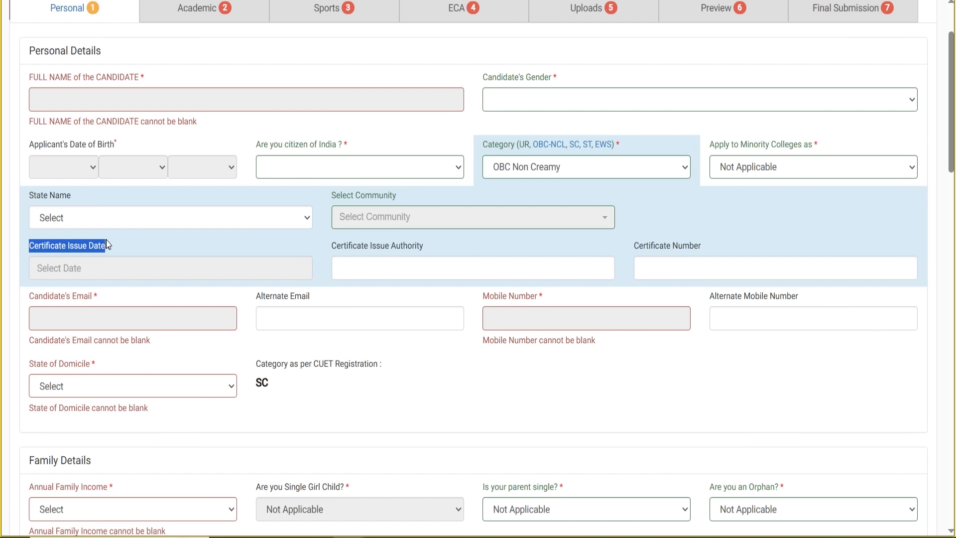
left_click(322, 239)
left_click_drag(321, 243, 666, 249)
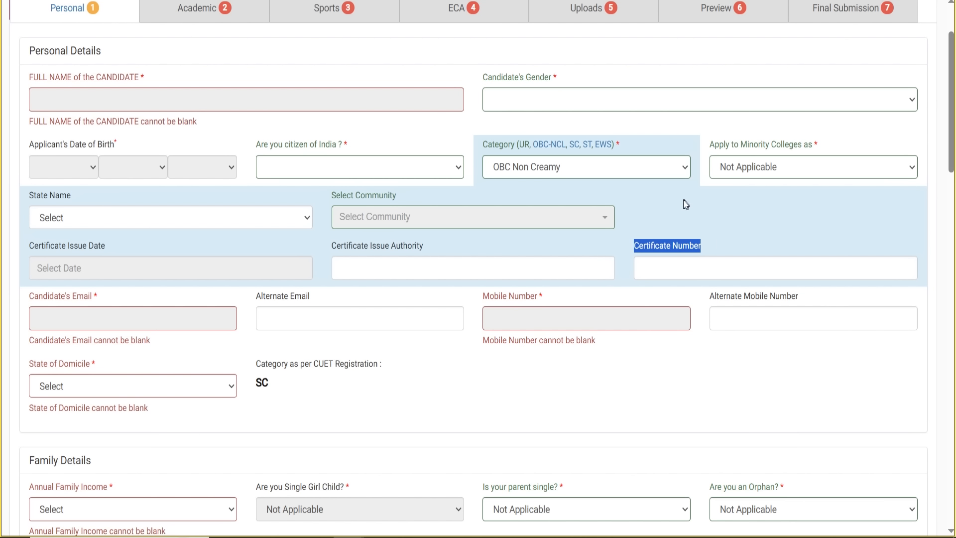
- Set the category to EWS and read its certificate issue date, issuing authority and number fields
left_click(646, 174)
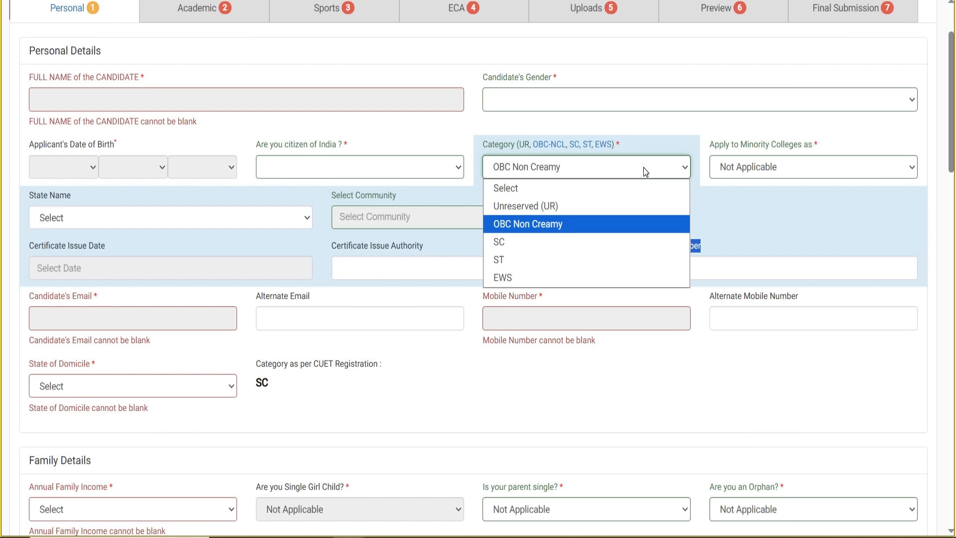
left_click(525, 271)
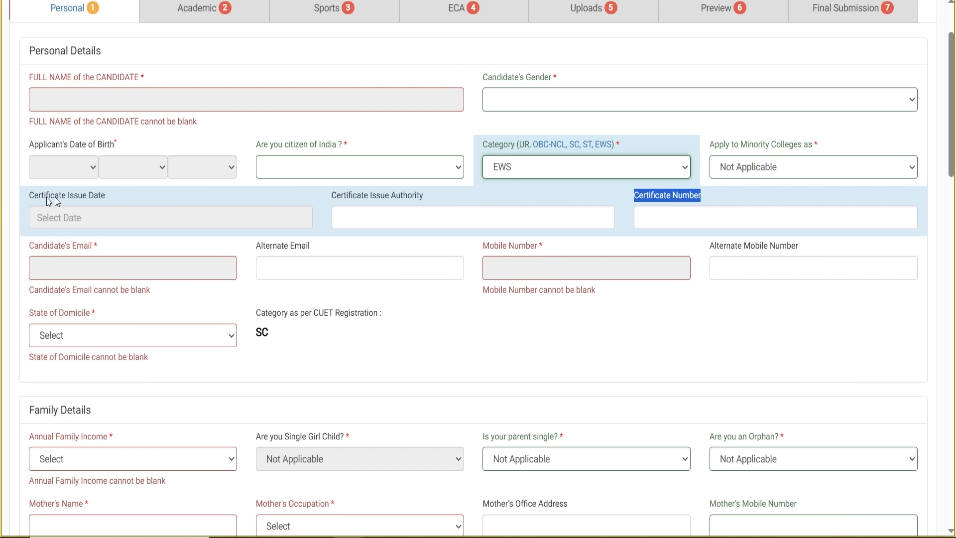
left_click_drag(28, 203, 160, 205)
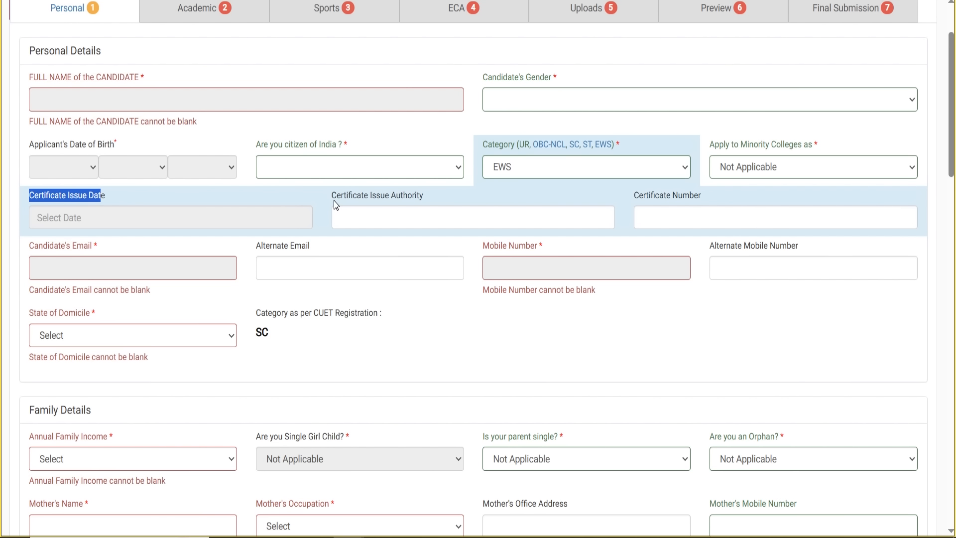
left_click_drag(332, 200, 437, 196)
left_click_drag(636, 206, 706, 189)
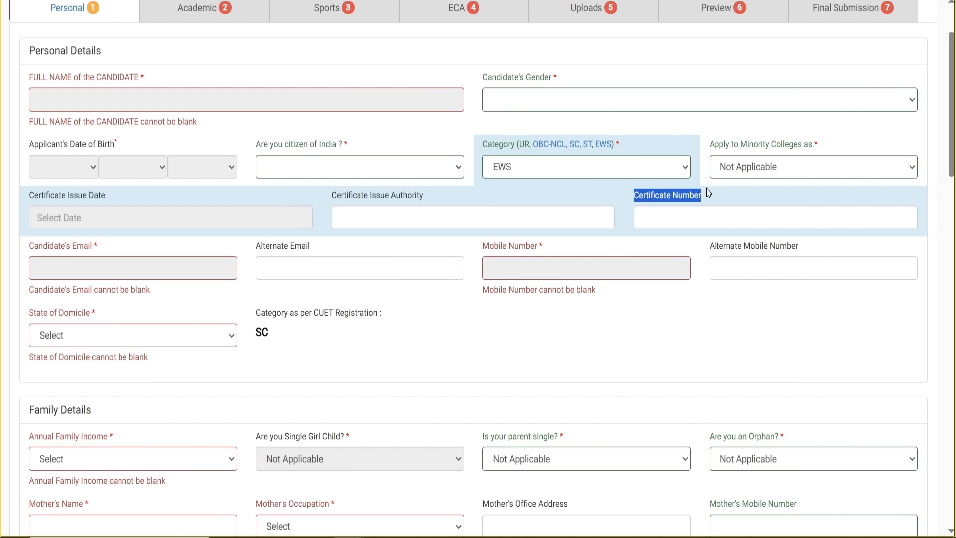
- Try the SC and ST categories, and set the category back to Unreserved (UR)
left_click(598, 175)
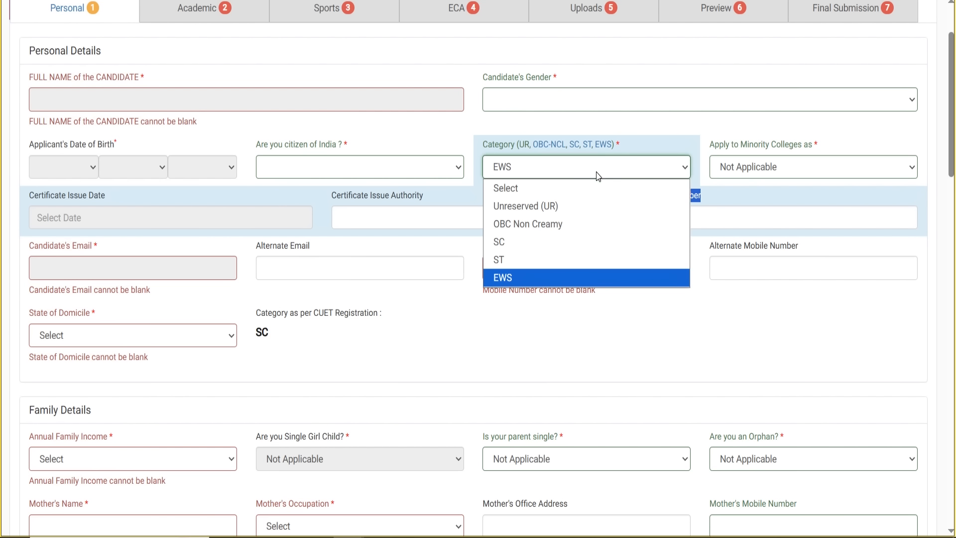
left_click(519, 244)
left_click(567, 175)
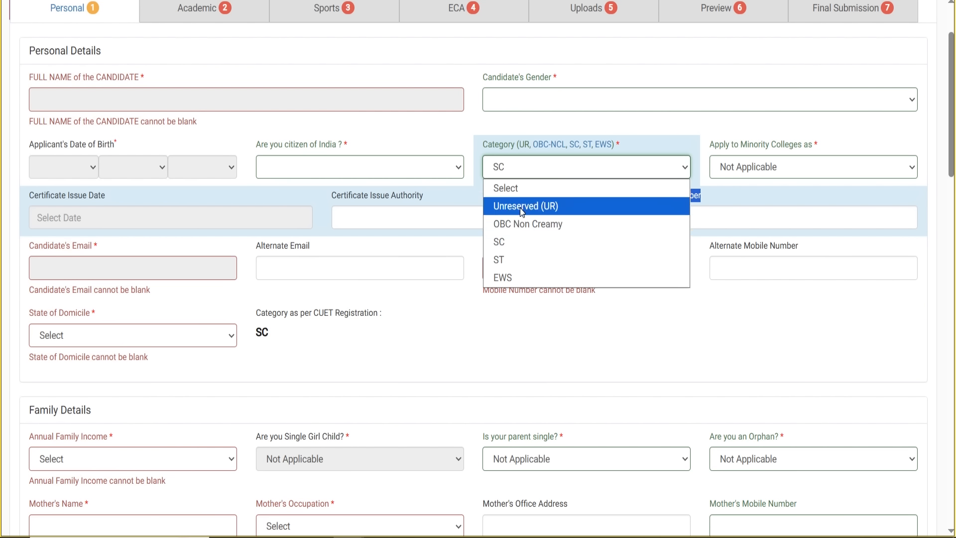
left_click(514, 258)
left_click(584, 174)
left_click(523, 206)
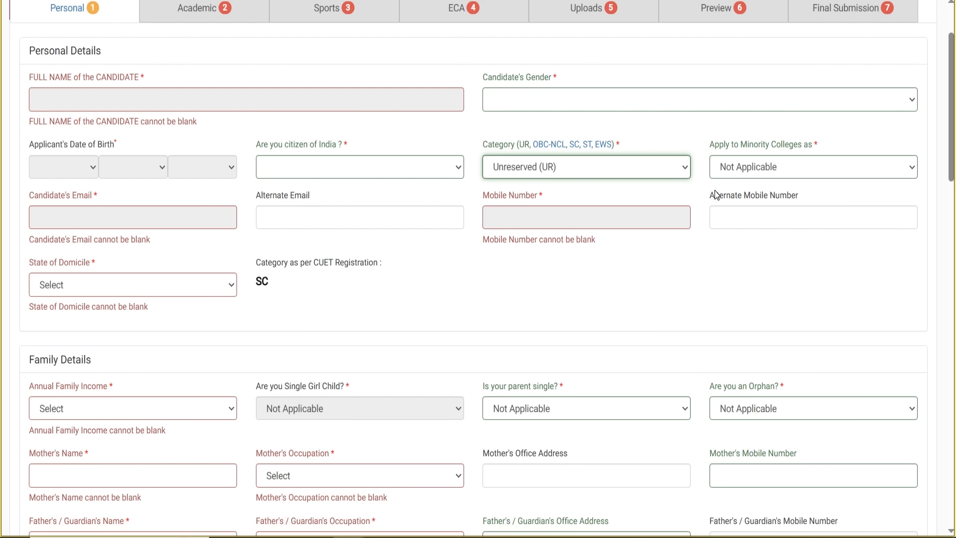
- Review the minority college options, keeping Not Applicable selected
left_click(740, 177)
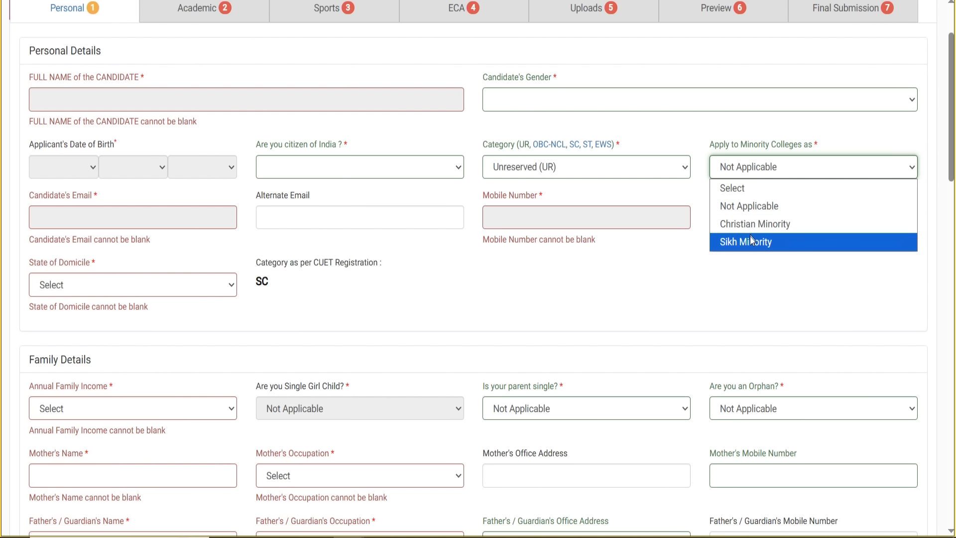
left_click(768, 207)
left_click(573, 275)
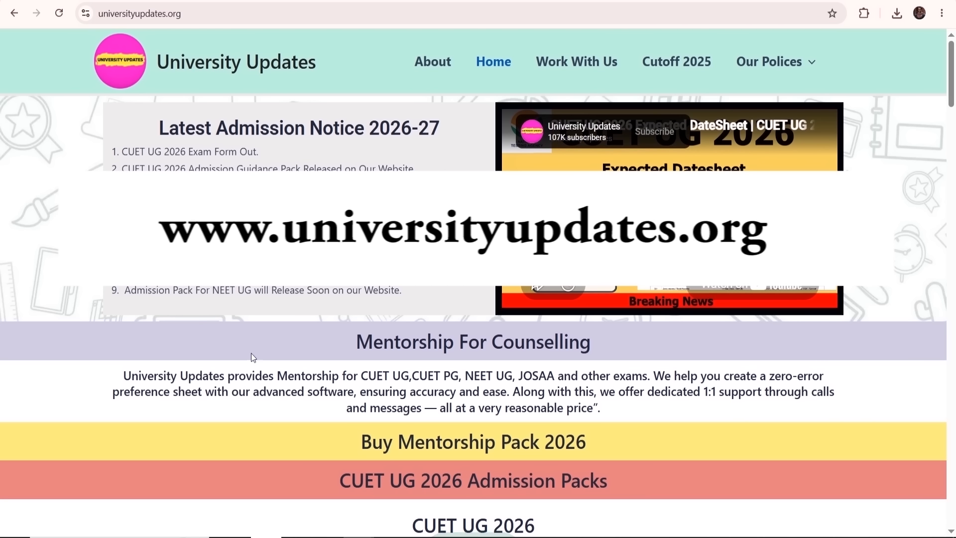
- Look through the mentorship packs and the paid mentorship student reviews on the University Updates website
scroll(250, 356, "down", 5)
scroll(229, 237, "down", 13)
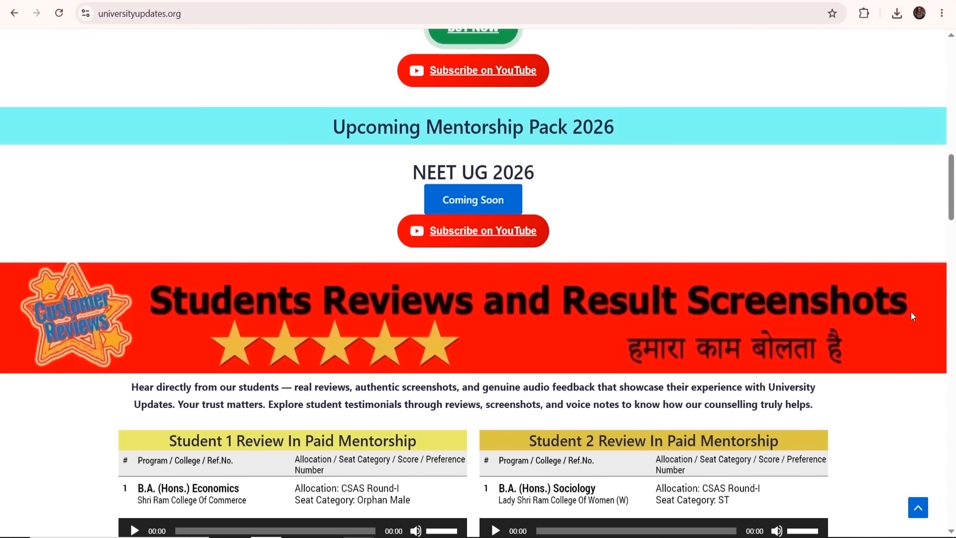
scroll(124, 256, "down", 2)
scroll(124, 257, "down", 2)
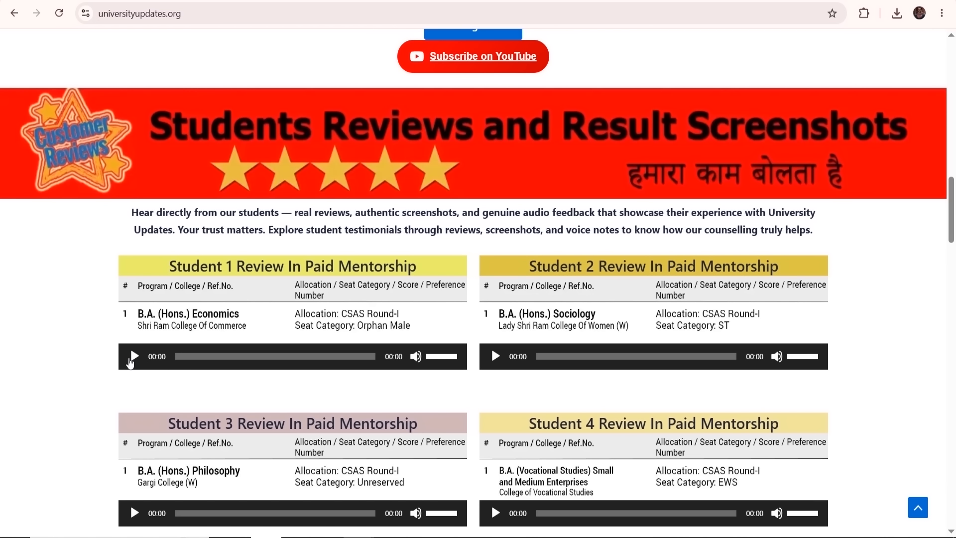
scroll(481, 360, "down", 4)
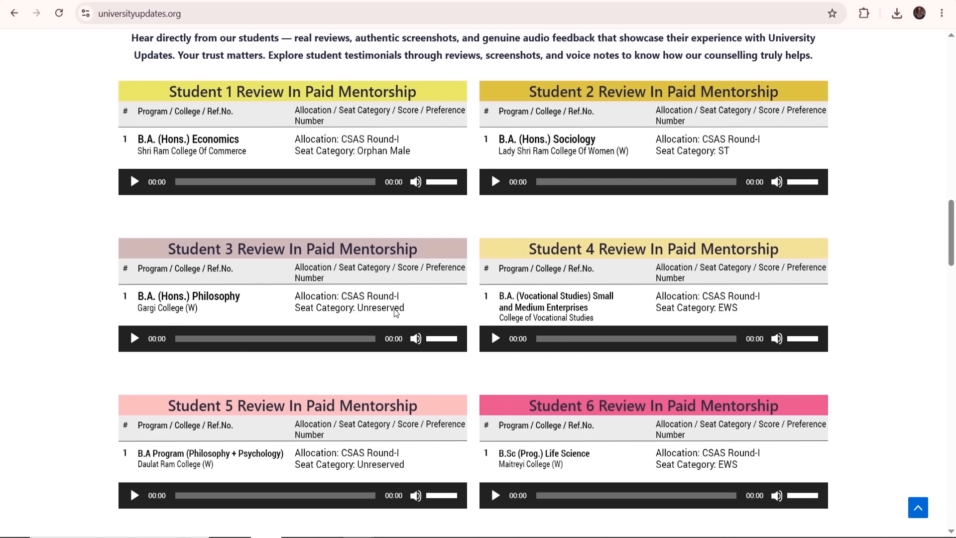
scroll(462, 313, "down", 3)
scroll(462, 313, "down", 7)
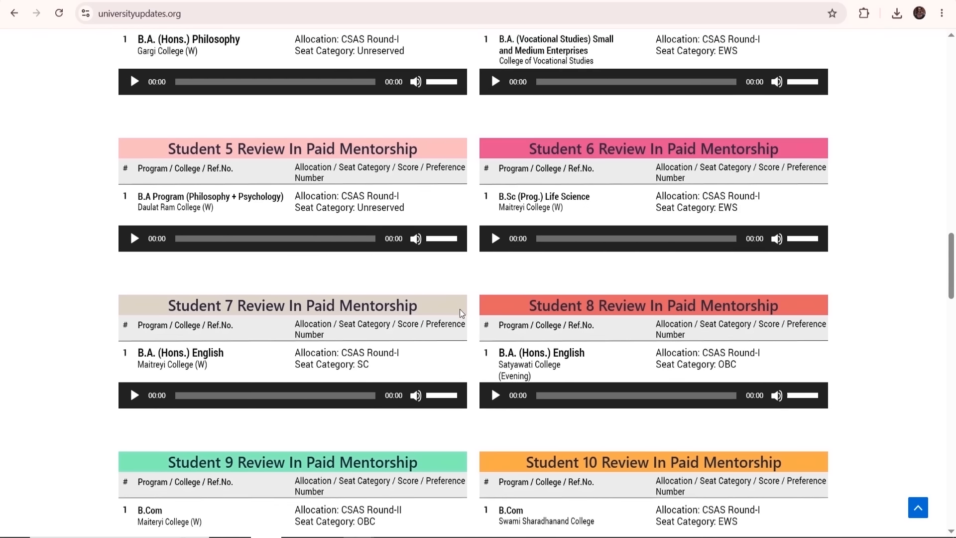
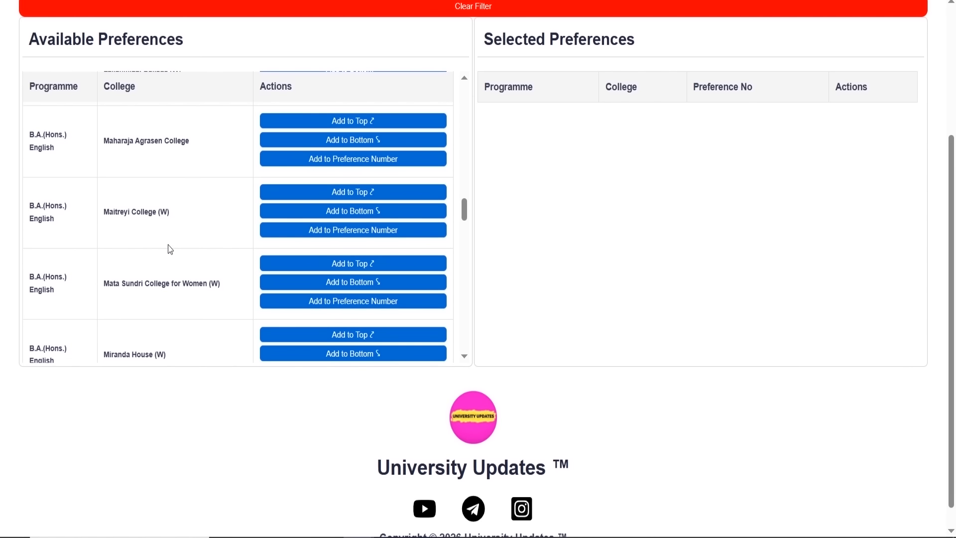
- Add B.A.(Hons.) English at Miranda House (W) to the selected preferences and browse the other available colleges
left_click(348, 259)
scroll(217, 253, "up", 15)
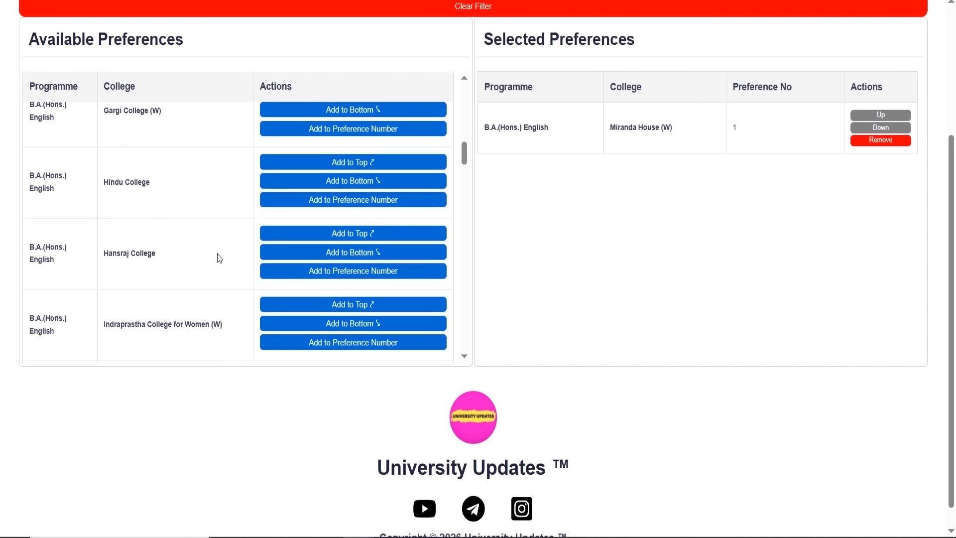
scroll(217, 253, "down", 2)
scroll(217, 253, "down", 5)
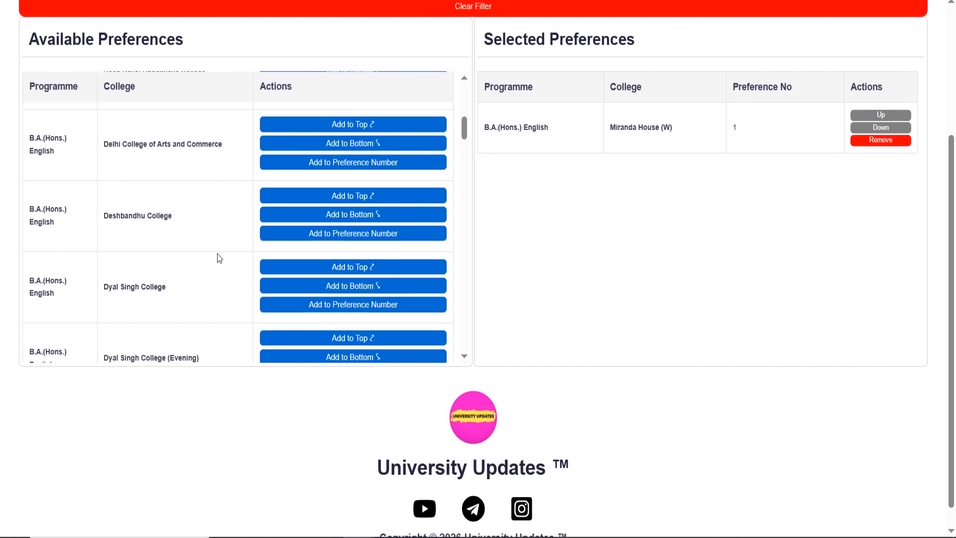
scroll(279, 262, "down", 1)
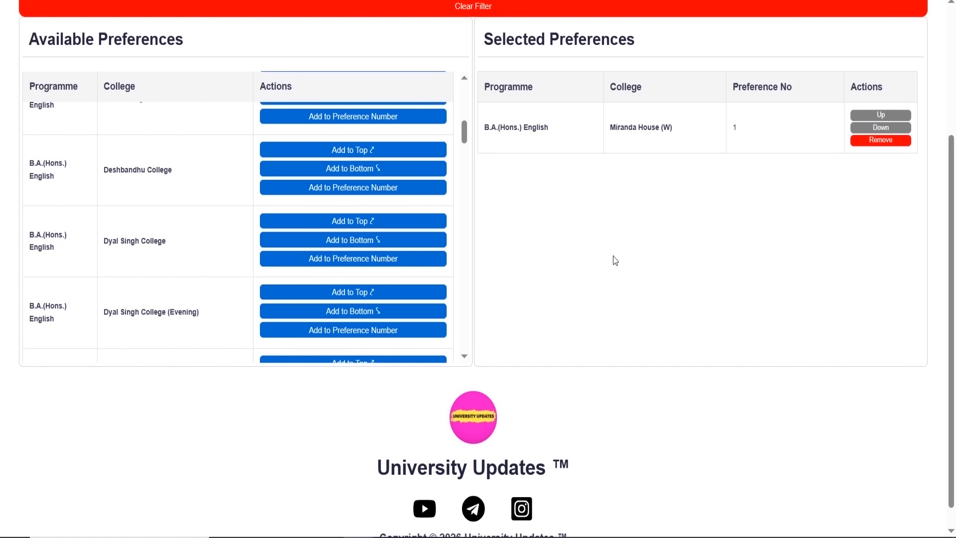
scroll(614, 261, "up", 2)
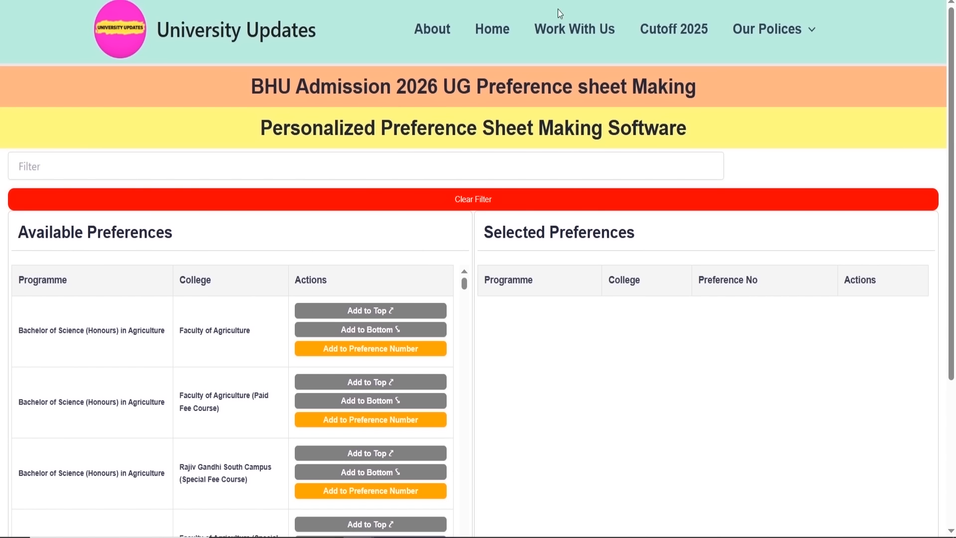
- Look over the BHU Admission 2026 UG preference sheet page and the University Updates home page
scroll(335, 299, "down", 2)
scroll(224, 256, "down", 2)
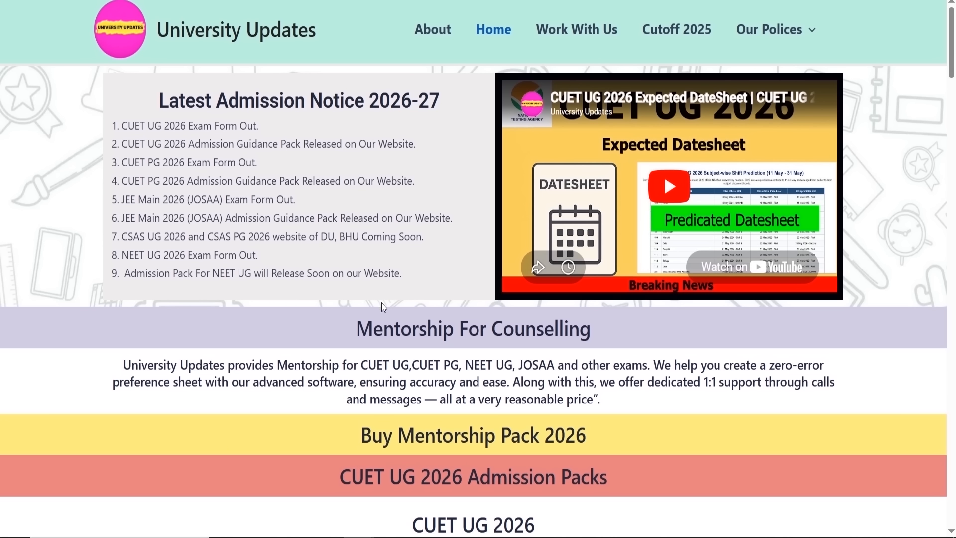
scroll(334, 213, "down", 2)
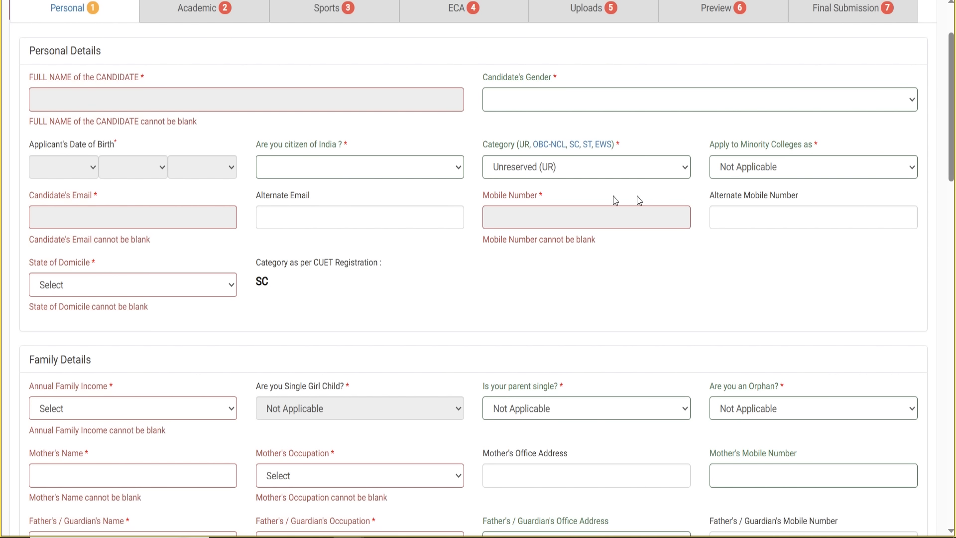
- Back in the application form, read the alternate mobile number, state of domicile and CUET registration category fields
left_click_drag(715, 196, 791, 197)
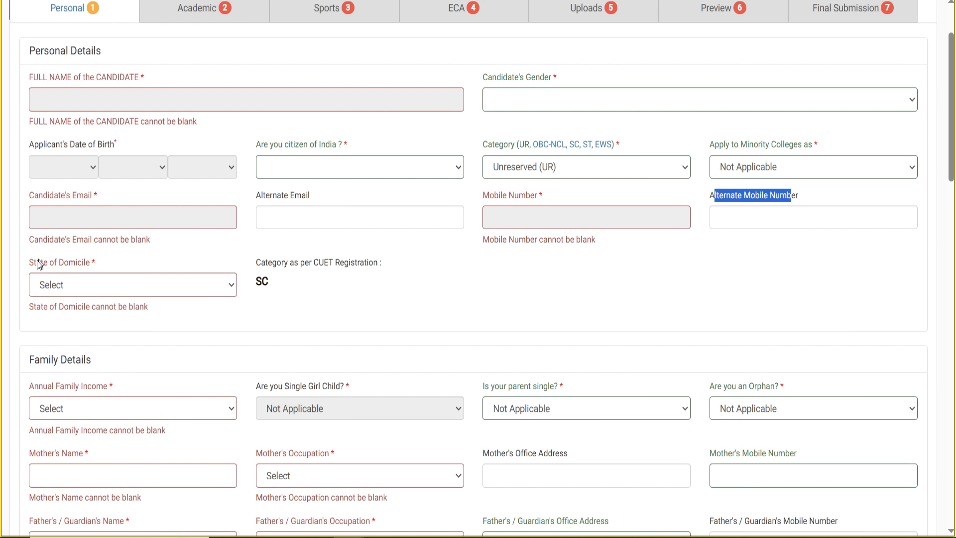
left_click_drag(29, 267, 101, 269)
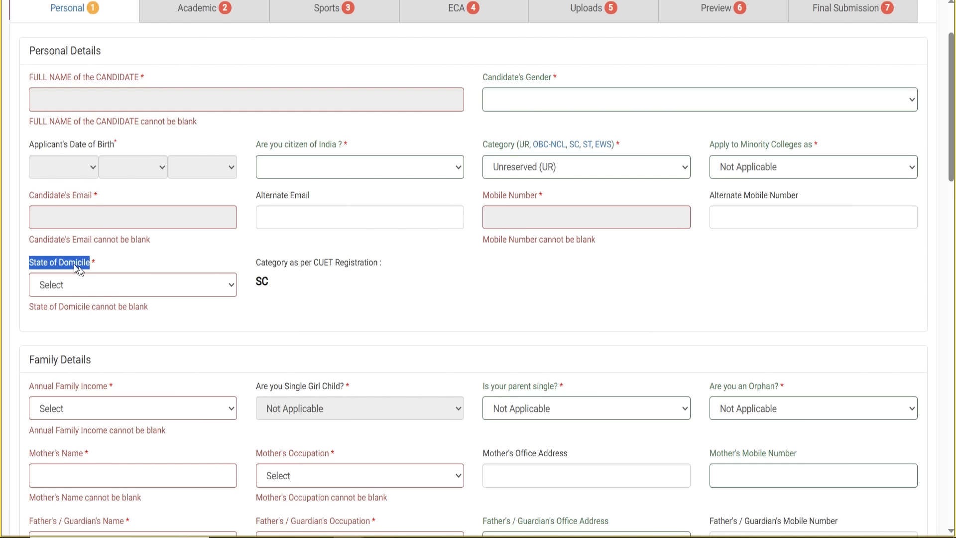
left_click(213, 262)
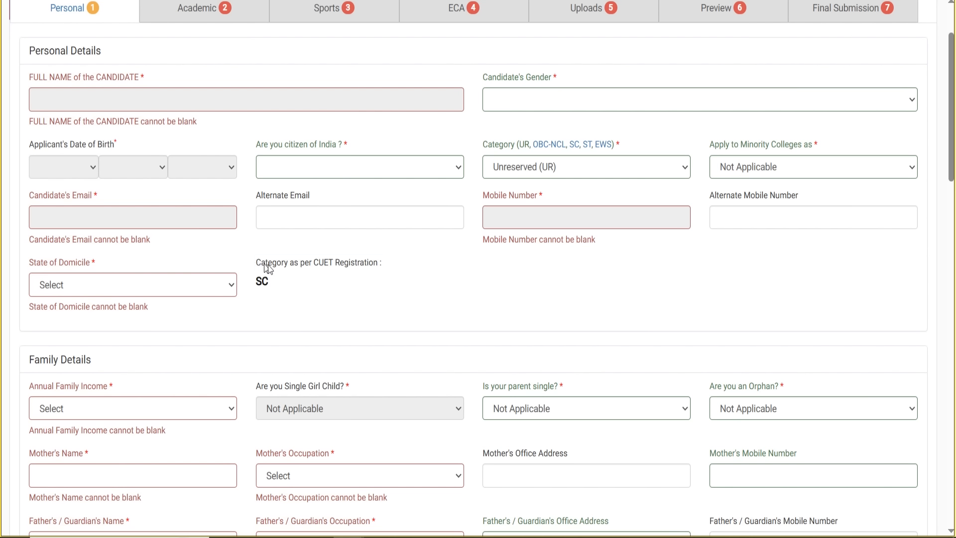
left_click_drag(267, 267, 283, 288)
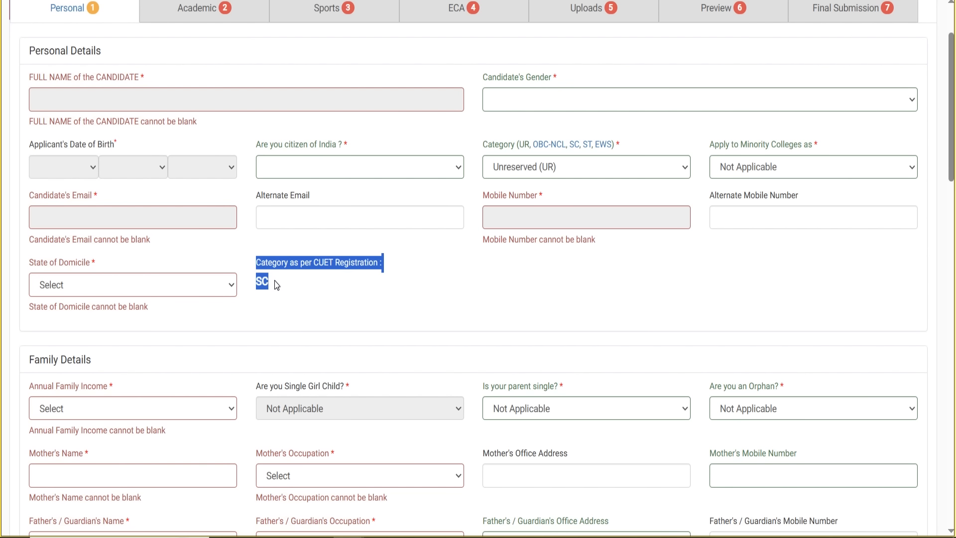
left_click(274, 281)
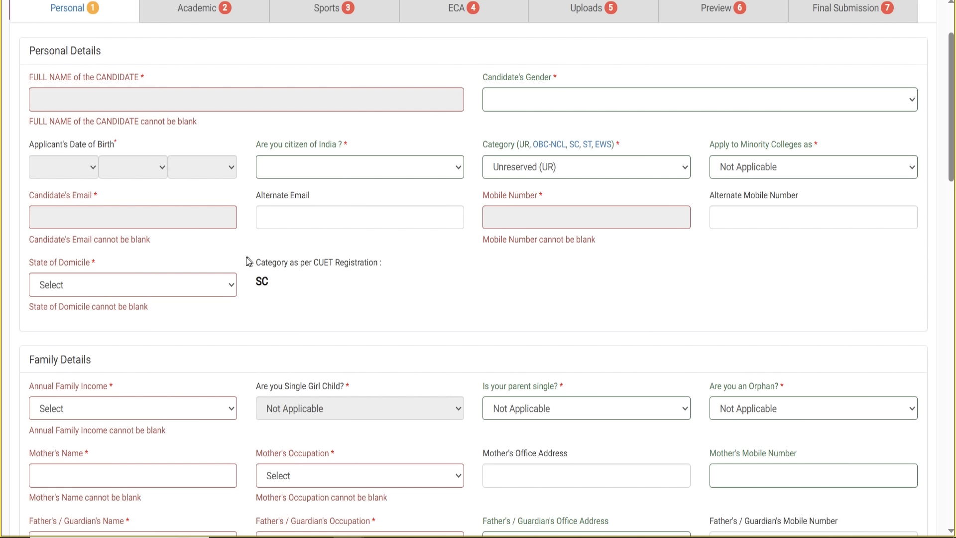
- Examine the annual family income options and the single girl child field under Family Details
scroll(244, 235, "down", 3)
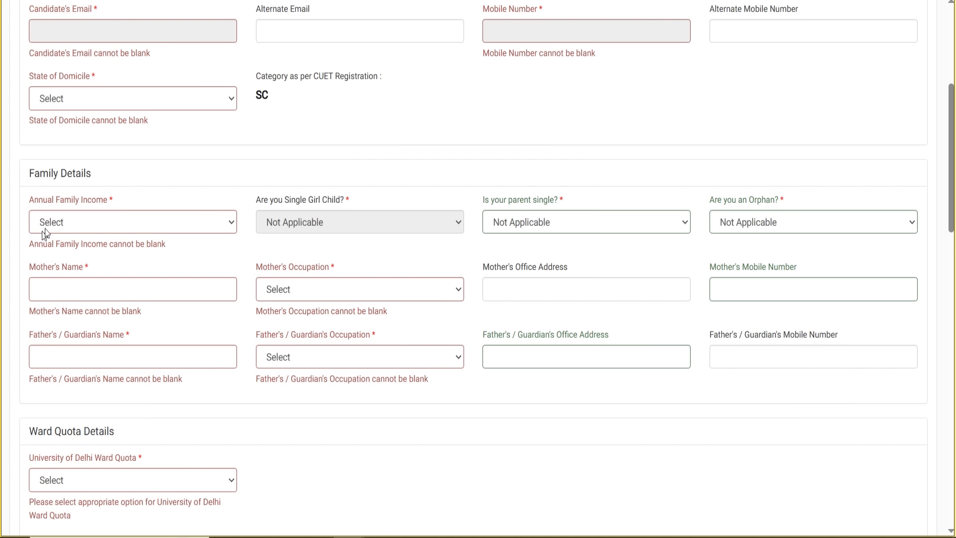
left_click_drag(31, 202, 103, 200)
left_click(107, 223)
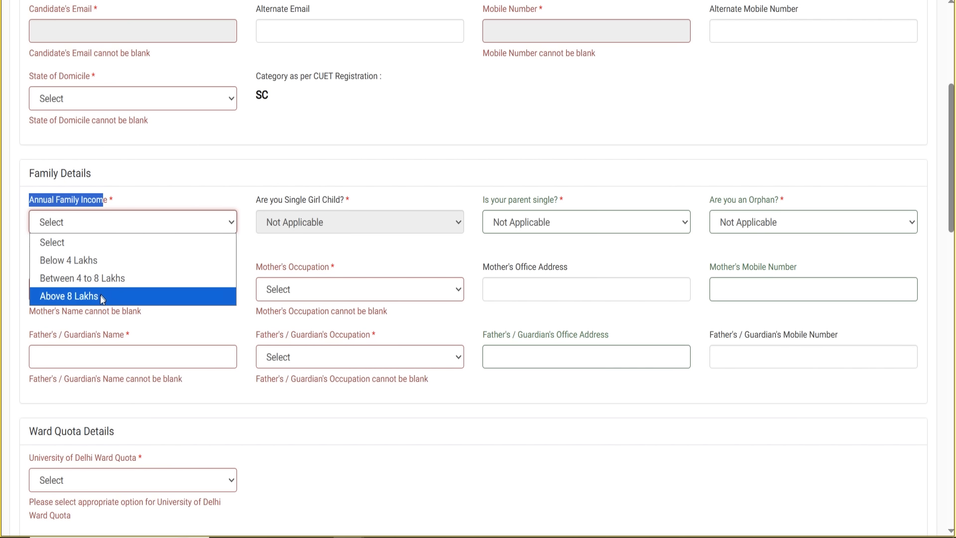
left_click(167, 172)
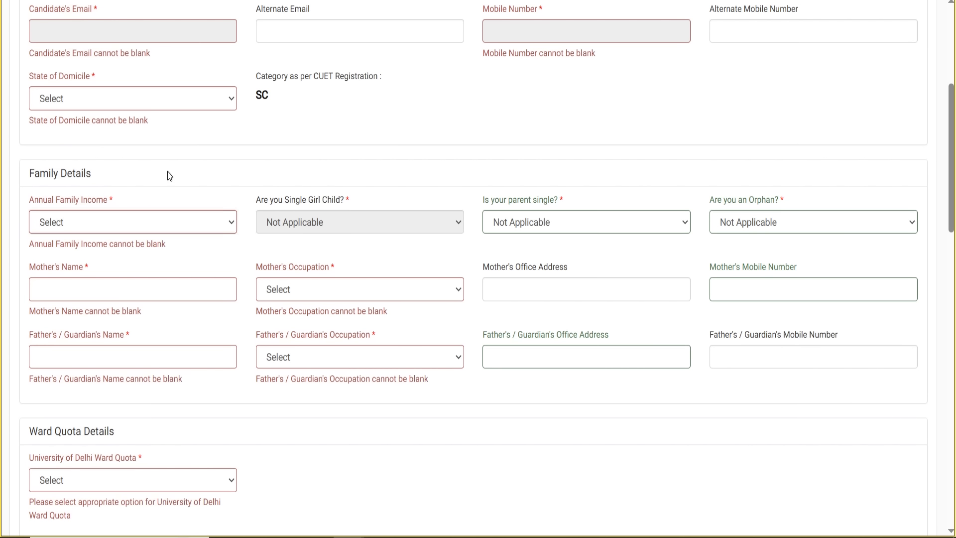
left_click_drag(245, 201, 267, 226)
left_click(254, 200)
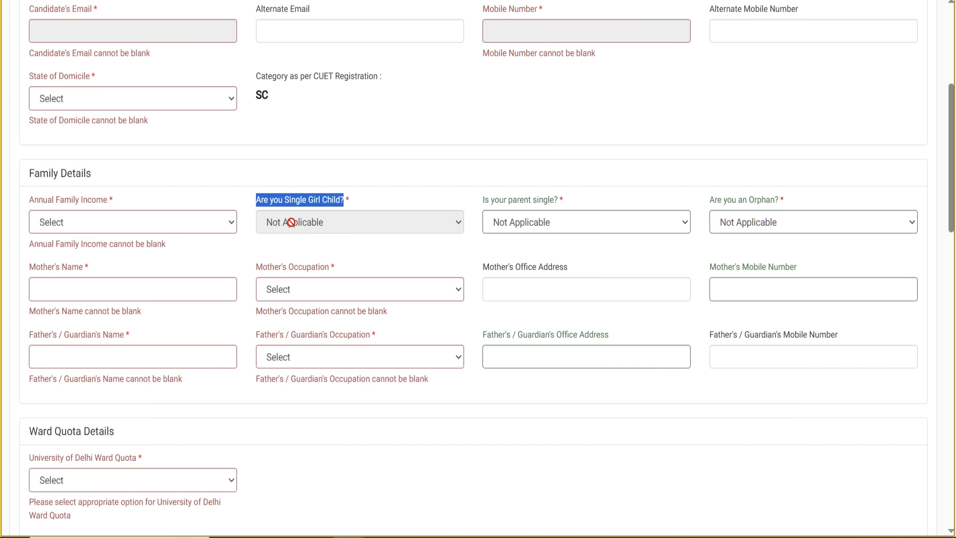
- Examine the options for the single parent and orphan questions under Family Details, keeping both at Not Applicable
left_click_drag(473, 200, 587, 199)
left_click(566, 224)
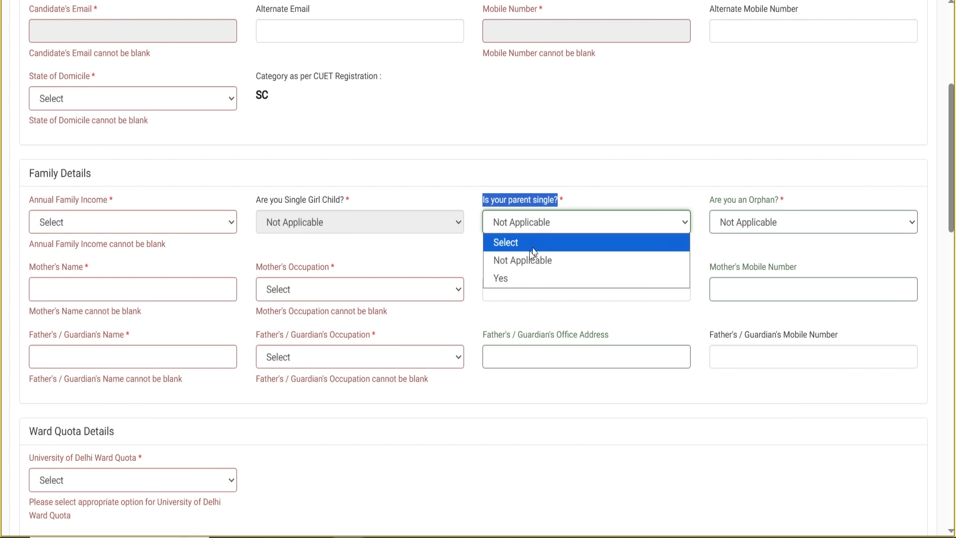
left_click(600, 257)
triple_click(735, 207)
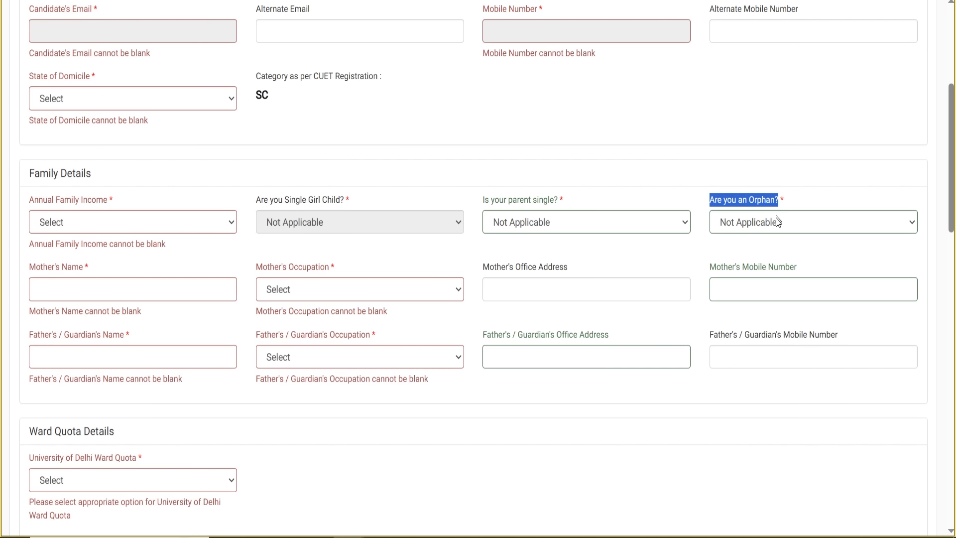
left_click(774, 222)
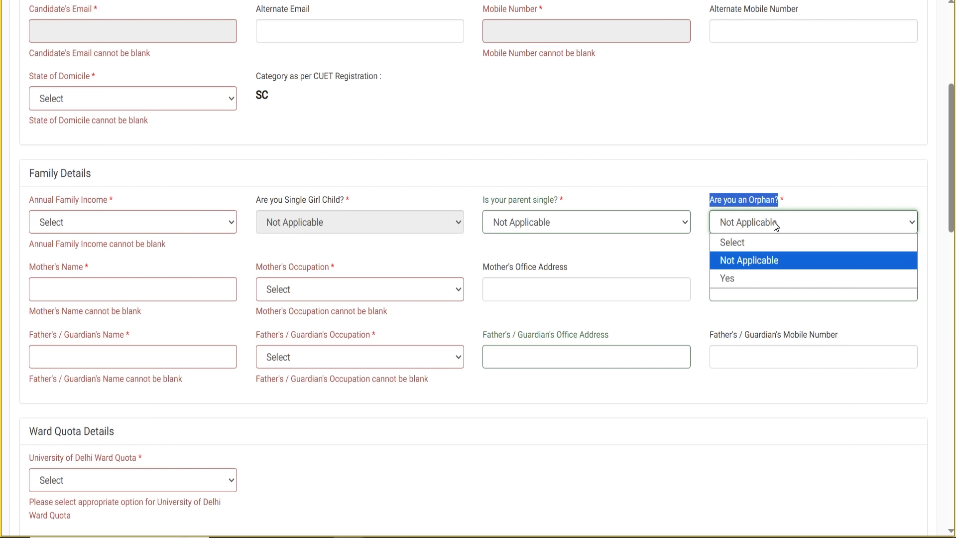
left_click(746, 272)
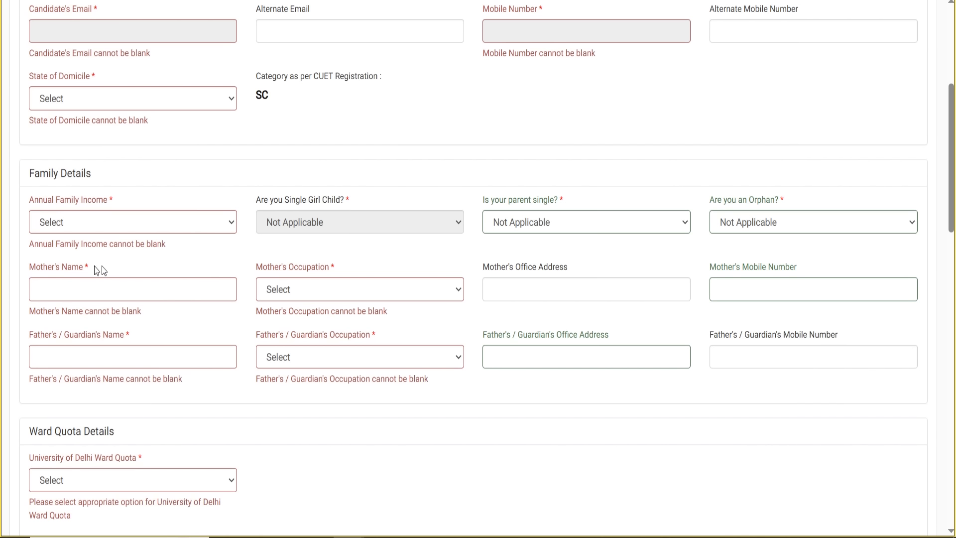
- Set the mother's occupation to Not Applicable and the father's or guardian's occupation to Private Sector
left_click(309, 292)
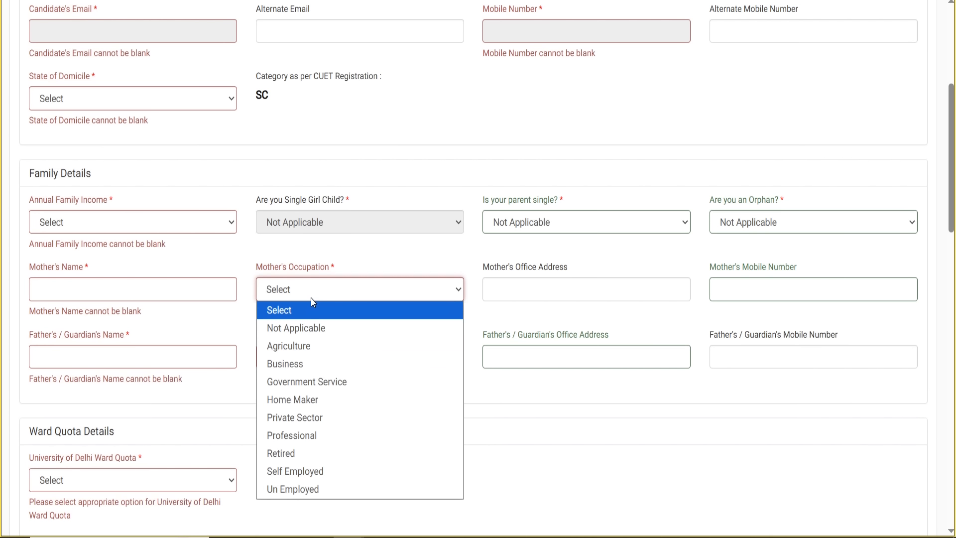
left_click(312, 328)
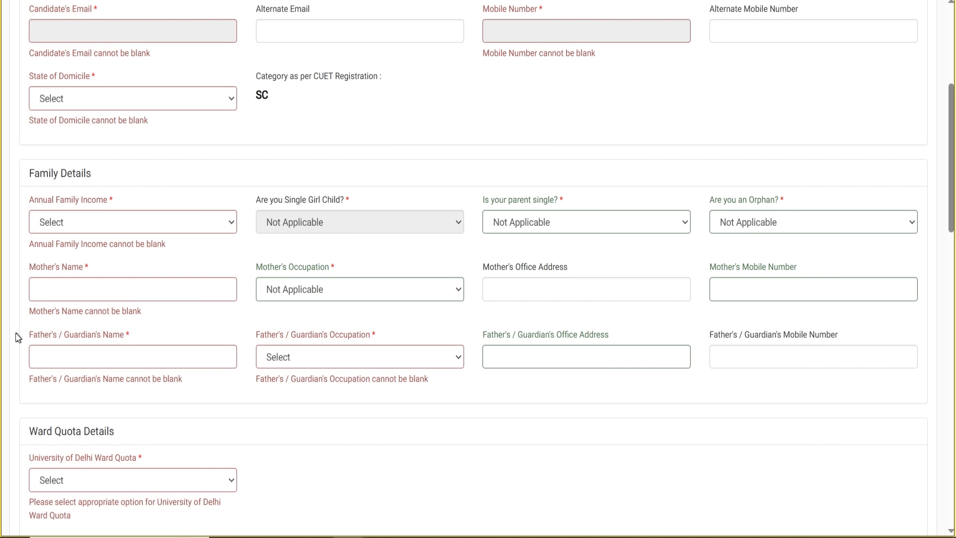
left_click(313, 354)
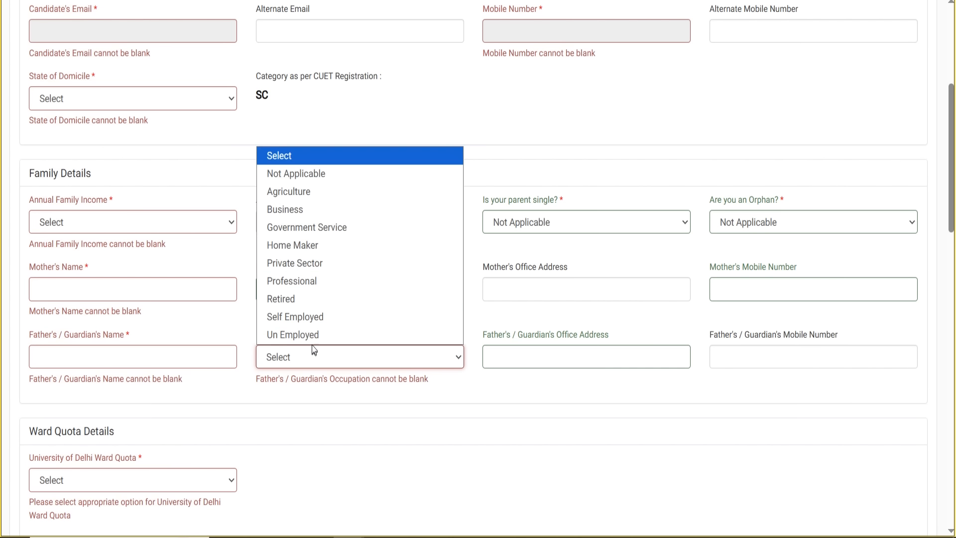
left_click(317, 281)
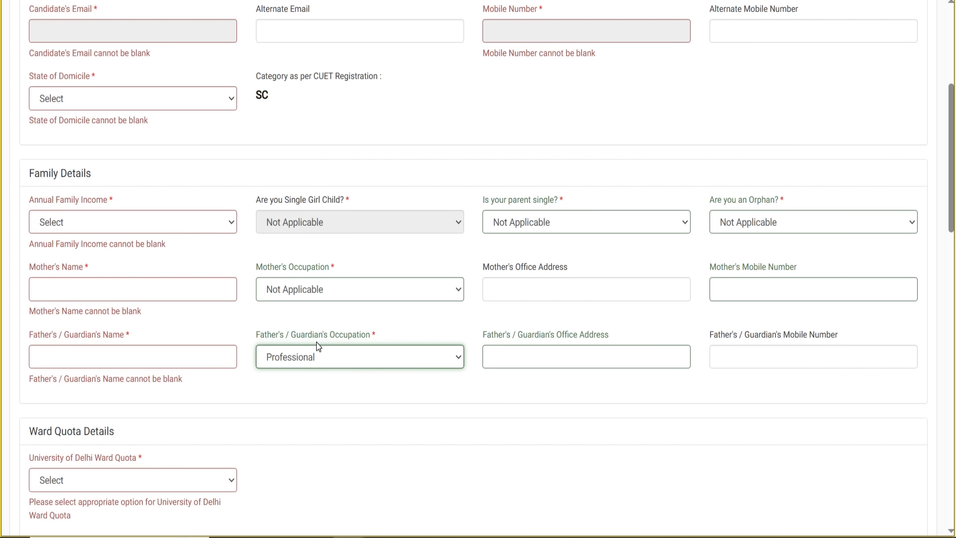
left_click(317, 355)
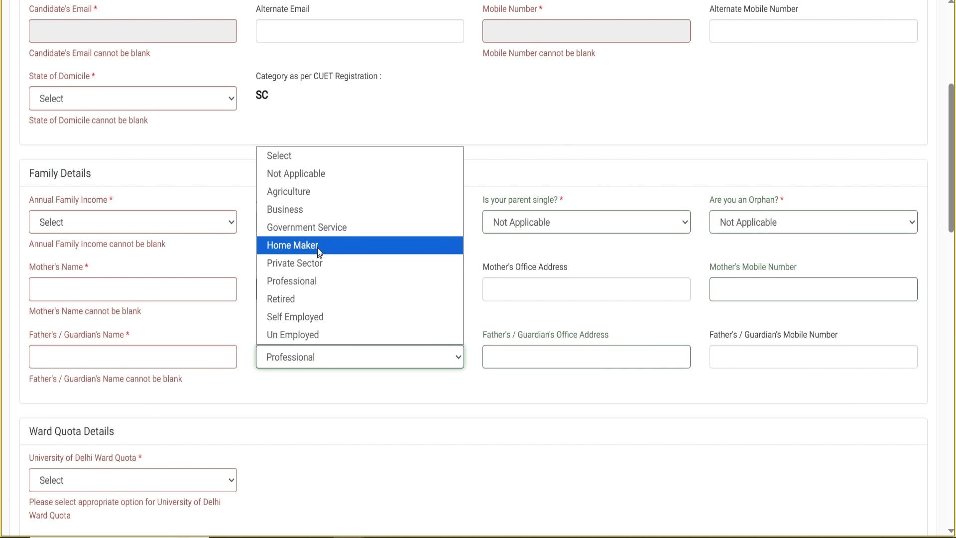
left_click(320, 263)
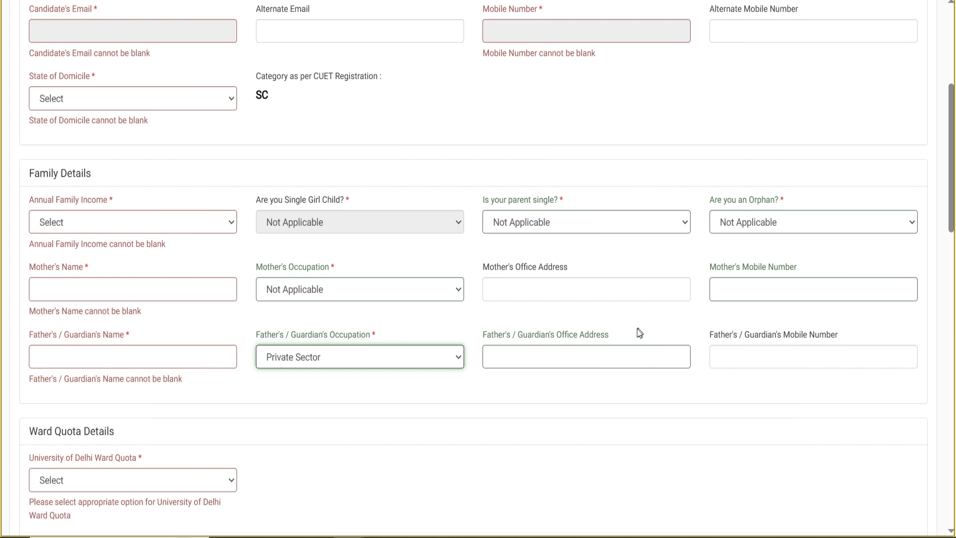
left_click(542, 316)
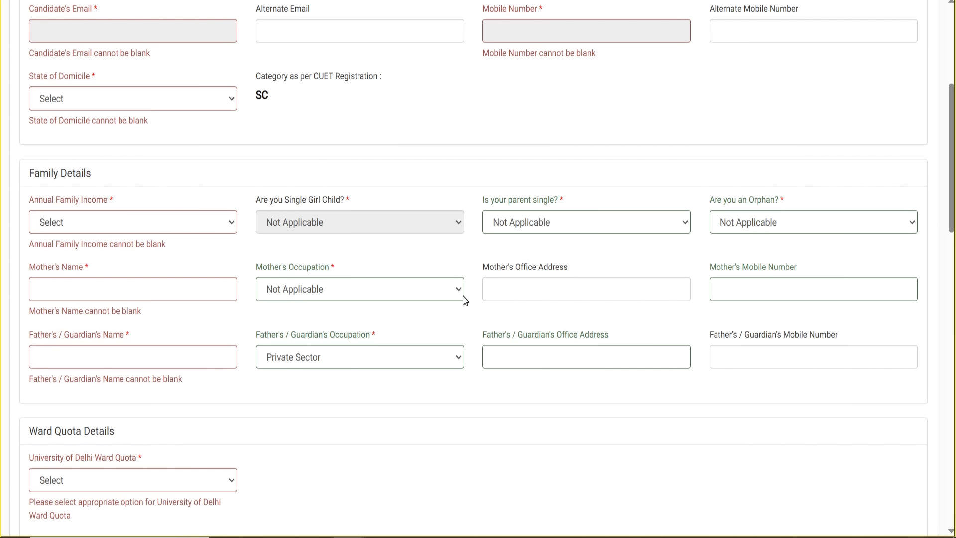
- Try Yes for the University of Delhi Ward Quota and examine the Relation options for university employees
scroll(466, 299, "down", 2)
scroll(408, 294, "down", 2)
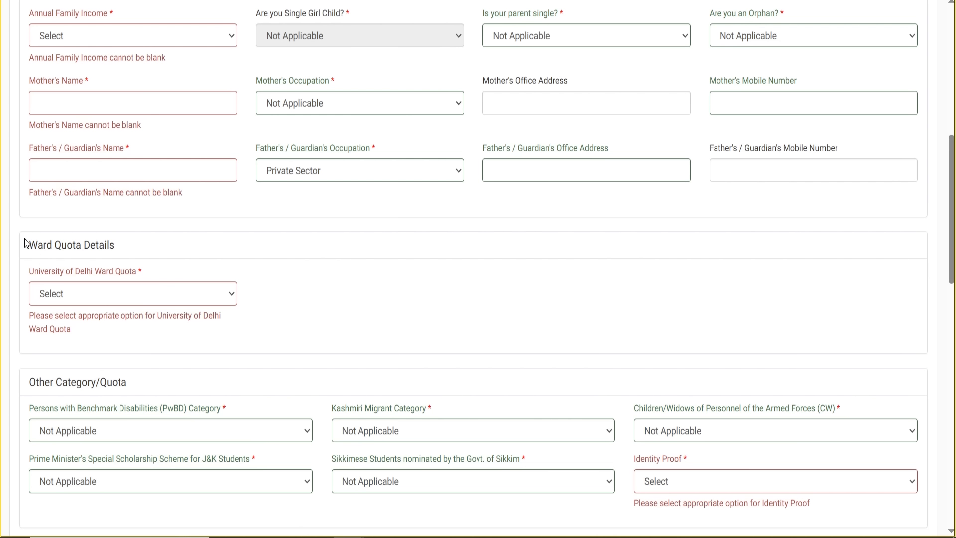
left_click_drag(26, 242, 140, 250)
left_click_drag(29, 273, 141, 273)
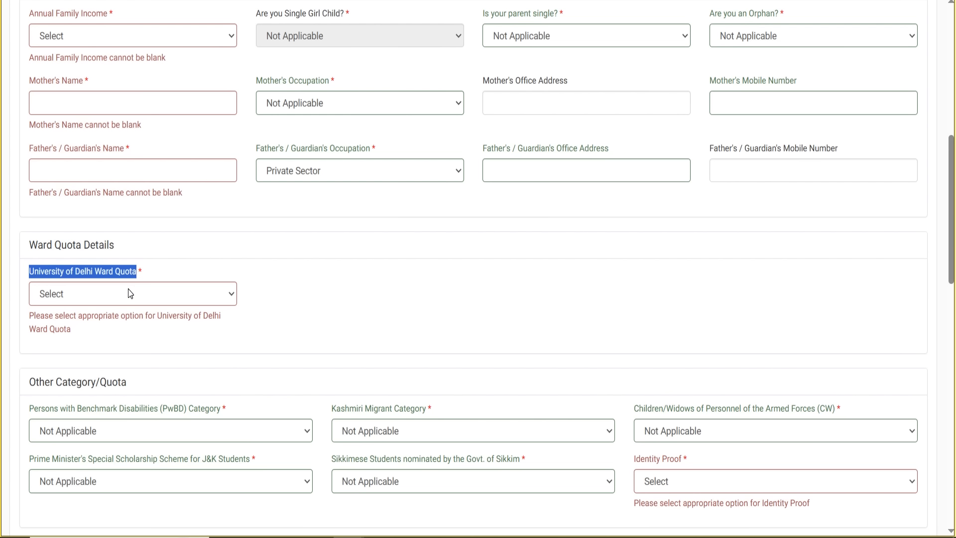
left_click(132, 289)
left_click(105, 349)
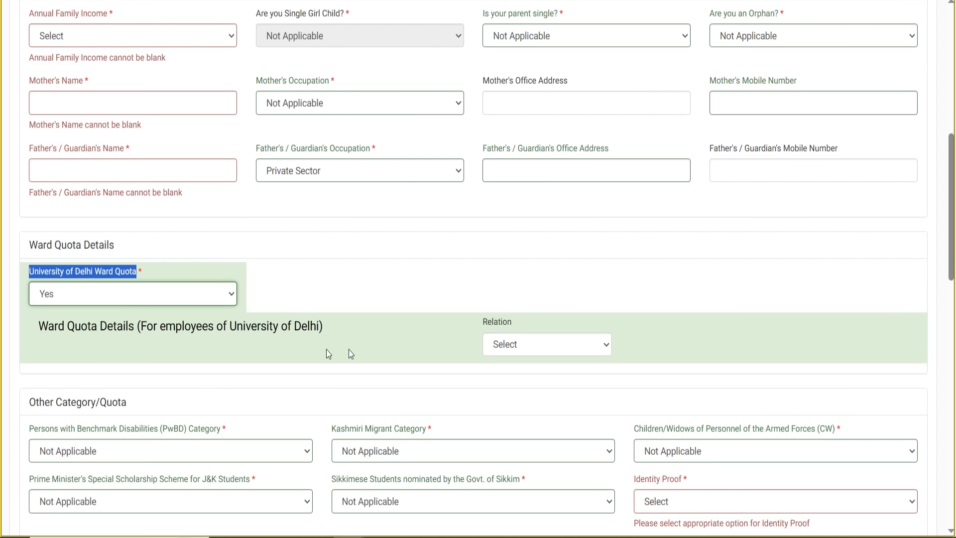
left_click_drag(69, 332, 385, 334)
left_click(542, 345)
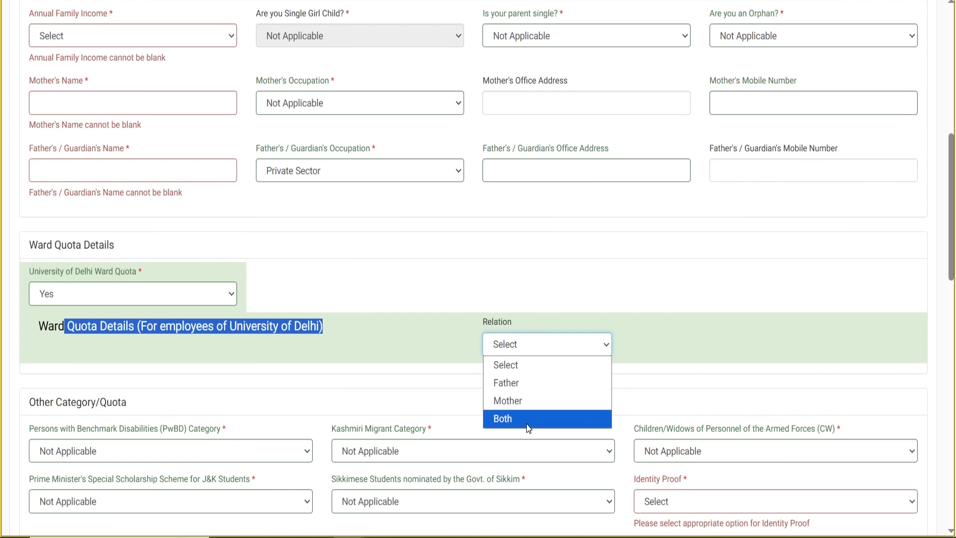
left_click(551, 299)
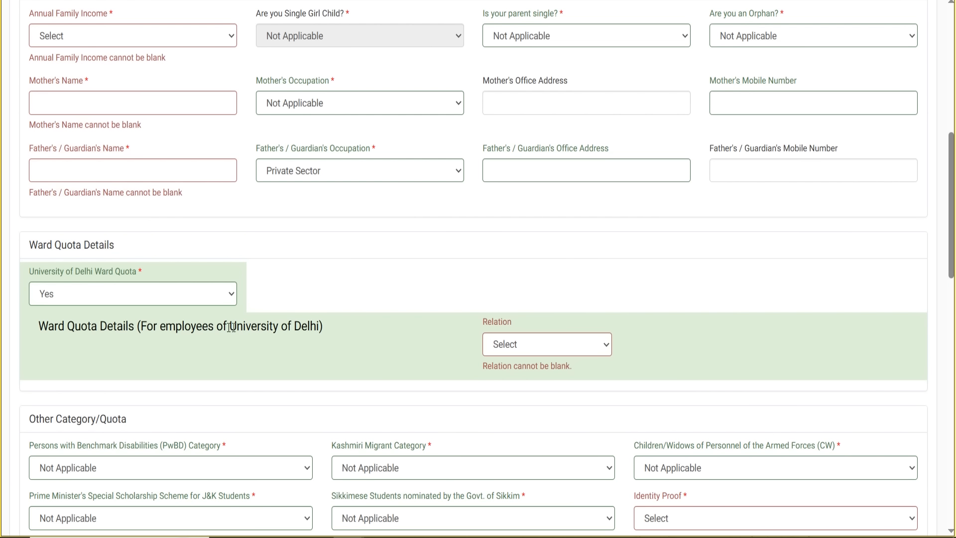
- Set the University of Delhi Ward Quota to Not Applicable
left_click(189, 297)
left_click(106, 327)
left_click(328, 272)
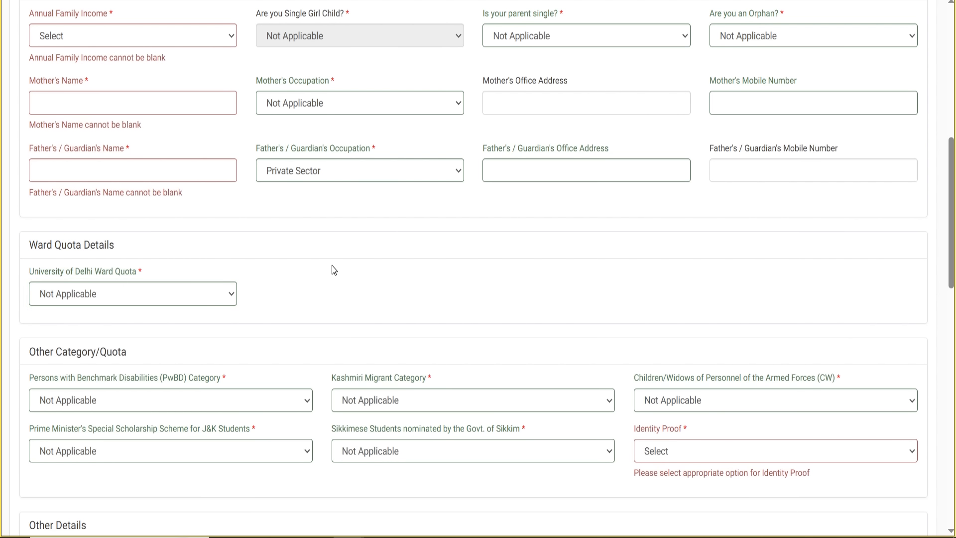
- Try 1. Locomotor Disability as the PwBD category, read the Disability Percentage field, and return the category to Not Applicable
scroll(326, 270, "down", 4)
left_click(85, 221)
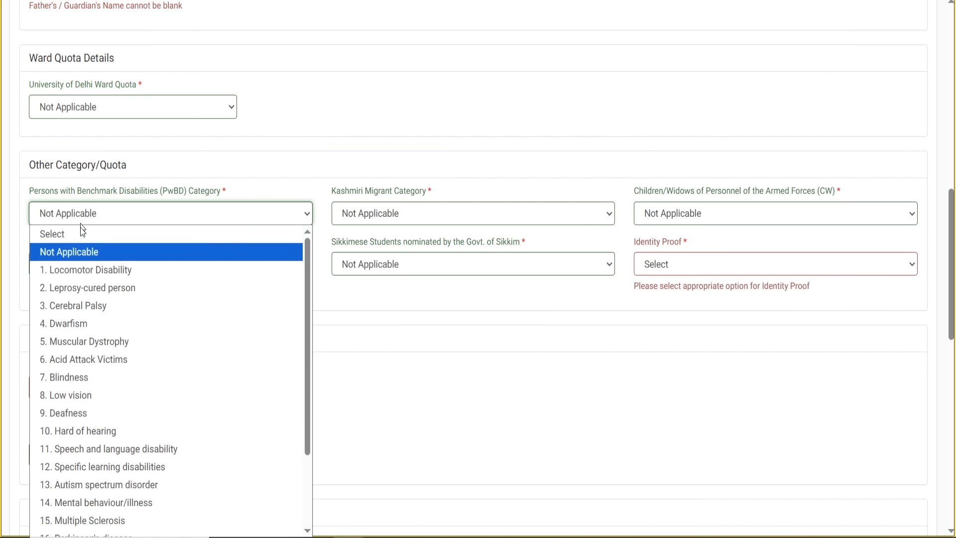
left_click(96, 277)
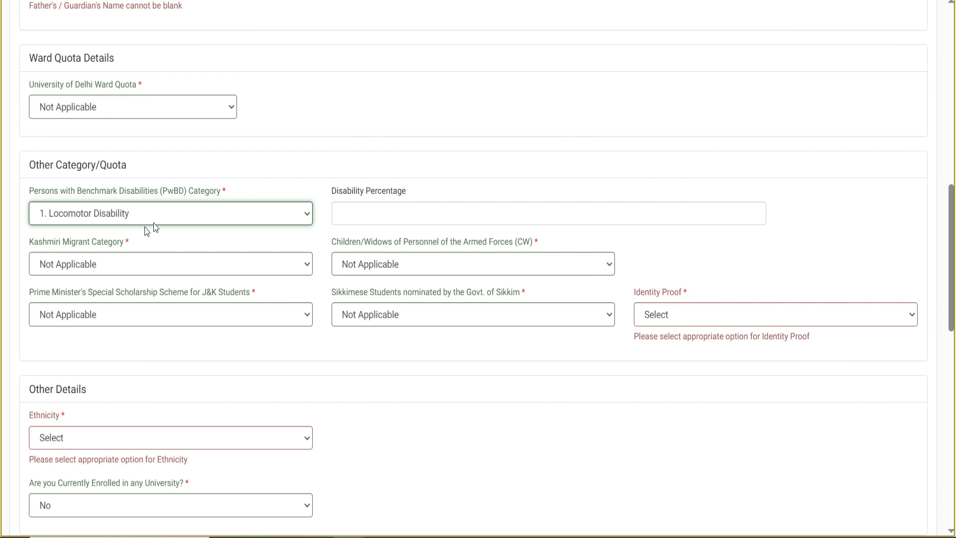
left_click_drag(334, 196, 429, 195)
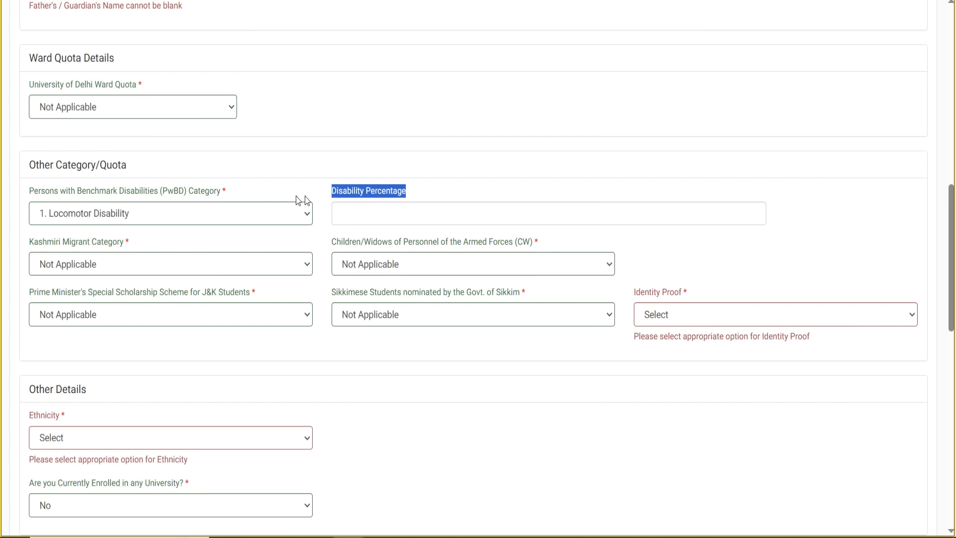
left_click(197, 216)
left_click(91, 250)
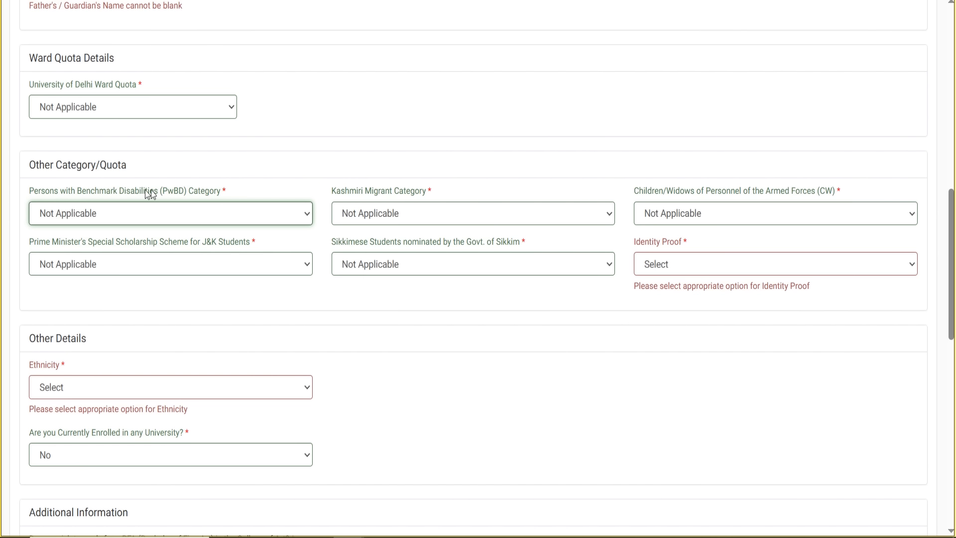
- Examine the options of the Kashmiri Migrant Category field without changing it
left_click_drag(325, 192, 447, 190)
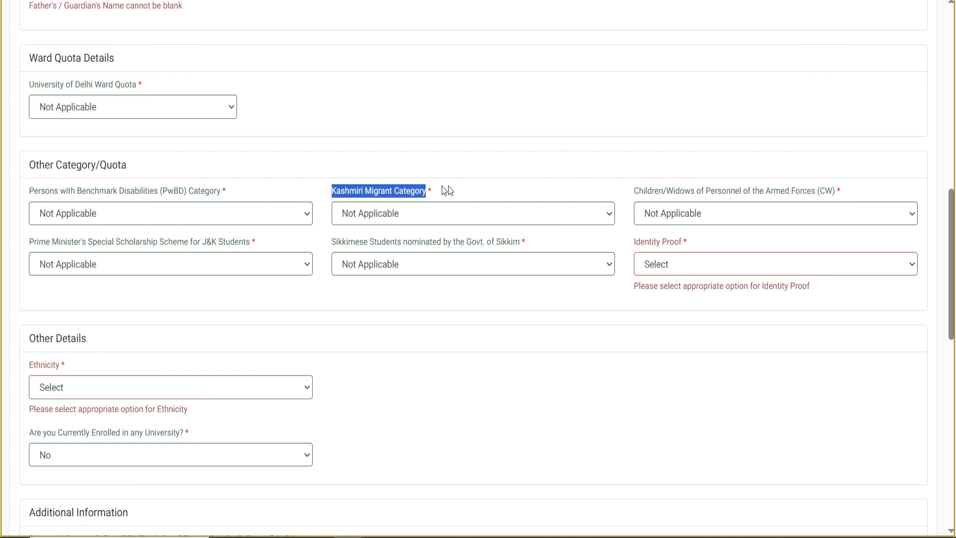
left_click(358, 225)
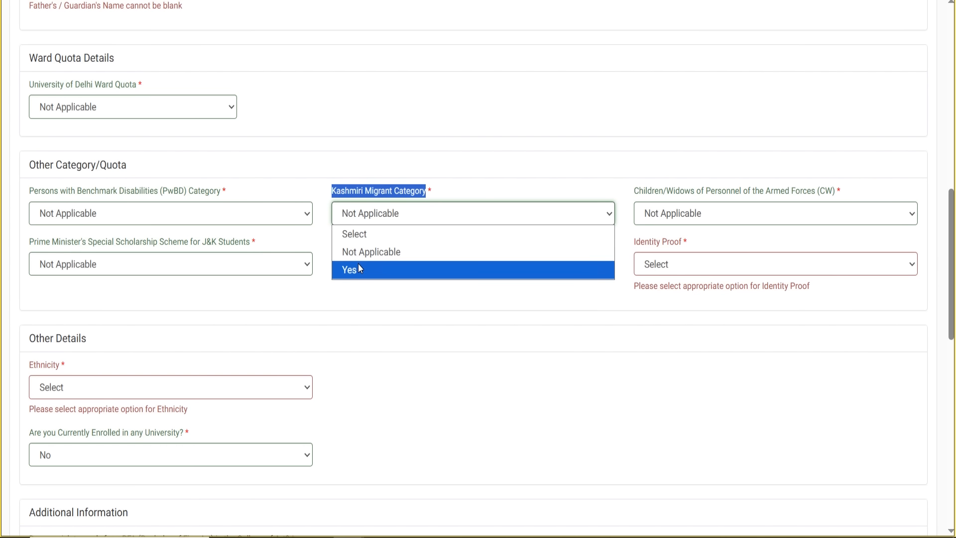
left_click(620, 168)
- Try the Priority V: i) option for Children/Widows of Personnel of the Armed Forces and return the field to Not Applicable
left_click_drag(642, 192, 835, 195)
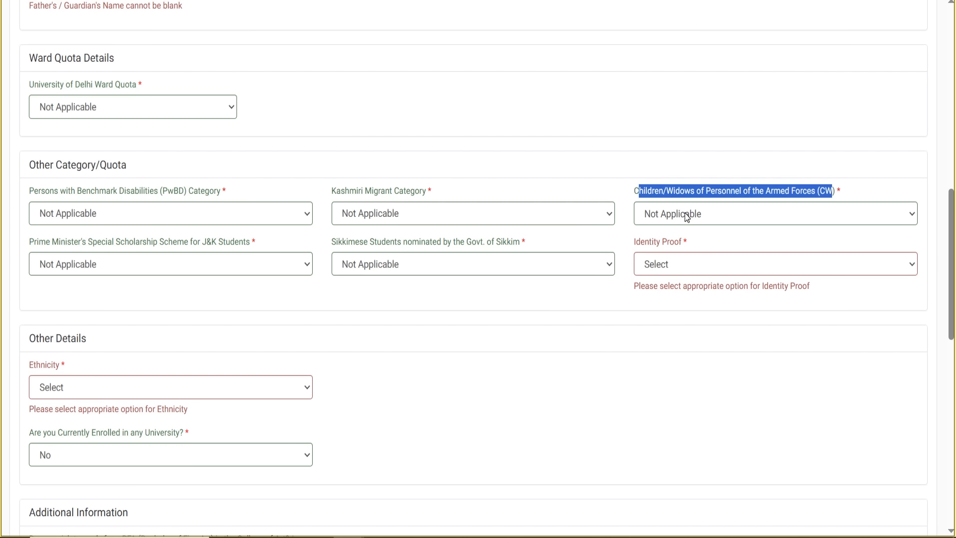
left_click(689, 215)
left_click(665, 251)
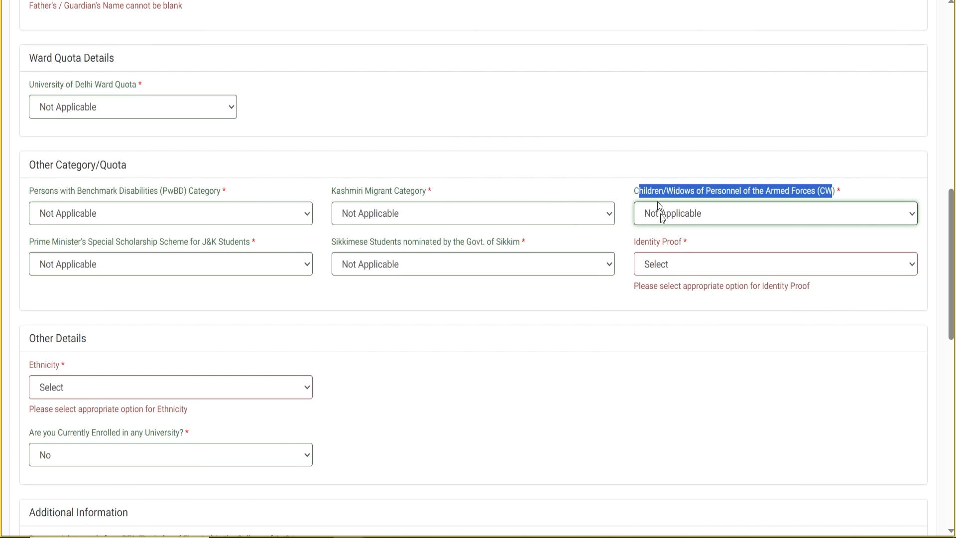
left_click(667, 214)
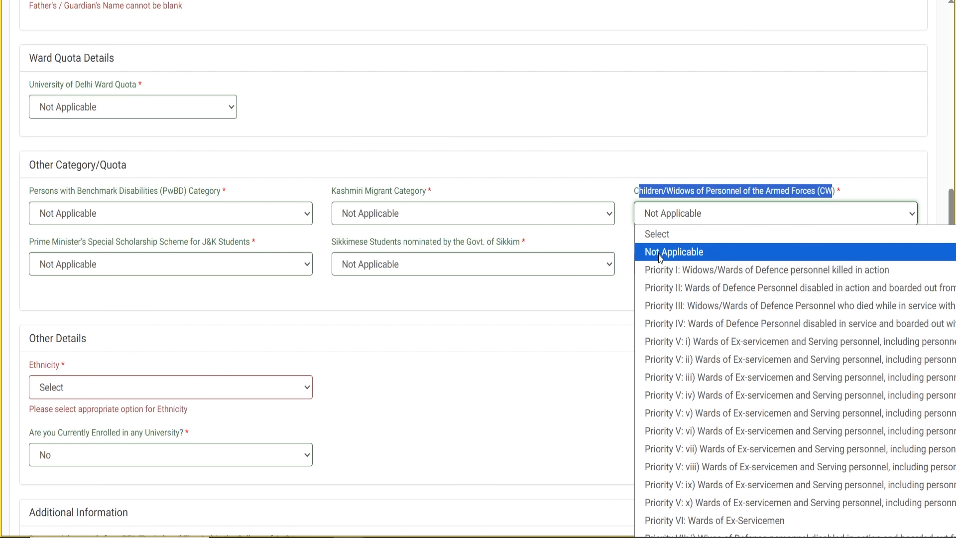
left_click(673, 342)
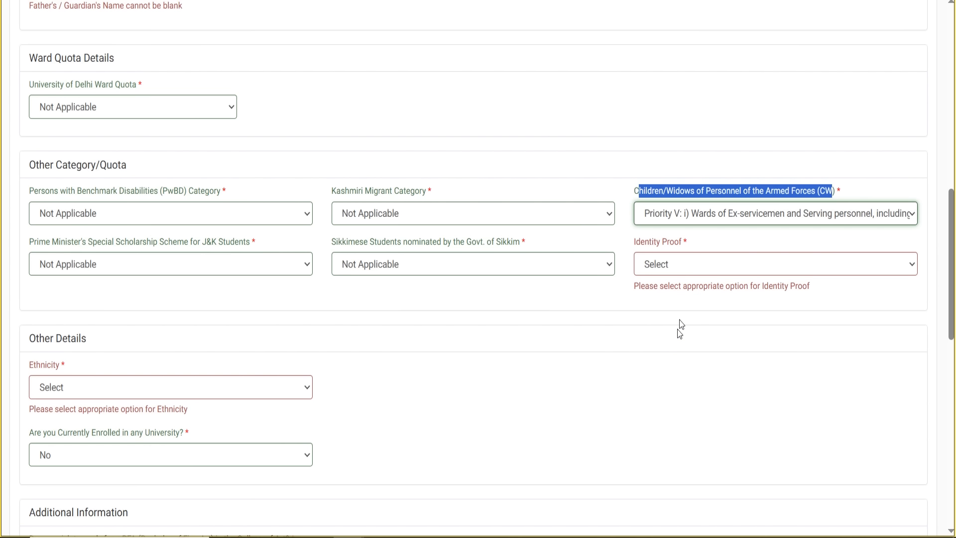
left_click(696, 224)
key("Escape")
left_click(688, 246)
left_click(686, 235)
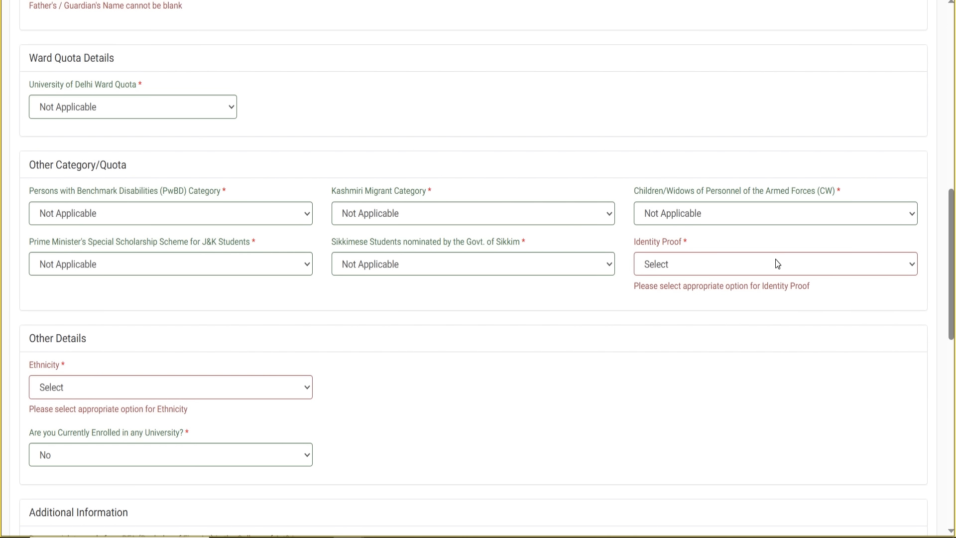
- Examine the options for the Prime Minister's Special Scholarship Scheme for J&K Students and for Sikkimese students nominated by the Govt. of Sikkim
left_click(55, 270)
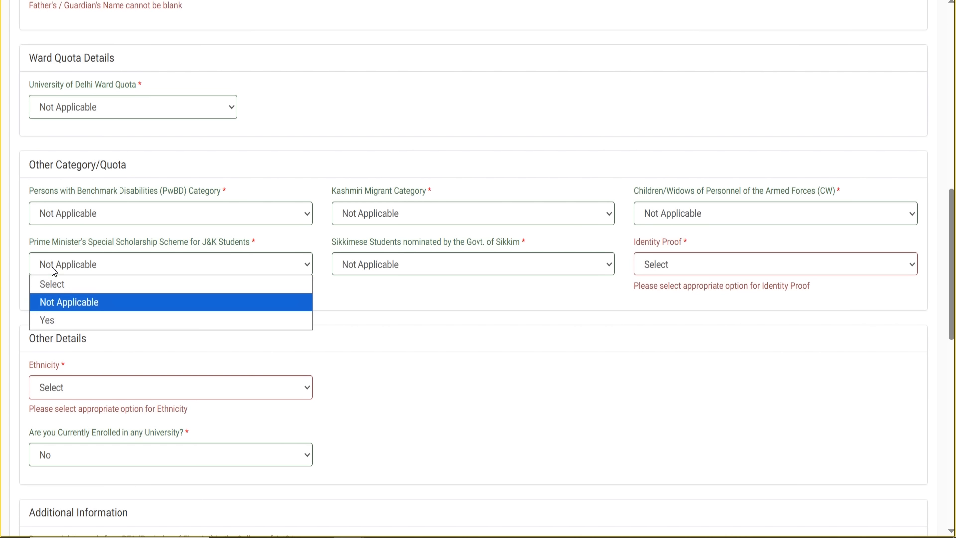
left_click(419, 299)
left_click(403, 268)
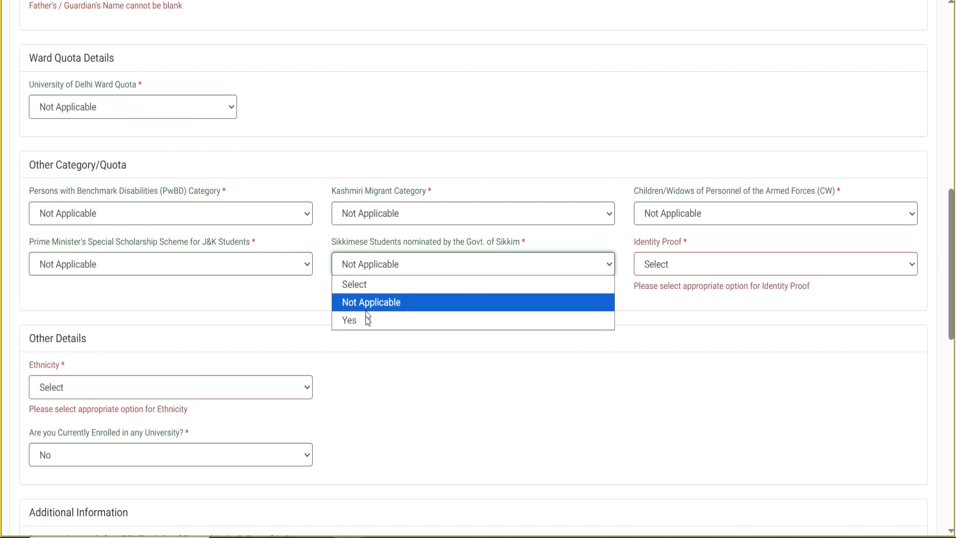
left_click(432, 265)
- Examine the document types offered for Identity Proof without choosing one
left_click_drag(642, 243, 682, 244)
left_click(668, 264)
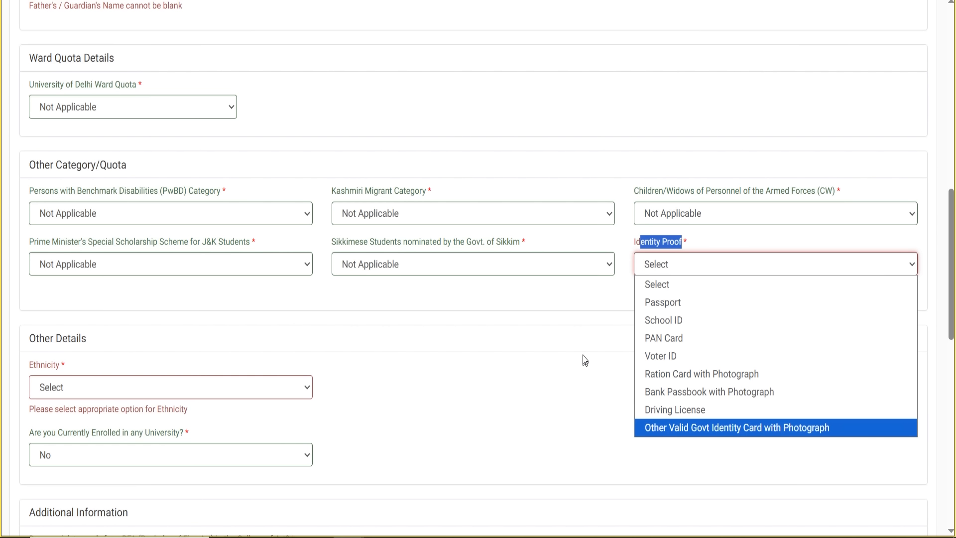
left_click(588, 335)
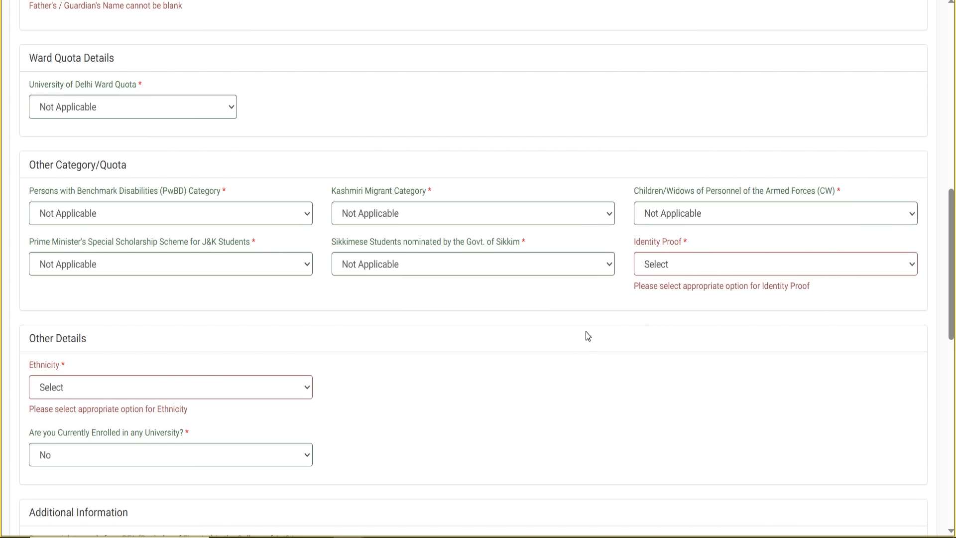
- Examine the Ethnicity options under Other Details without choosing one
scroll(100, 261, "down", 2)
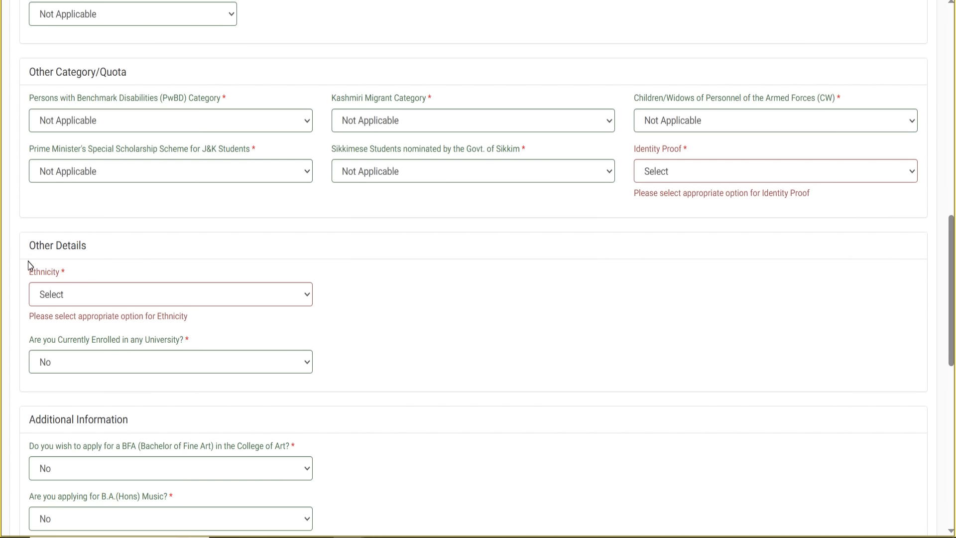
left_click_drag(30, 272, 78, 275)
left_click(76, 294)
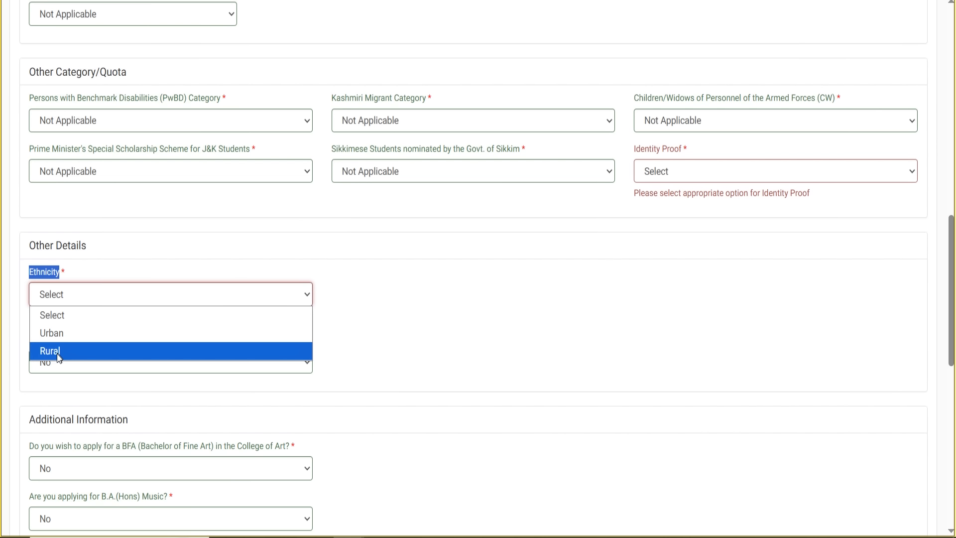
left_click(411, 313)
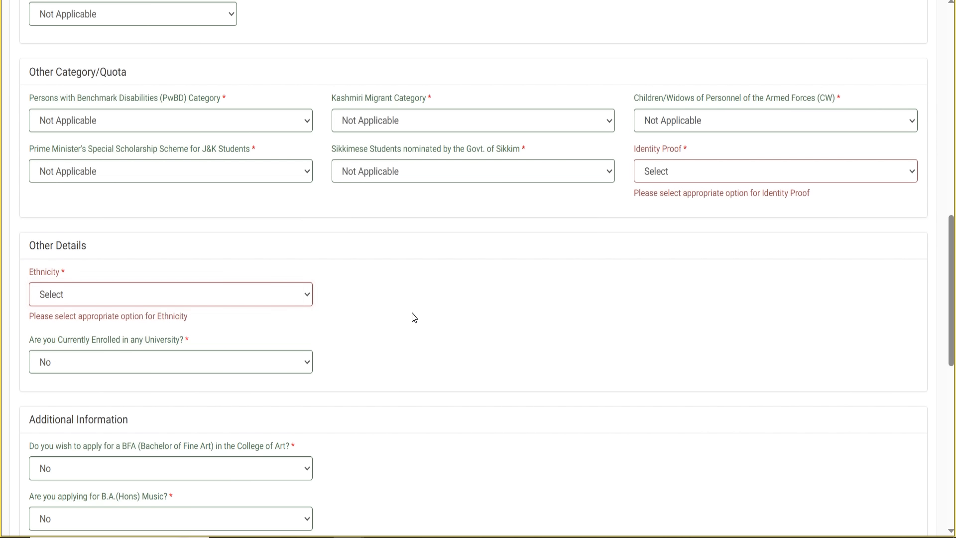
- Try Yes for current university enrolment, examine the enrolment number, university/college name and year fields, and return the answer to No
scroll(66, 271, "down", 2)
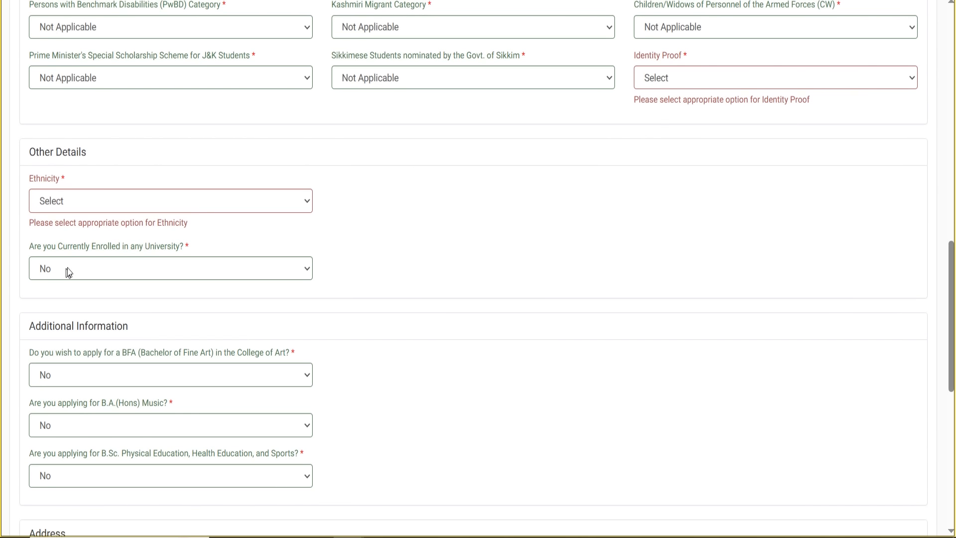
left_click(67, 268)
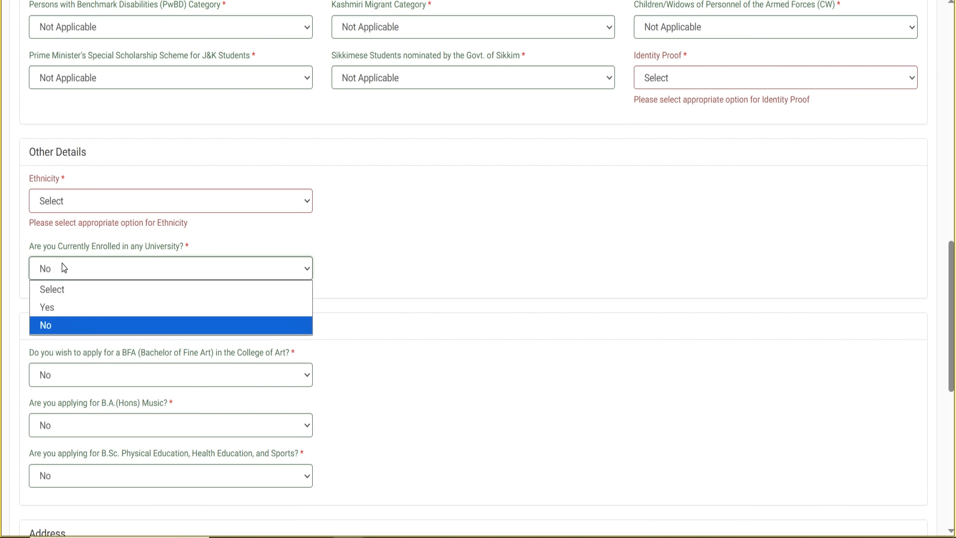
left_click(61, 306)
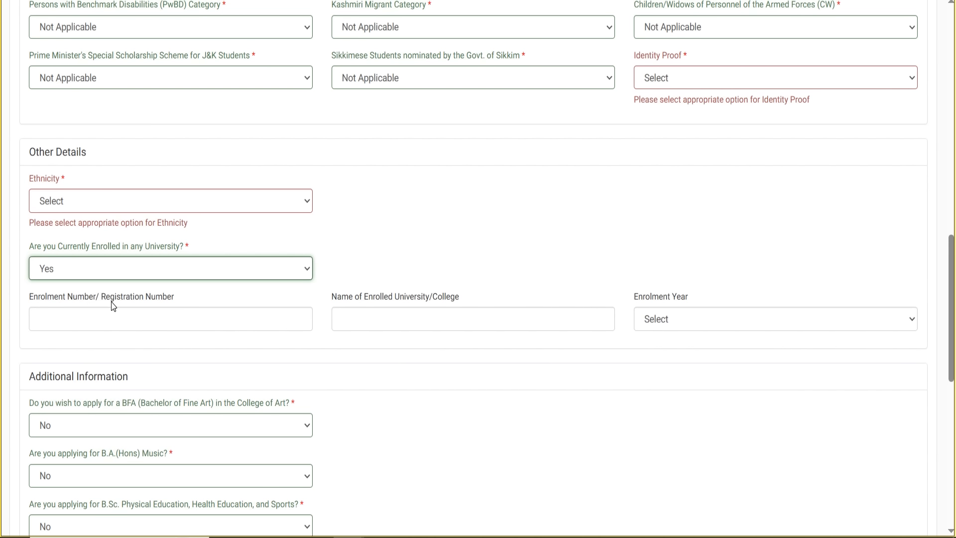
left_click_drag(41, 298, 94, 299)
left_click_drag(332, 302, 517, 302)
left_click_drag(634, 298, 694, 300)
left_click(114, 278)
left_click(69, 323)
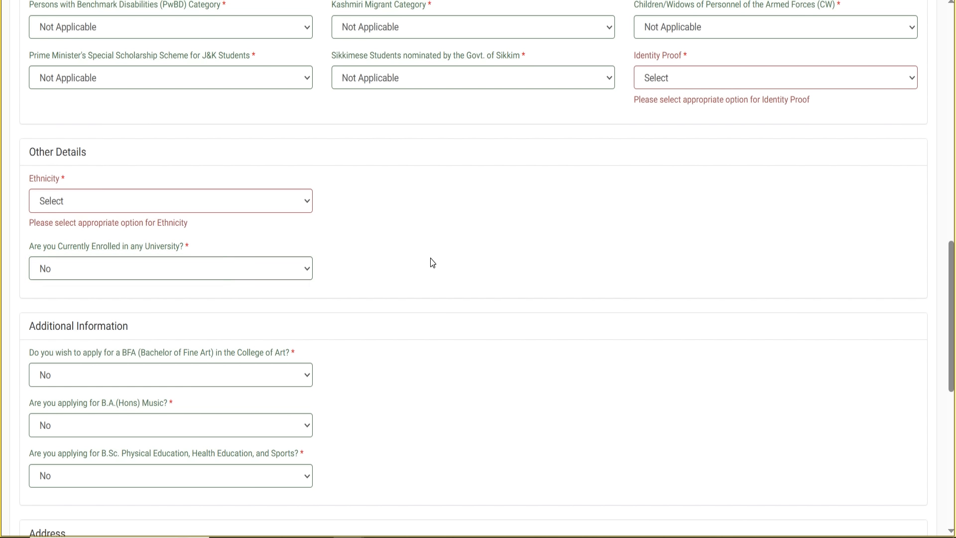
- Try Yes for applying to BFA in the College of Art, examine the specialization options, and return the answer to No
scroll(176, 289, "down", 2)
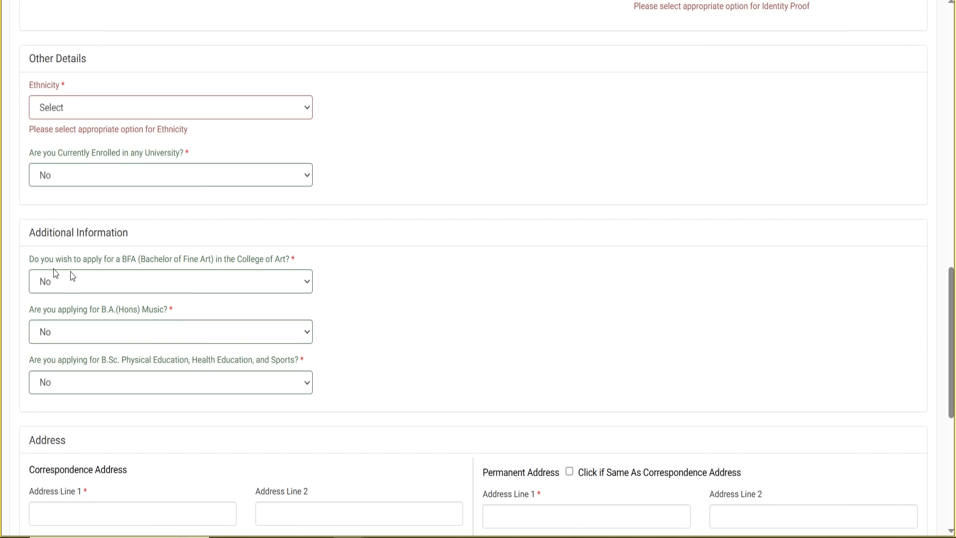
left_click_drag(31, 233, 148, 230)
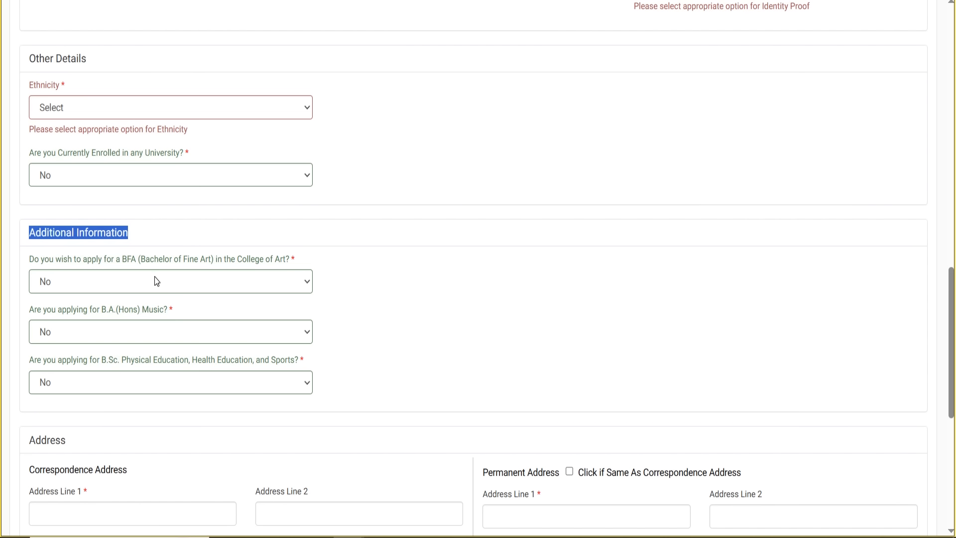
left_click_drag(26, 260, 294, 266)
left_click(192, 281)
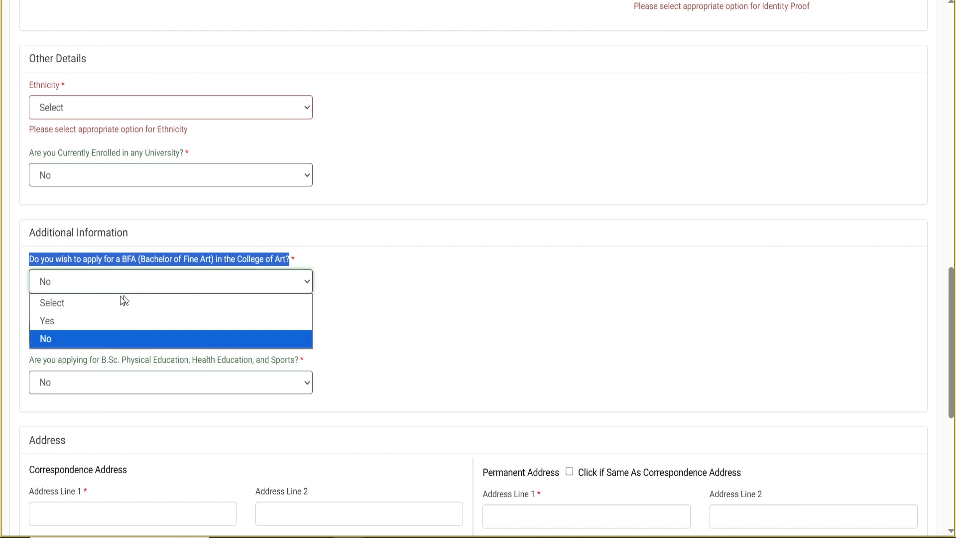
left_click(95, 320)
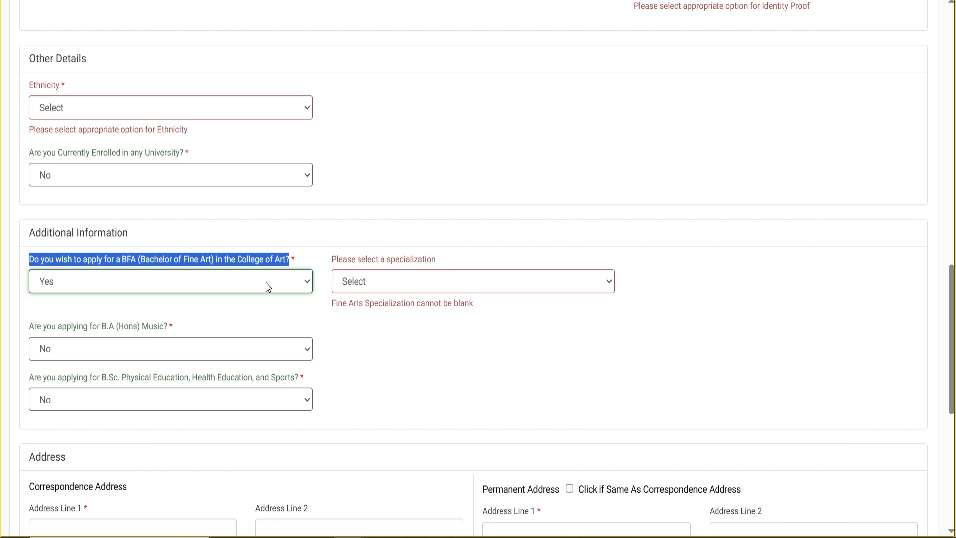
left_click(335, 285)
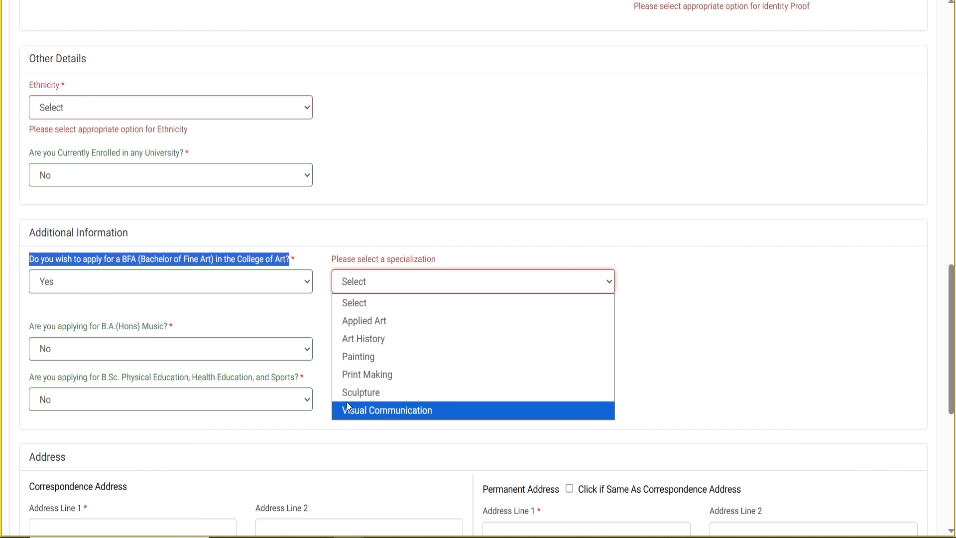
left_click(374, 317)
left_click(391, 296)
left_click(380, 304)
left_click(284, 289)
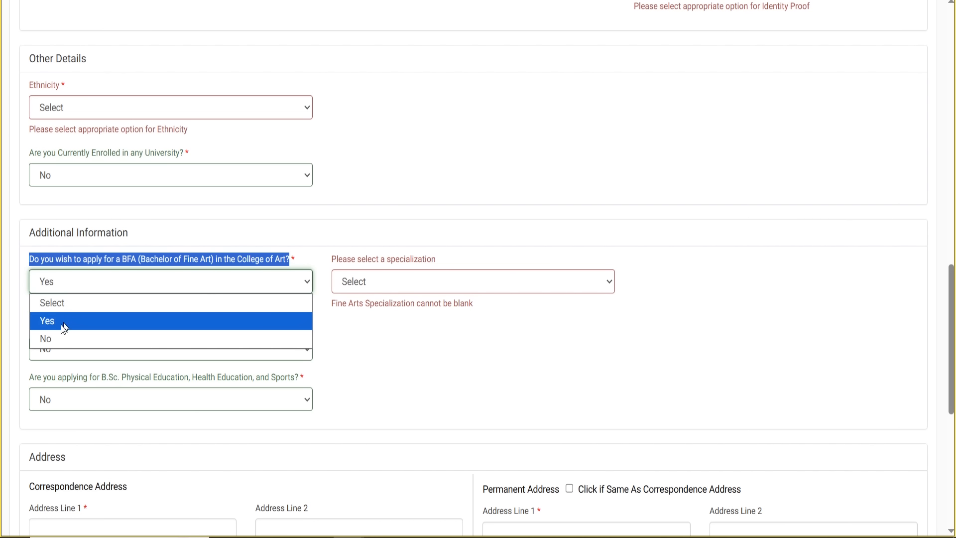
left_click(54, 338)
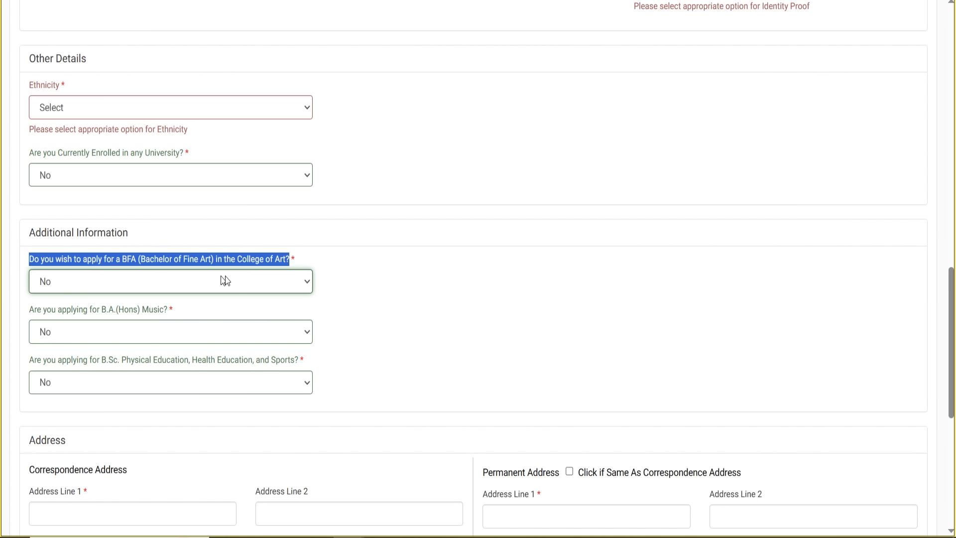
left_click(416, 272)
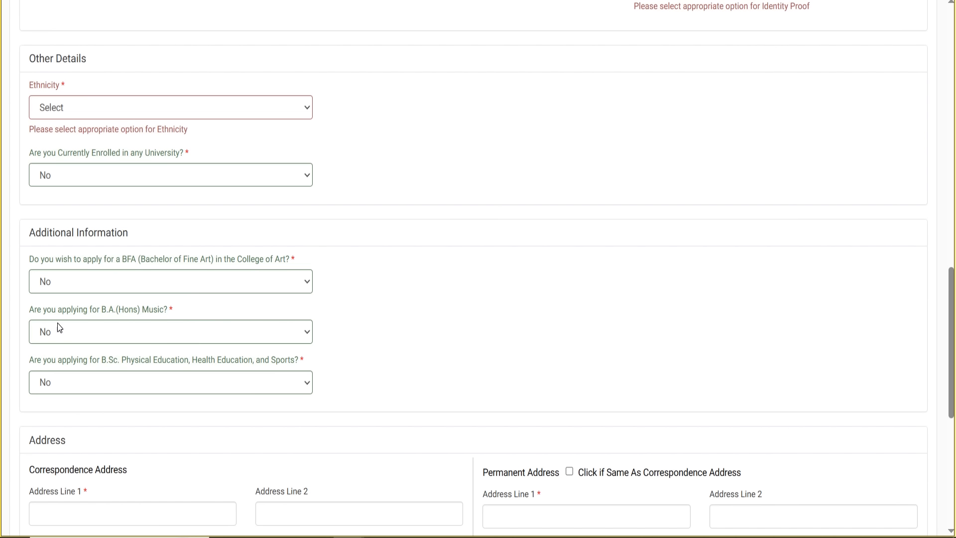
- Try Yes for applying to B.A.(Hons) Music, examine the class XII music question's options, and return the answer to No
left_click_drag(41, 313, 172, 314)
left_click(76, 340)
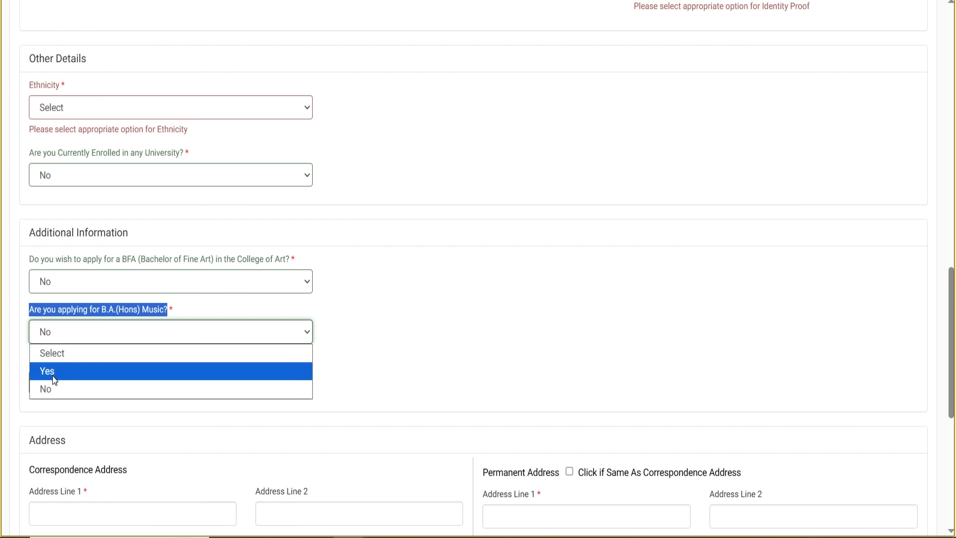
left_click(52, 373)
left_click(390, 334)
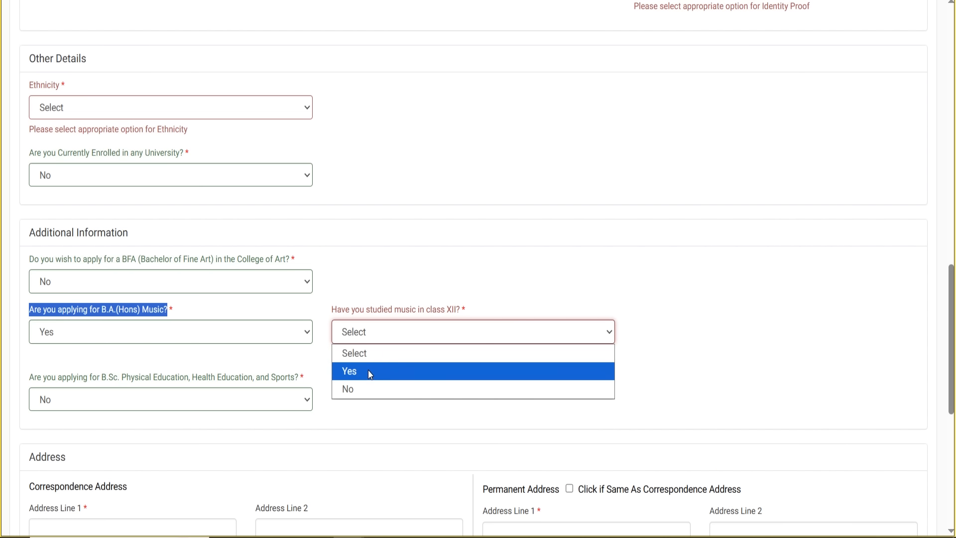
left_click(362, 284)
left_click(196, 335)
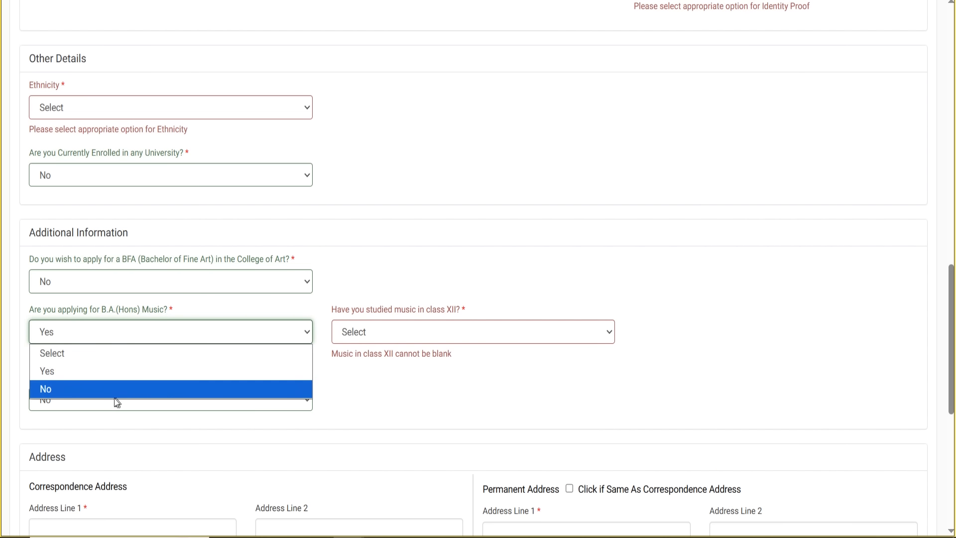
left_click(106, 389)
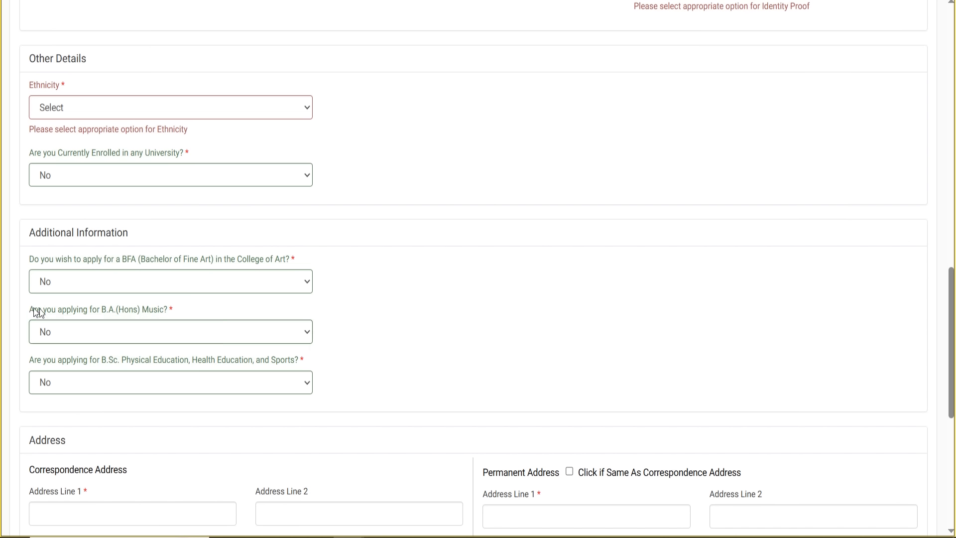
left_click_drag(31, 311, 182, 315)
left_click(224, 305)
- Try Yes for applying to B.Sc. Physical Education, Health Education, and Sports, and return the answer to No
scroll(431, 258, "down", 2)
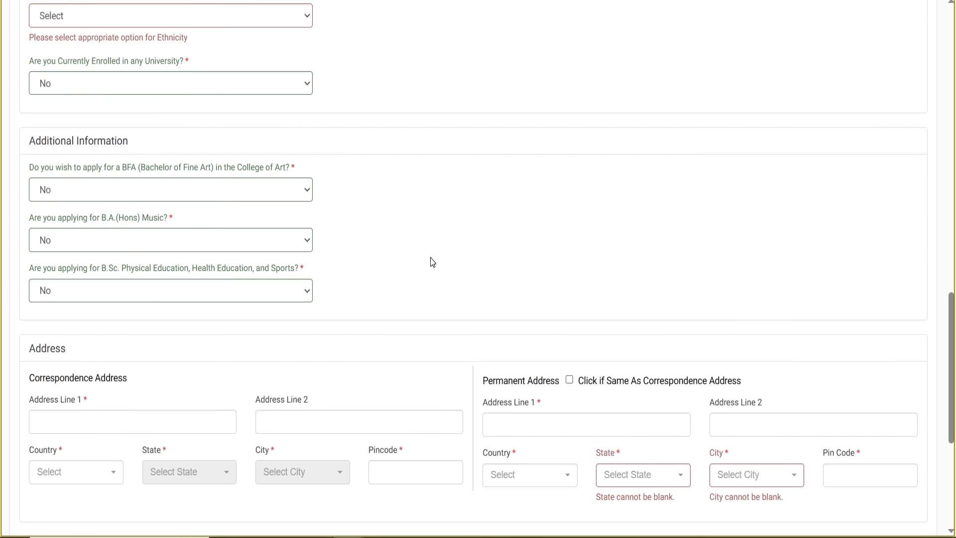
left_click_drag(34, 275, 297, 277)
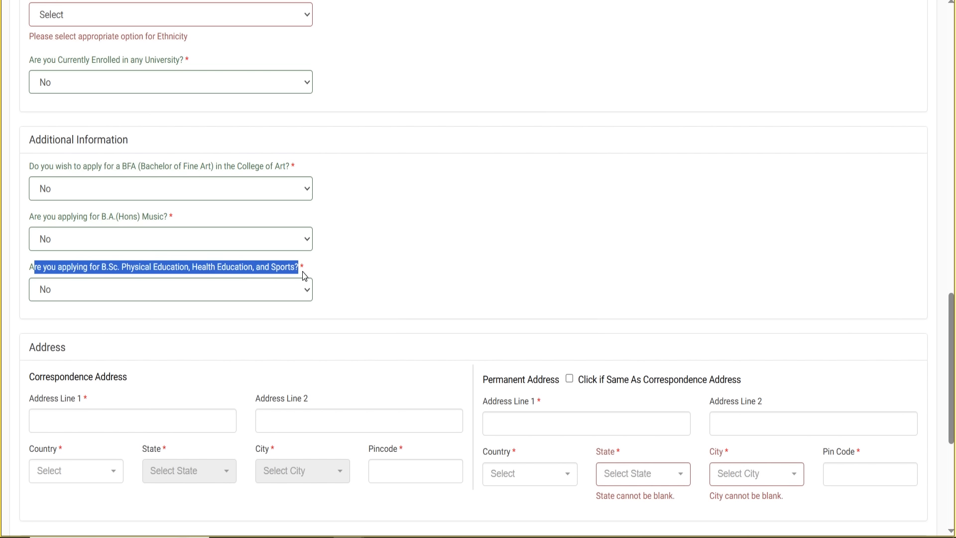
left_click(218, 305)
left_click(199, 296)
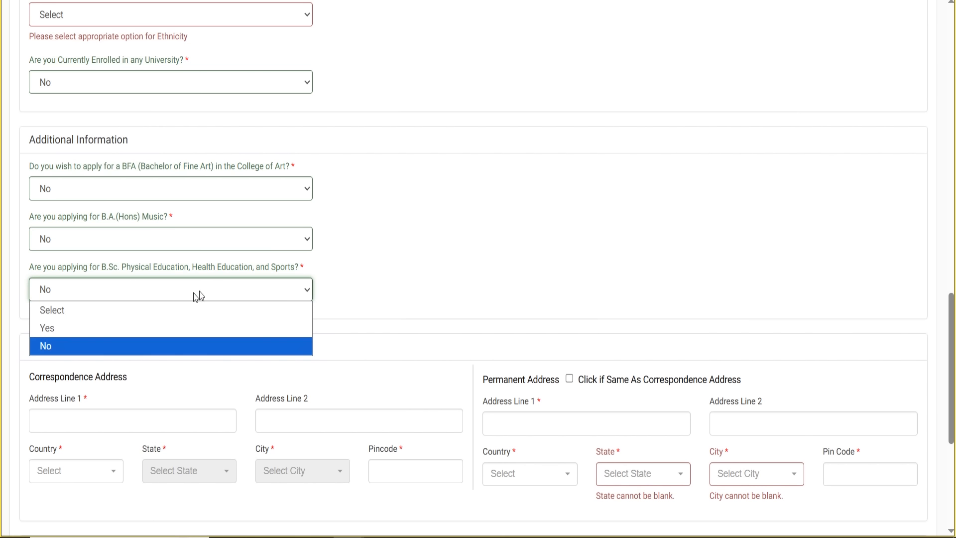
left_click(114, 329)
left_click(127, 298)
left_click(89, 346)
- Examine the Correspondence Address fields: both address lines, country, state, city and pincode
scroll(389, 329, "down", 2)
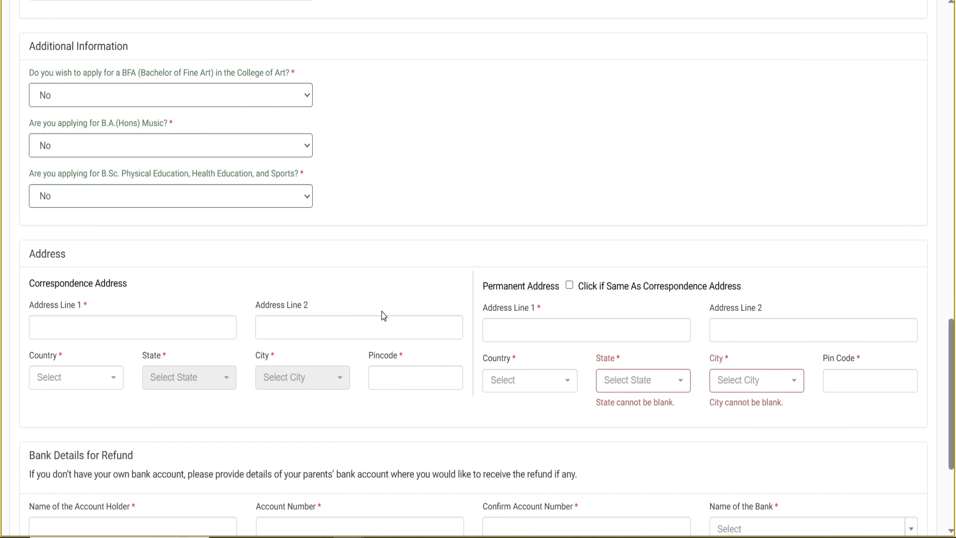
scroll(9, 271, "down", 2)
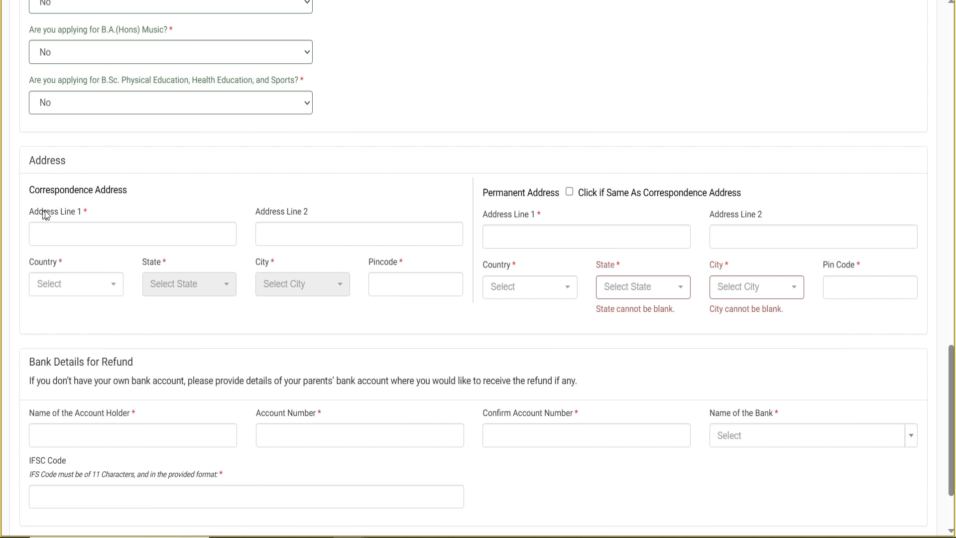
left_click_drag(40, 213, 86, 216)
left_click_drag(256, 213, 314, 213)
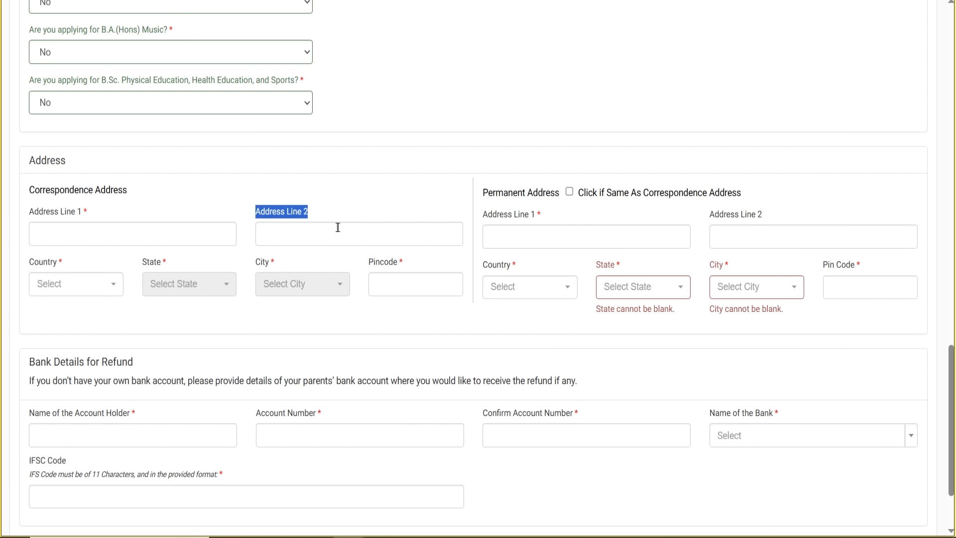
left_click_drag(29, 263, 57, 266)
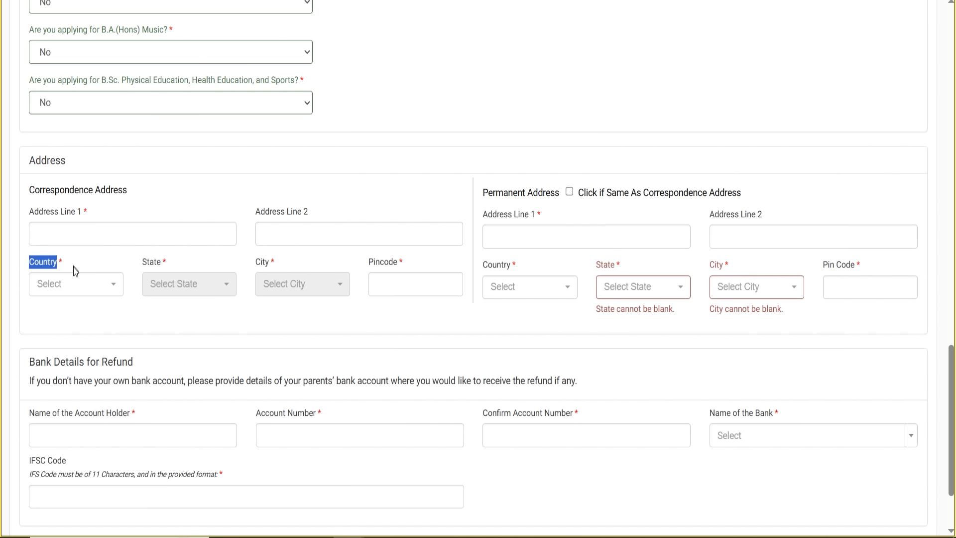
left_click_drag(142, 262, 162, 263)
left_click_drag(255, 263, 270, 263)
left_click_drag(369, 263, 400, 262)
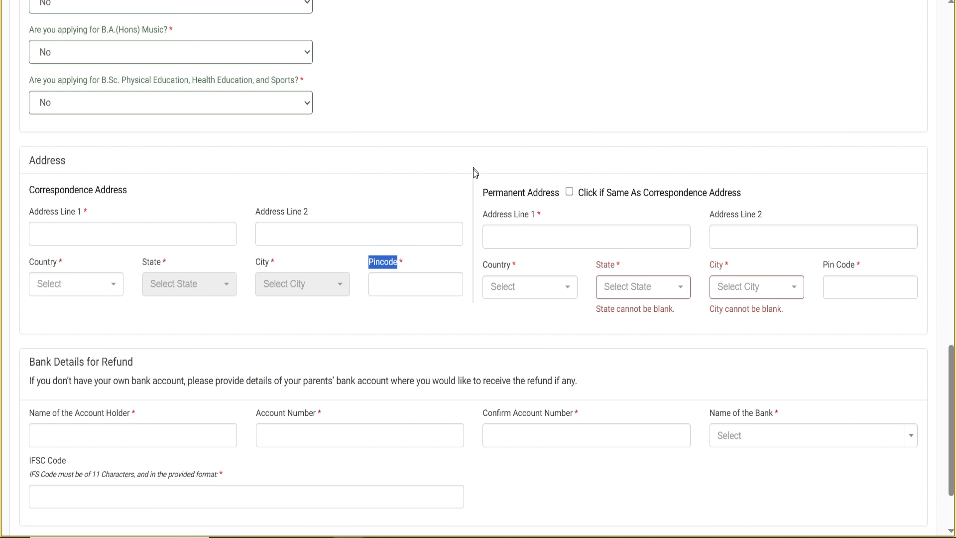
- Mark the Permanent Address as the same as the Correspondence Address
left_click(571, 192)
left_click(702, 134)
- Examine the account holder name, account number and confirm account number fields under Bank Details for Refund
scroll(212, 196, "down", 3)
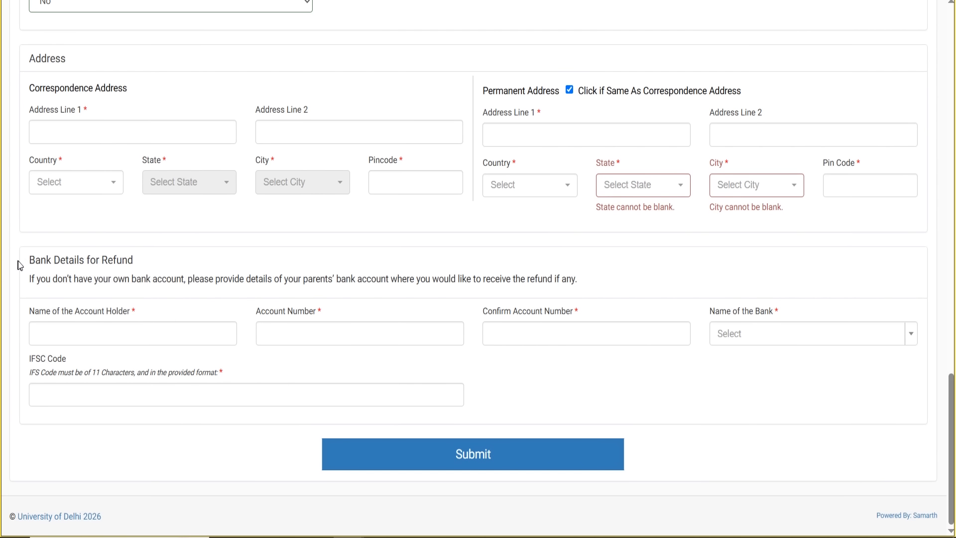
mouse_move(29, 259)
left_mouse_down()
mouse_move(162, 264)
mouse_move(39, 260)
left_mouse_up()
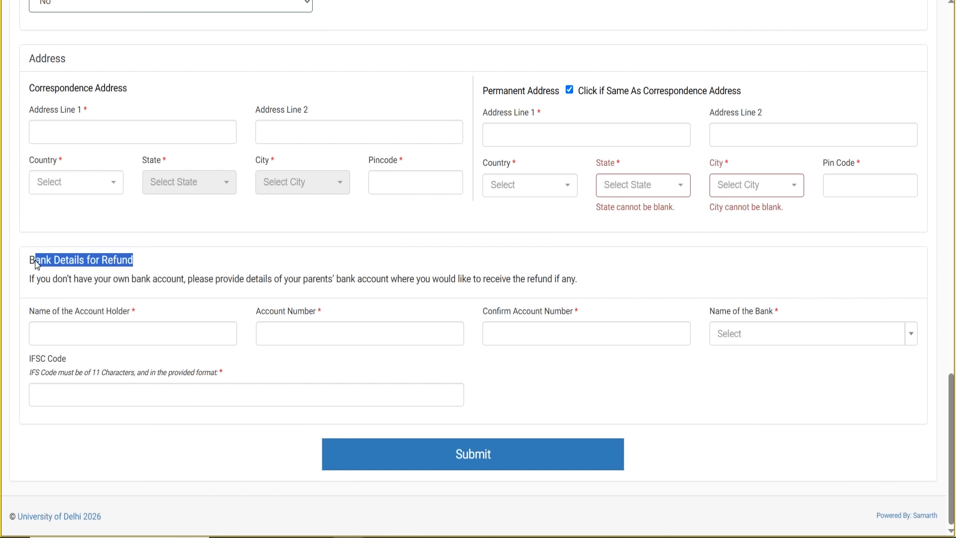
left_click(33, 262)
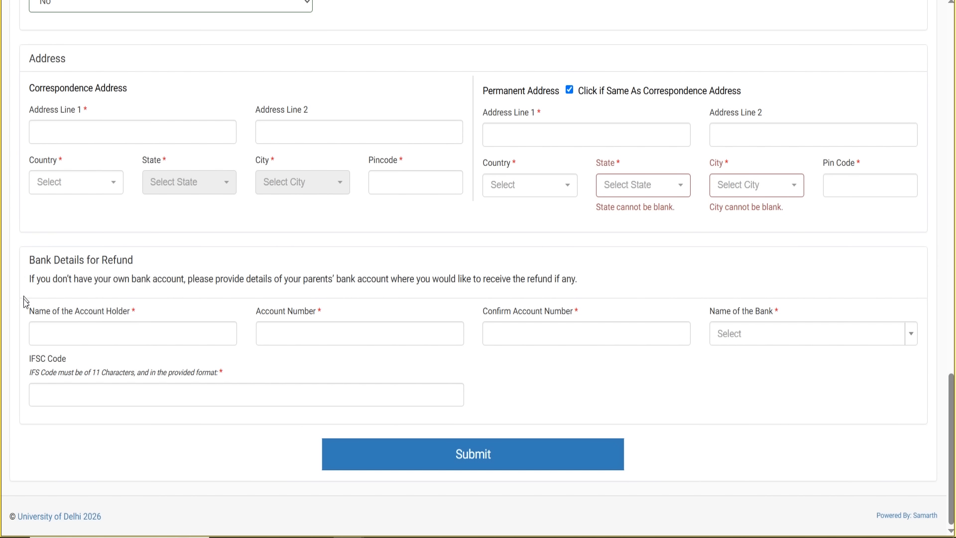
triple_click(135, 311)
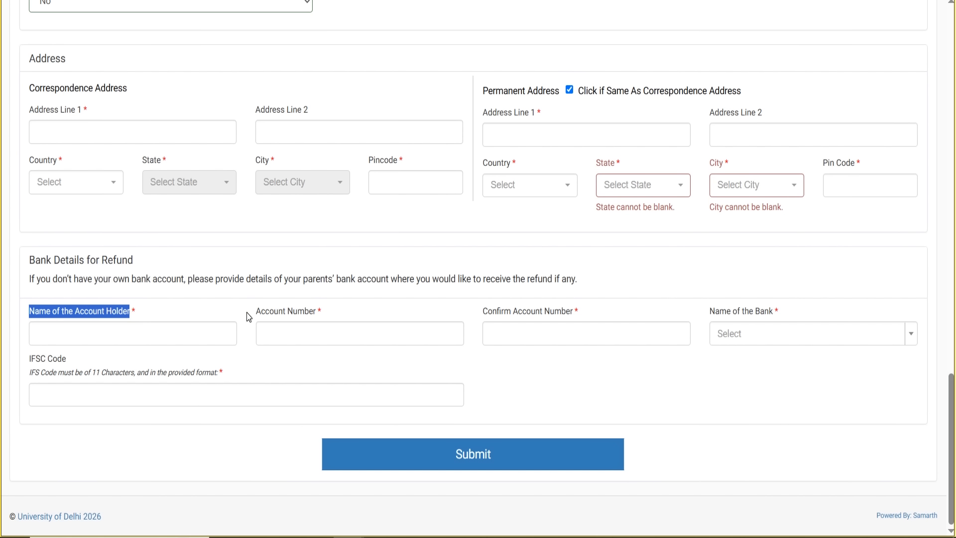
triple_click(324, 313)
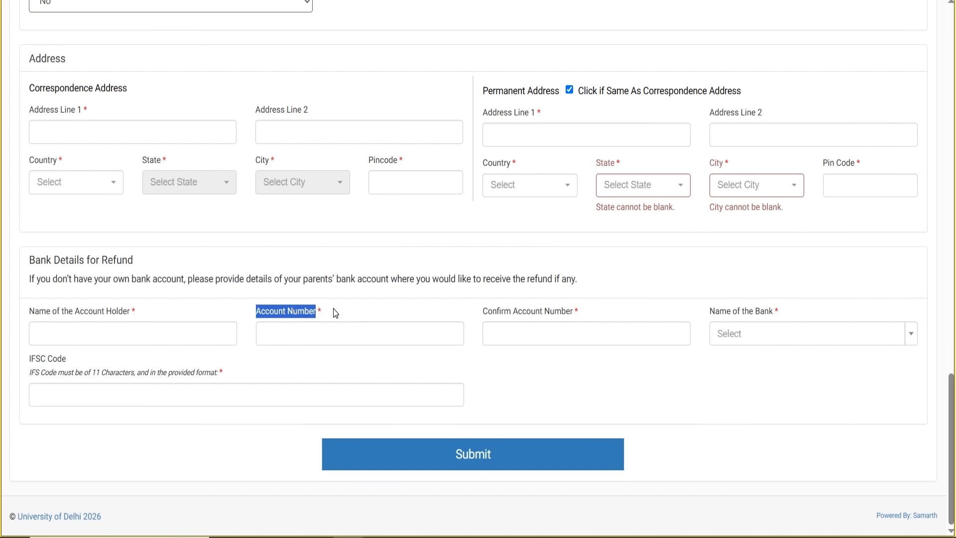
left_click(236, 247)
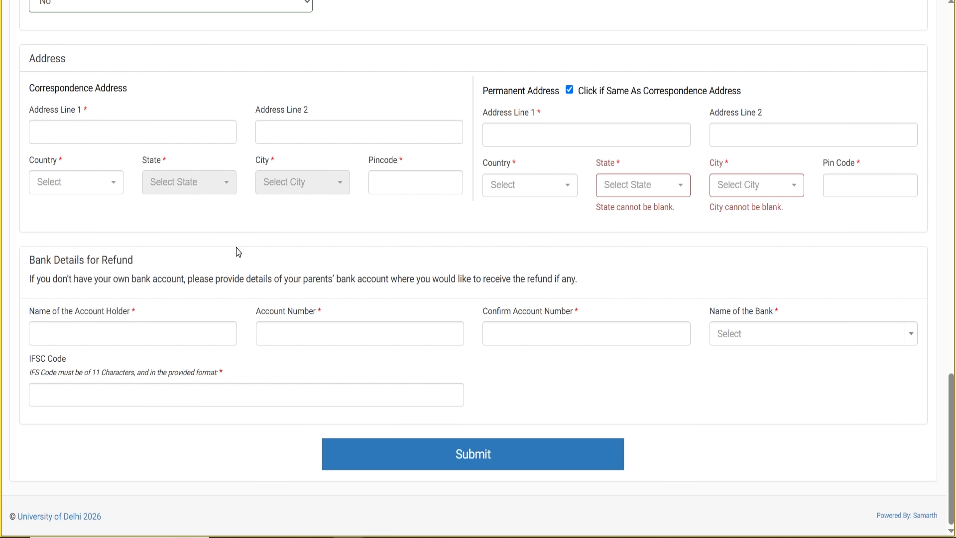
left_click_drag(255, 311, 319, 313)
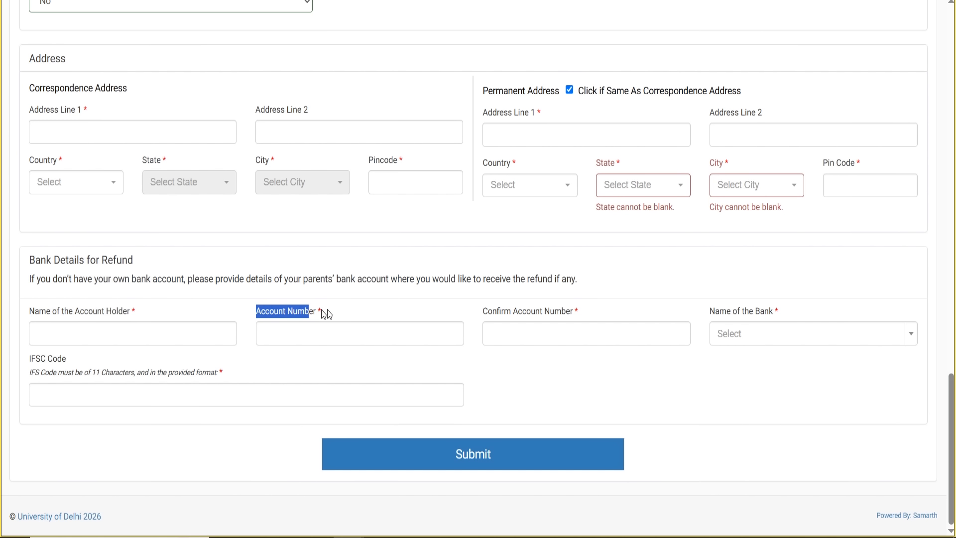
left_click_drag(479, 311, 598, 307)
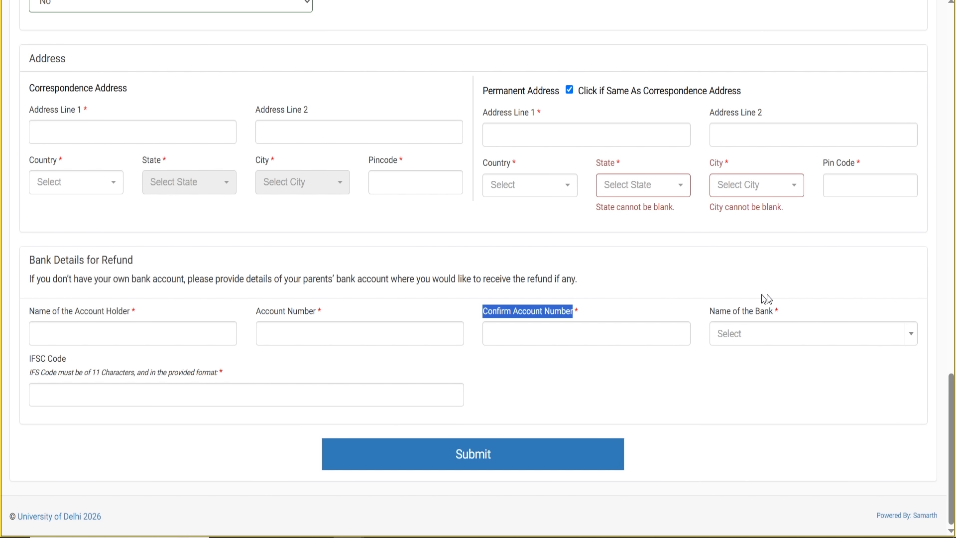
- Examine the bank options under Name of the Bank without choosing one, and the IFSC Code field
left_click_drag(705, 310, 791, 311)
left_click(819, 329)
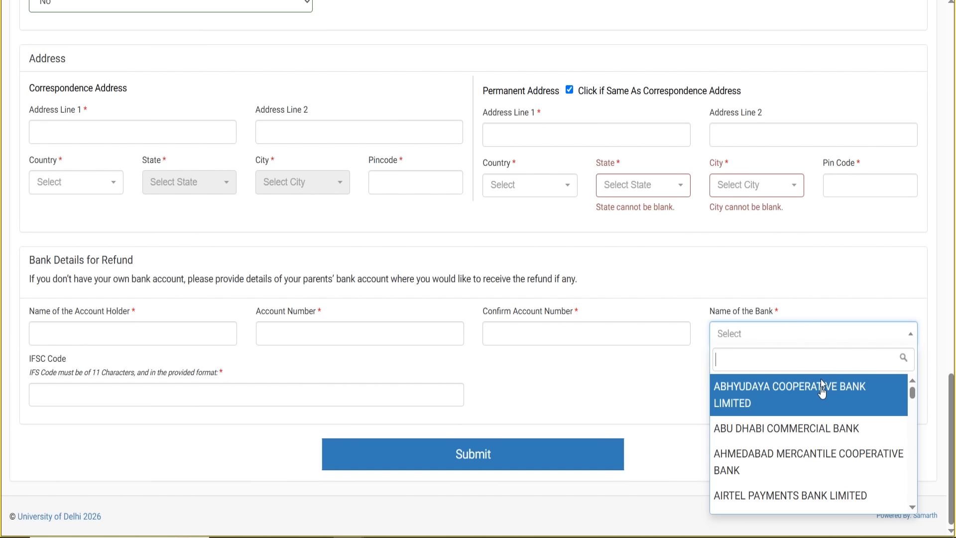
scroll(821, 389, "down", 2)
left_click(801, 290)
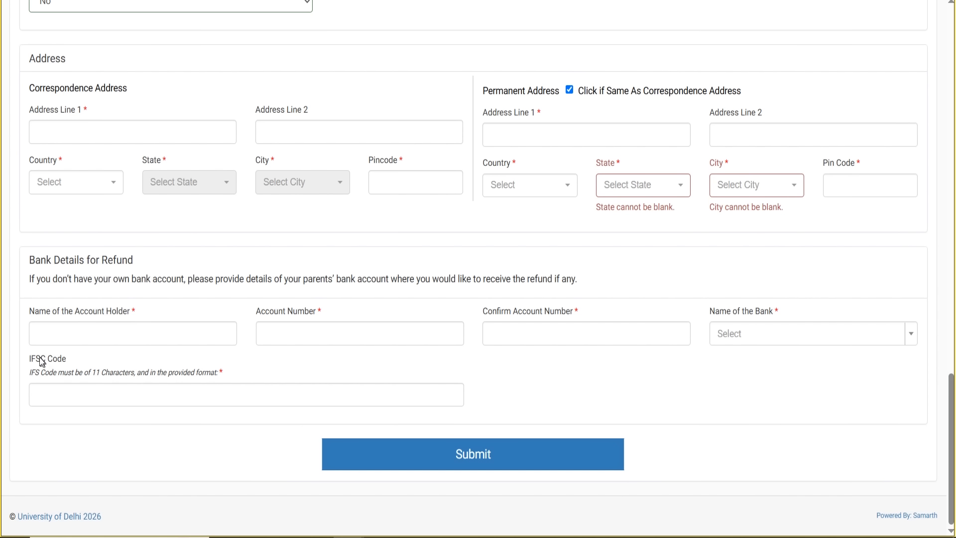
left_click_drag(29, 360, 72, 362)
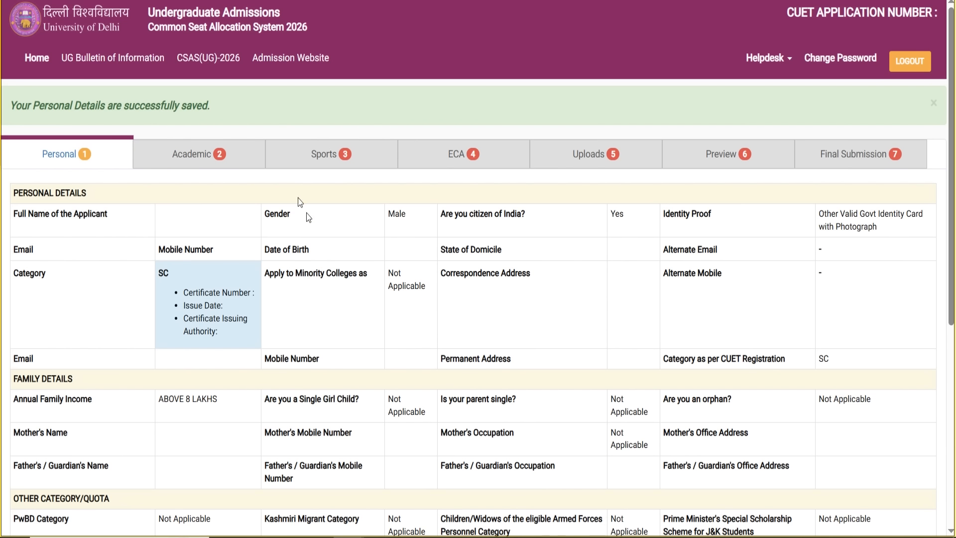
- Review the saved personal details summary through Bank Details for Refund and continue to the Academic section
scroll(560, 163, "down", 2)
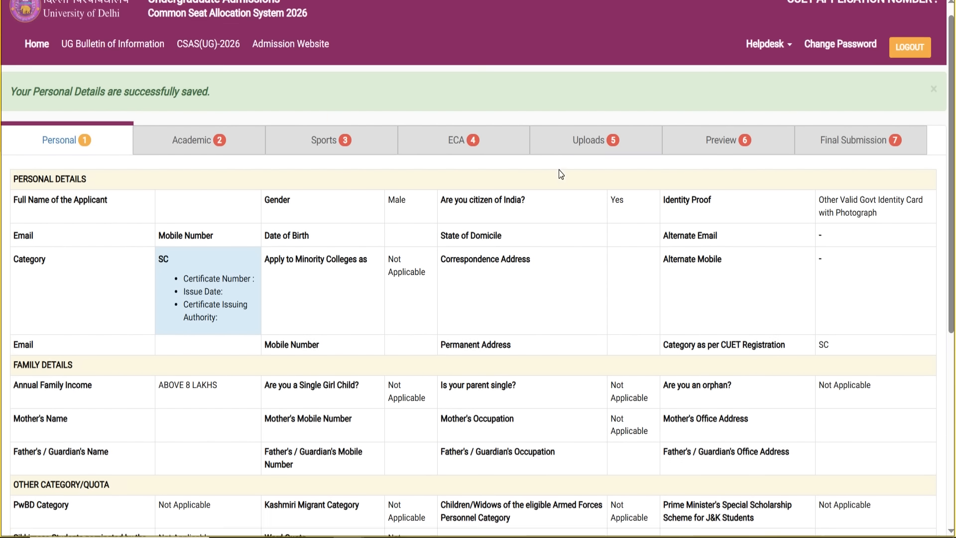
scroll(162, 140, "up", 2)
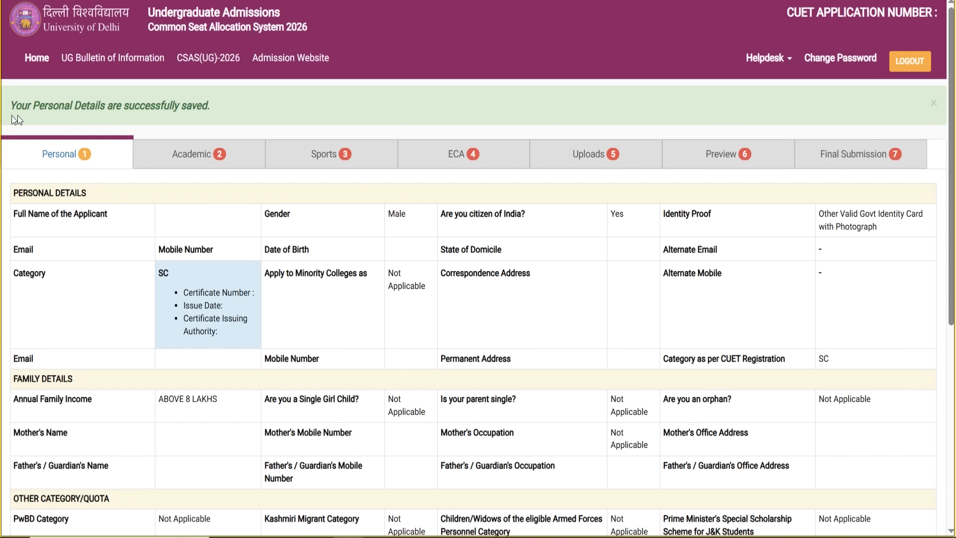
left_click_drag(30, 107, 259, 114)
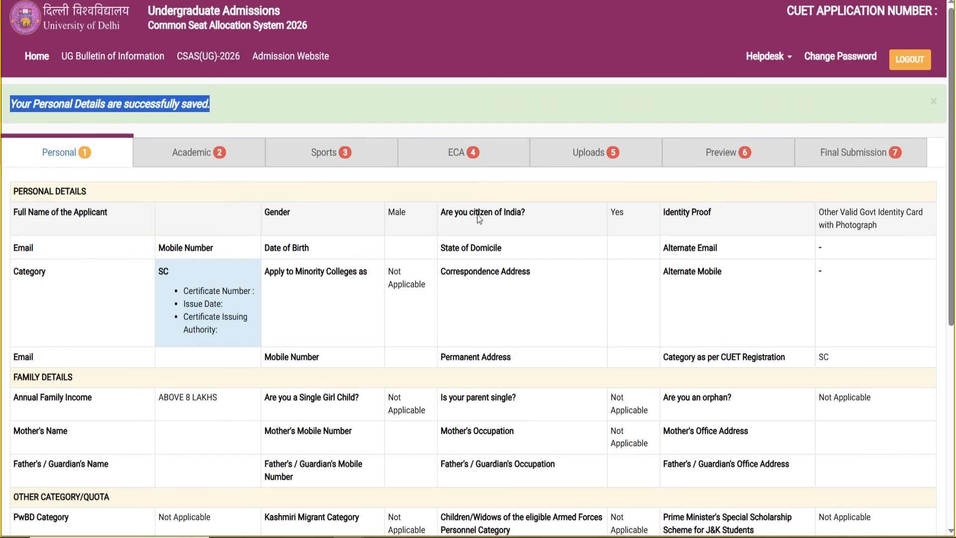
scroll(453, 225, "down", 2)
left_click(391, 199)
scroll(379, 231, "down", 2)
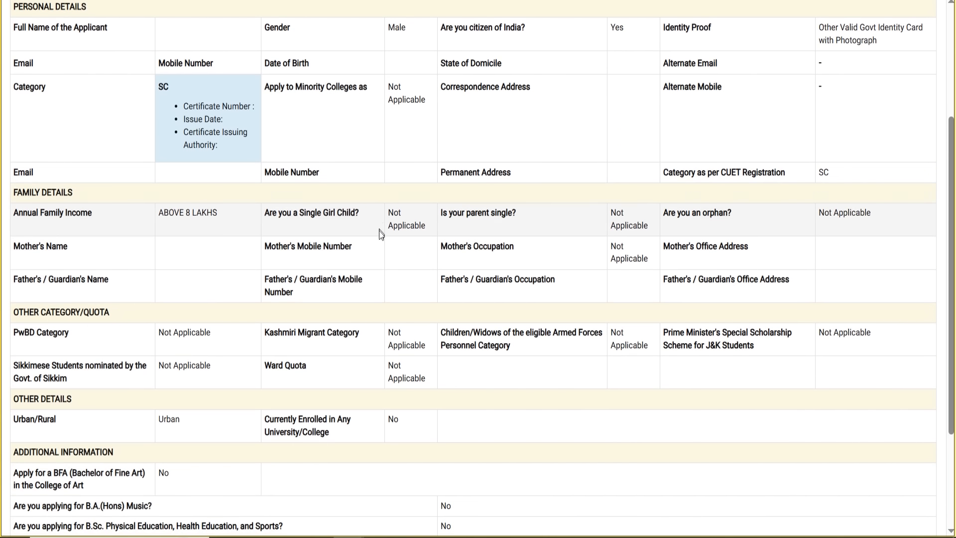
scroll(382, 289, "down", 3)
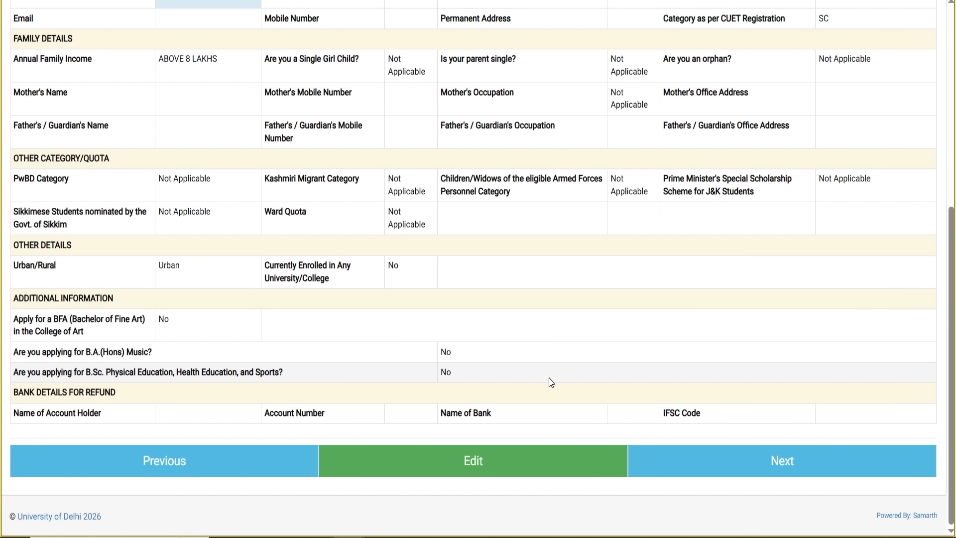
left_click(789, 473)
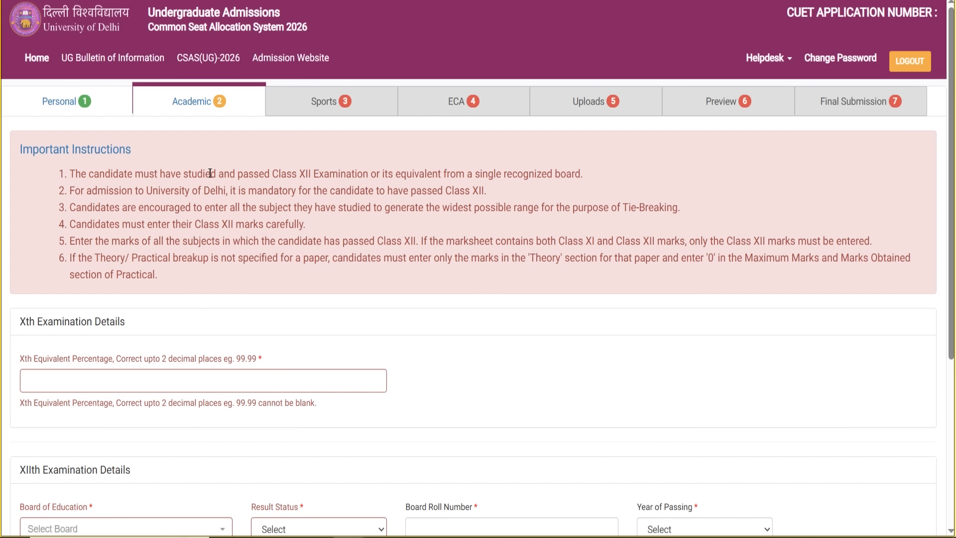
- Examine the Academic section's Important Instructions and its Xth and XIIth Examination Details sections
scroll(222, 144, "down", 3)
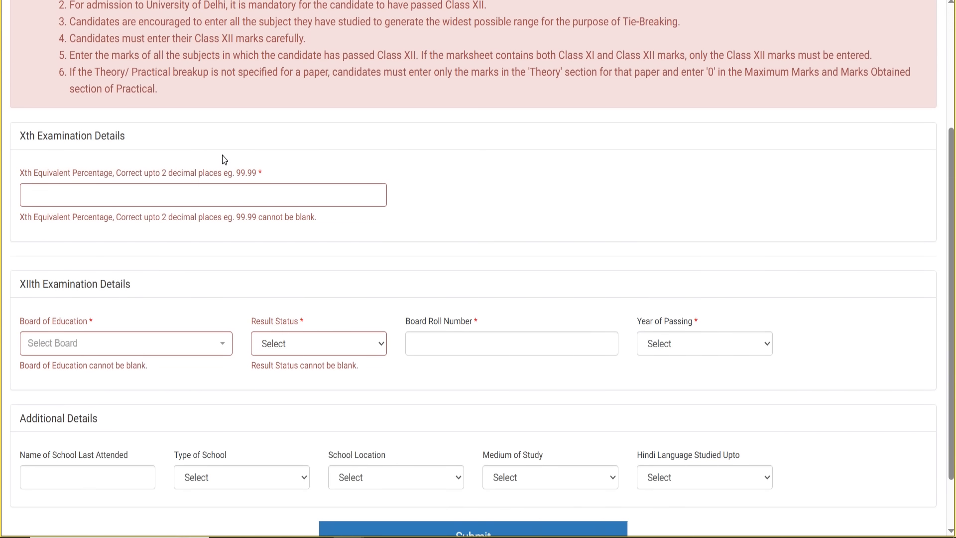
scroll(223, 160, "up", 2)
left_click_drag(70, 82, 311, 87)
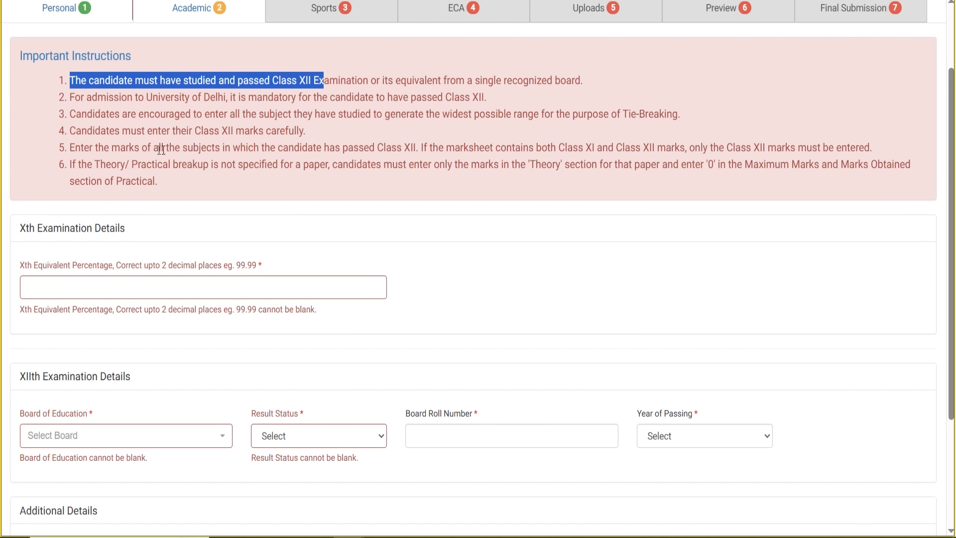
left_click_drag(76, 115, 686, 124)
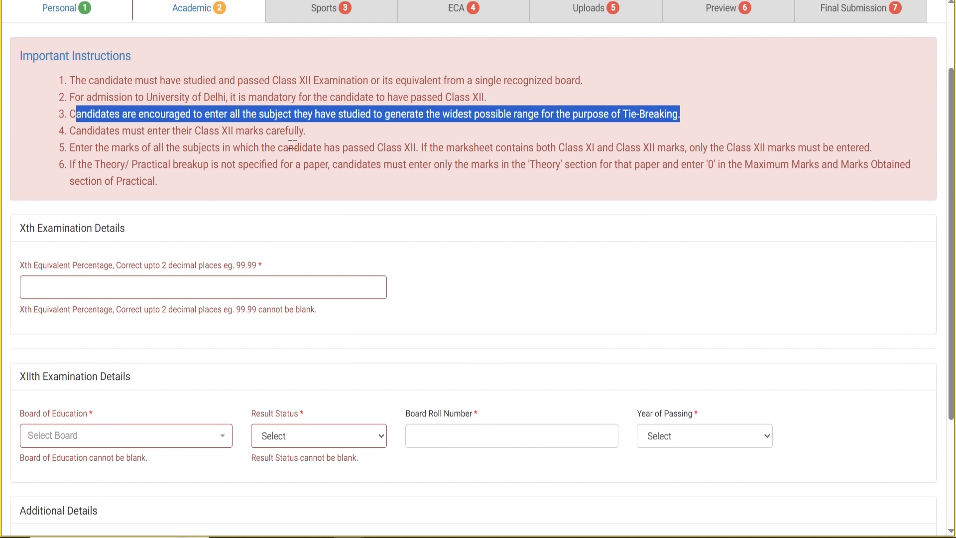
left_click(568, 264)
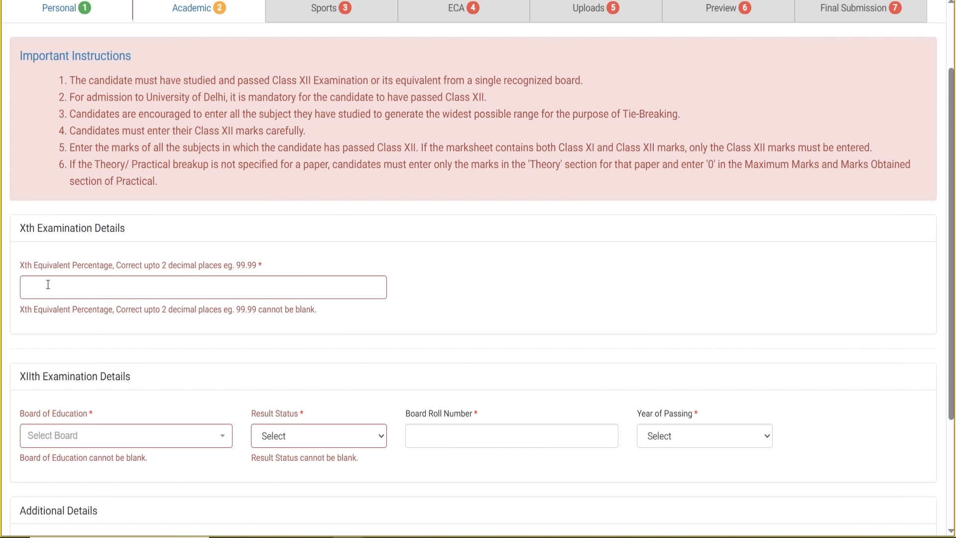
left_click_drag(26, 228, 147, 234)
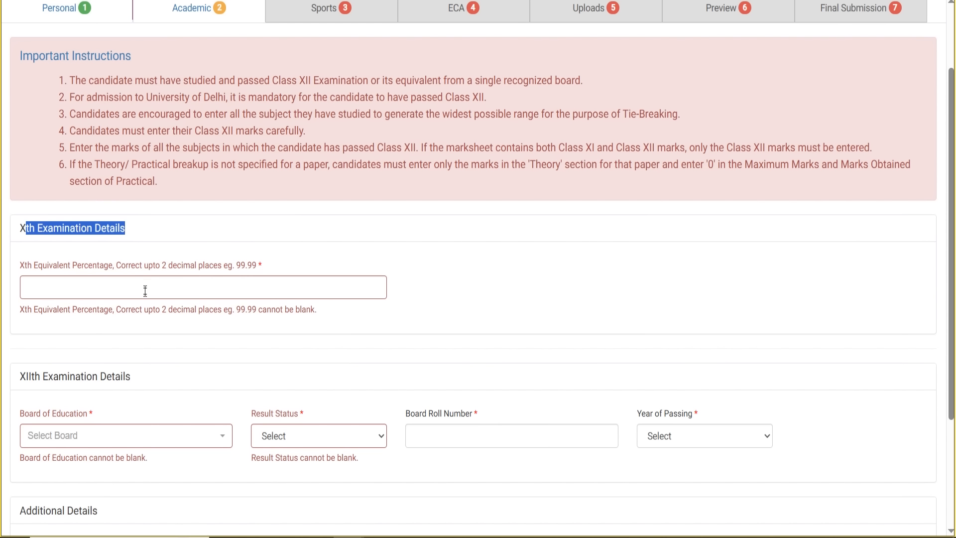
scroll(316, 213, "down", 3)
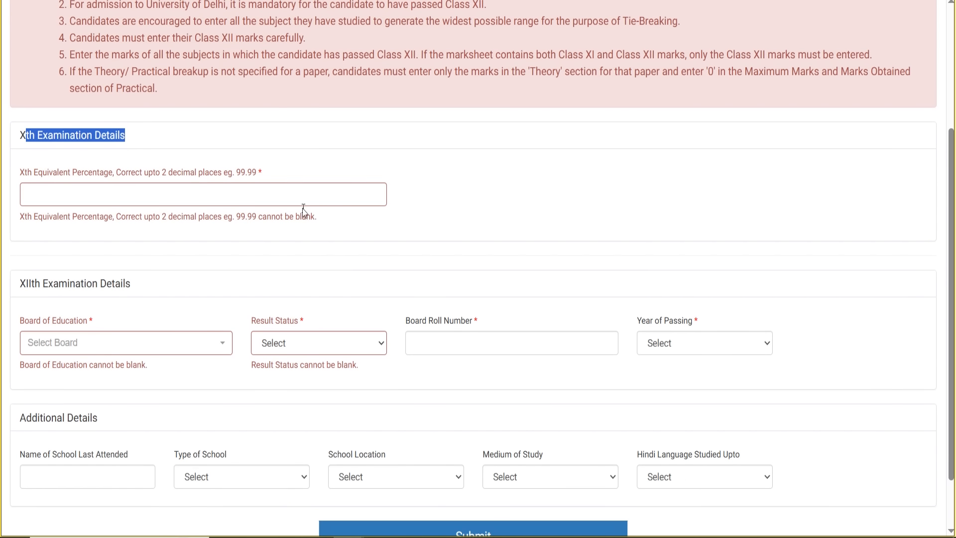
left_click_drag(19, 217, 137, 226)
- Set the XIIth Board of Education to CENTRAL BOARD OF SECONDARY EDUCATION(CBSE) and the Result Status to Passed
left_click(169, 274)
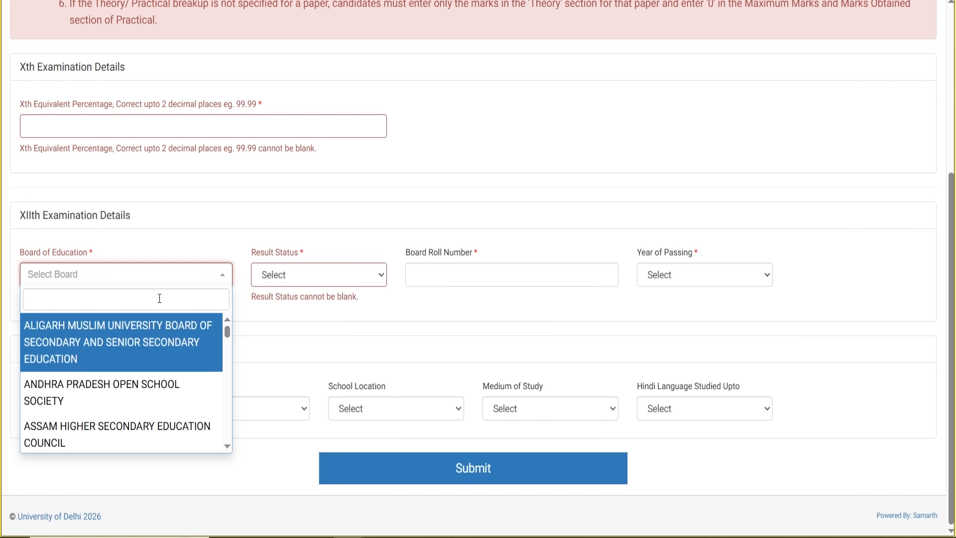
type("cb")
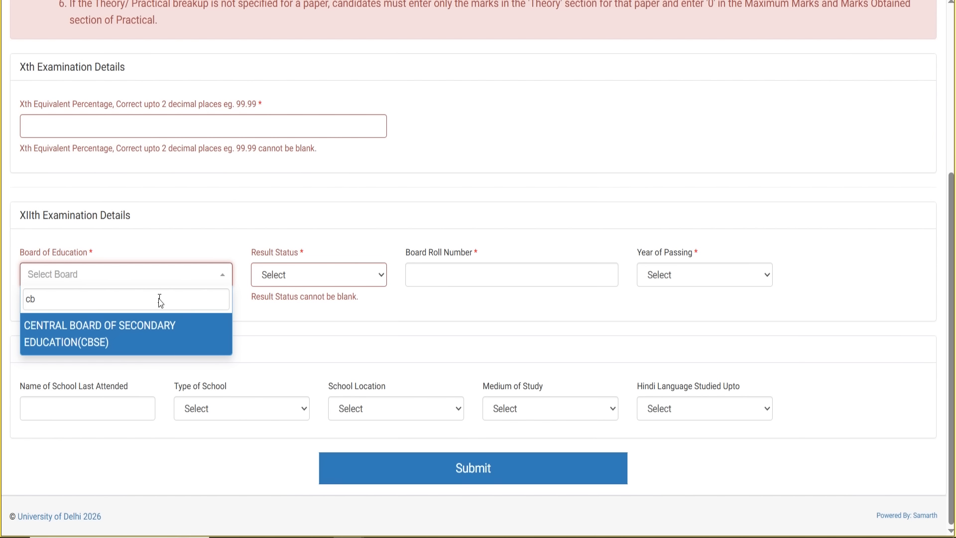
left_click(66, 341)
left_click(301, 275)
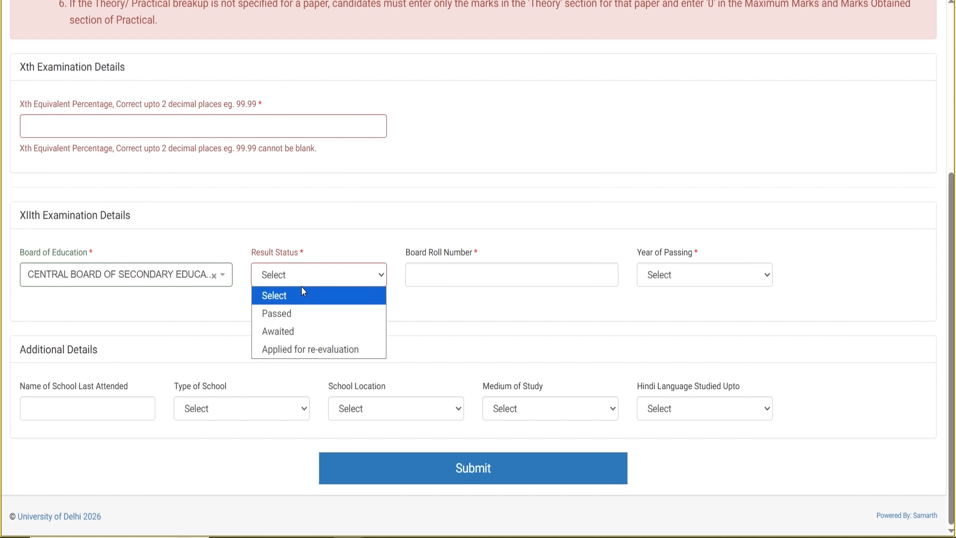
left_click(299, 313)
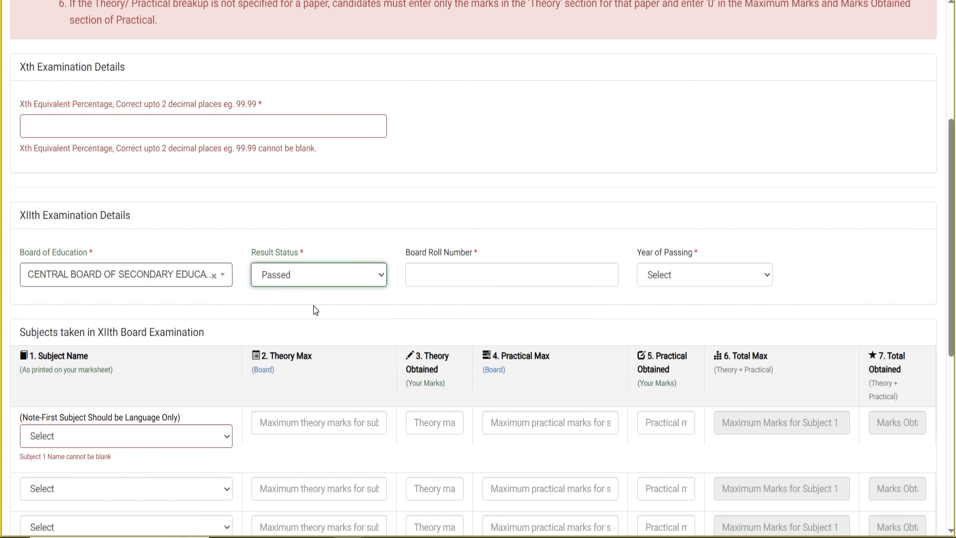
- Compare the subject marks table under the Passed, Awaited and Applied for re-evaluation result statuses, ending on Passed
scroll(173, 313, "down", 2)
scroll(79, 295, "down", 2)
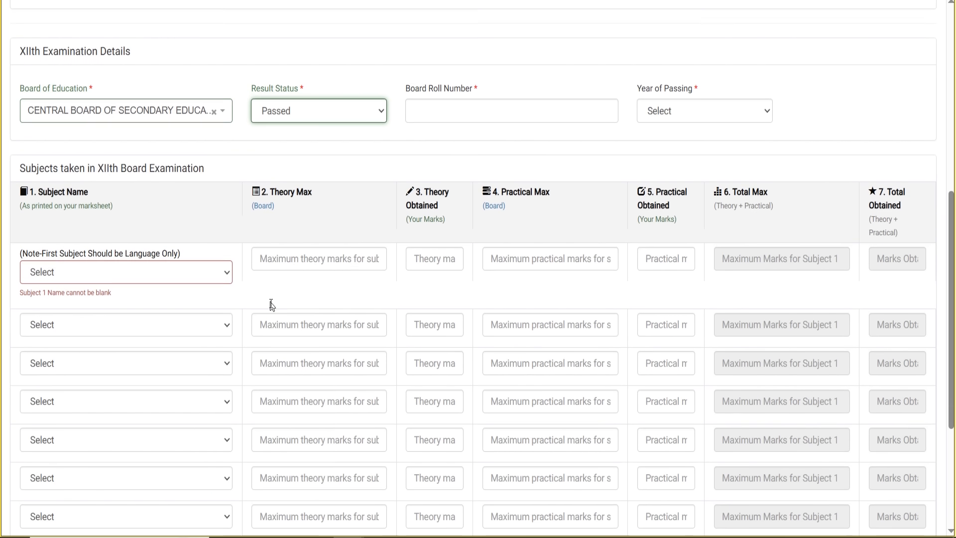
scroll(271, 303, "up", 2)
left_click(323, 183)
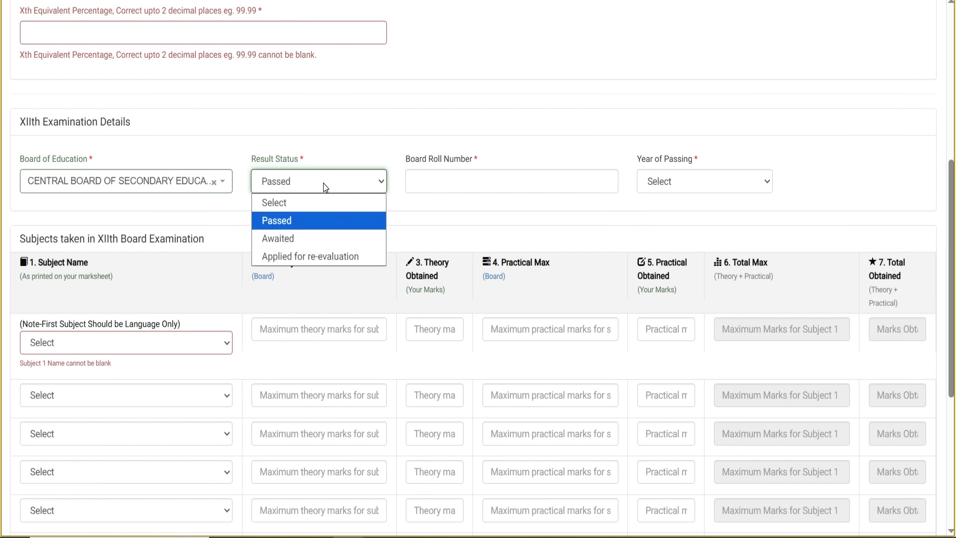
left_click(302, 234)
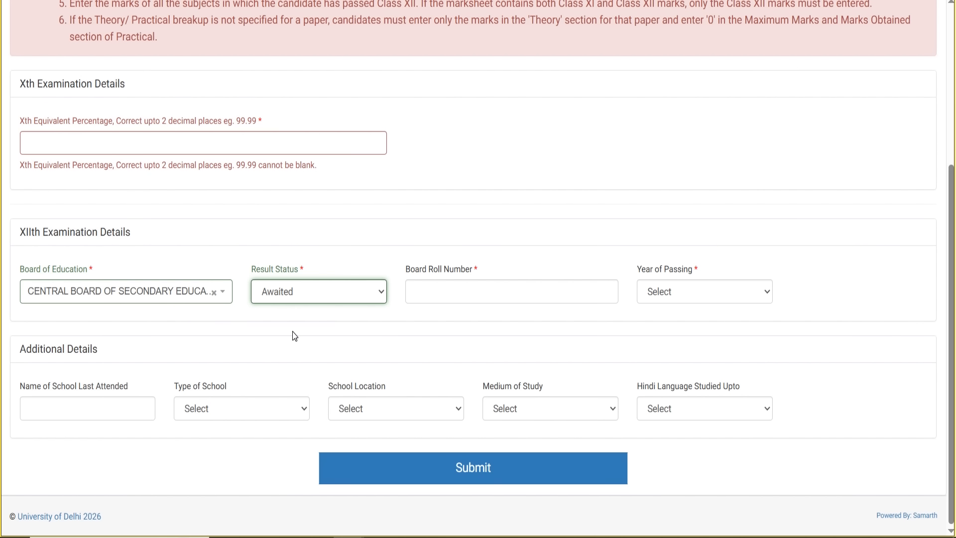
left_click(324, 294)
left_click(290, 366)
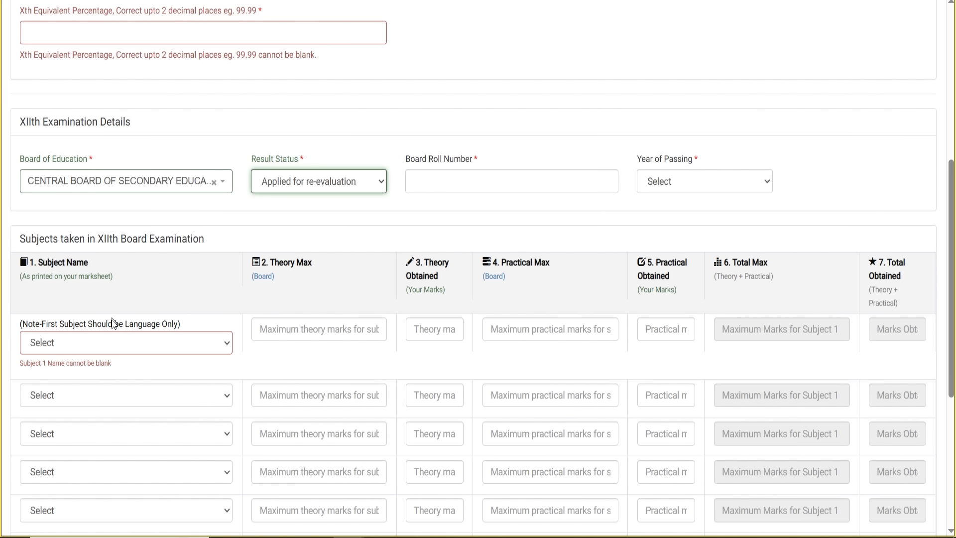
scroll(114, 324, "down", 2)
scroll(185, 331, "up", 2)
left_click(276, 185)
left_click(283, 222)
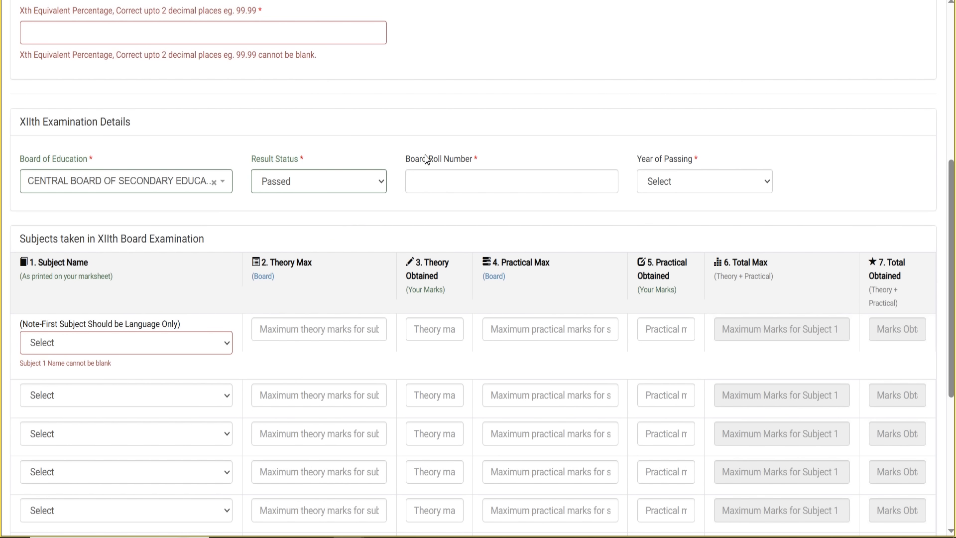
- Examine the Board Roll Number and Year of Passing fields and the Result Status options, keeping the chosen status
left_click_drag(405, 159, 480, 158)
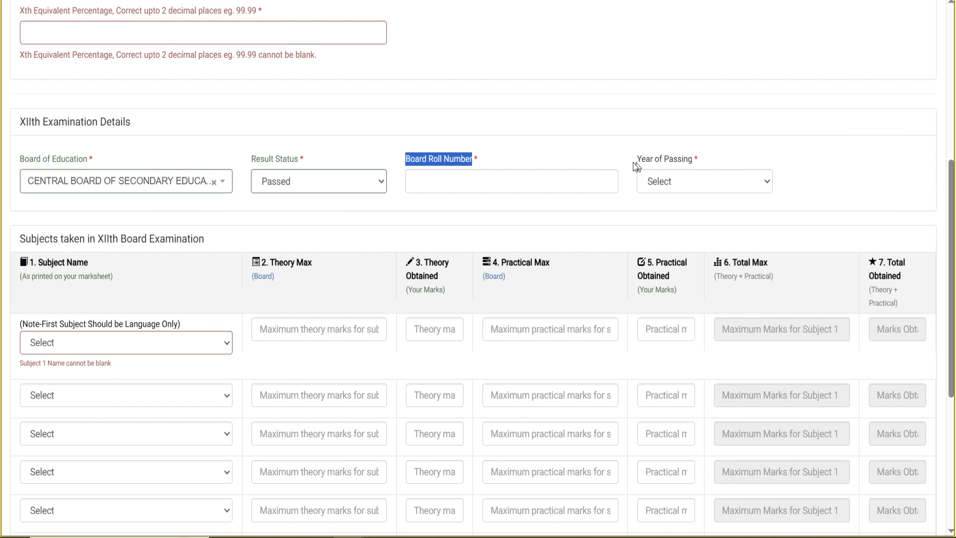
left_click_drag(635, 160, 694, 160)
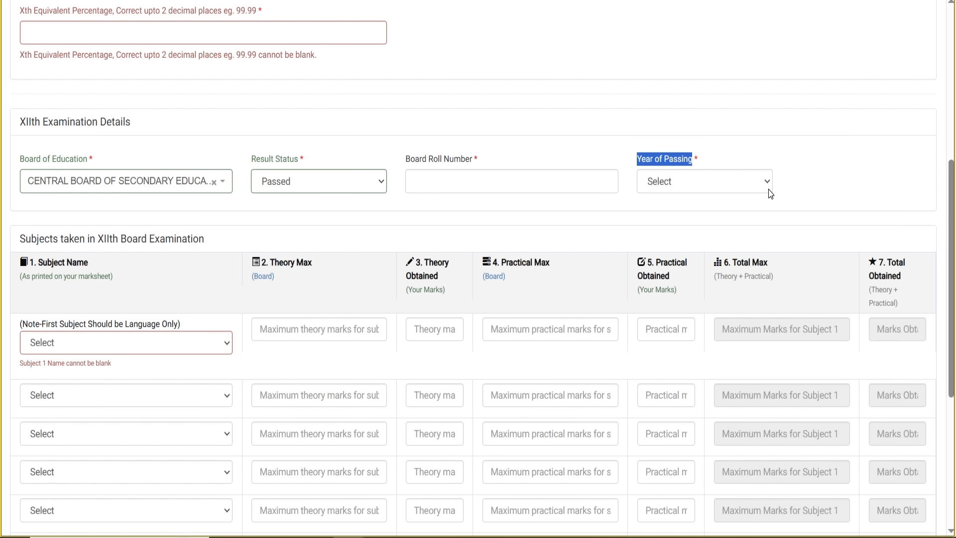
scroll(346, 242, "down", 2)
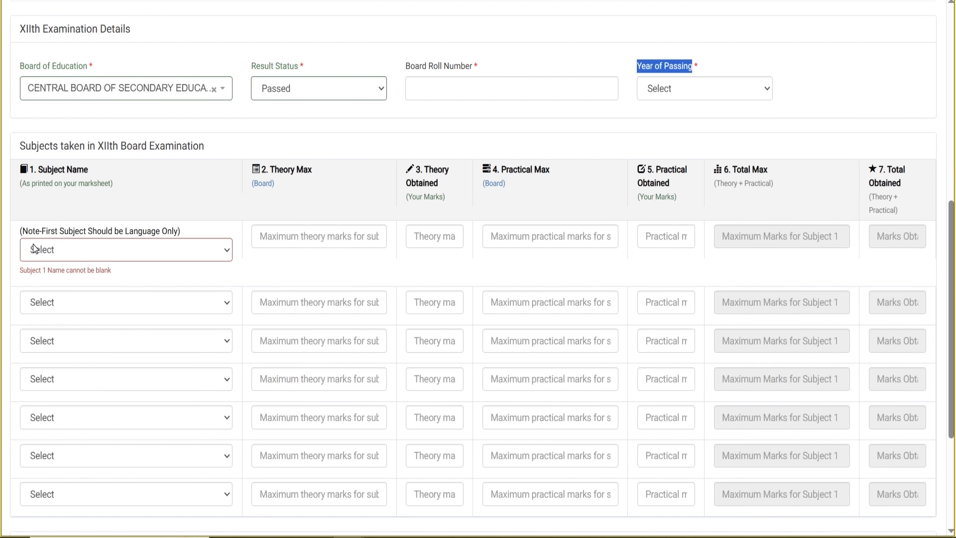
left_click(272, 96)
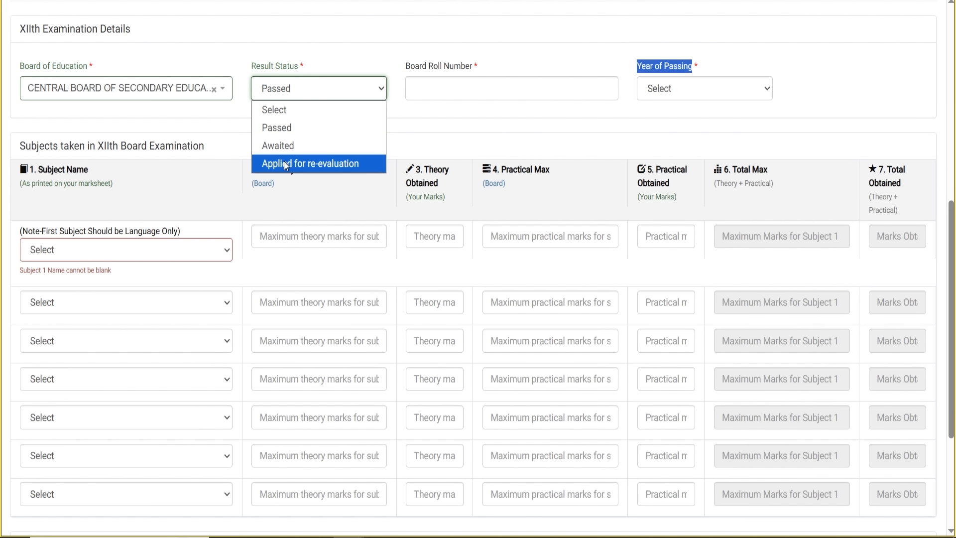
left_click(439, 124)
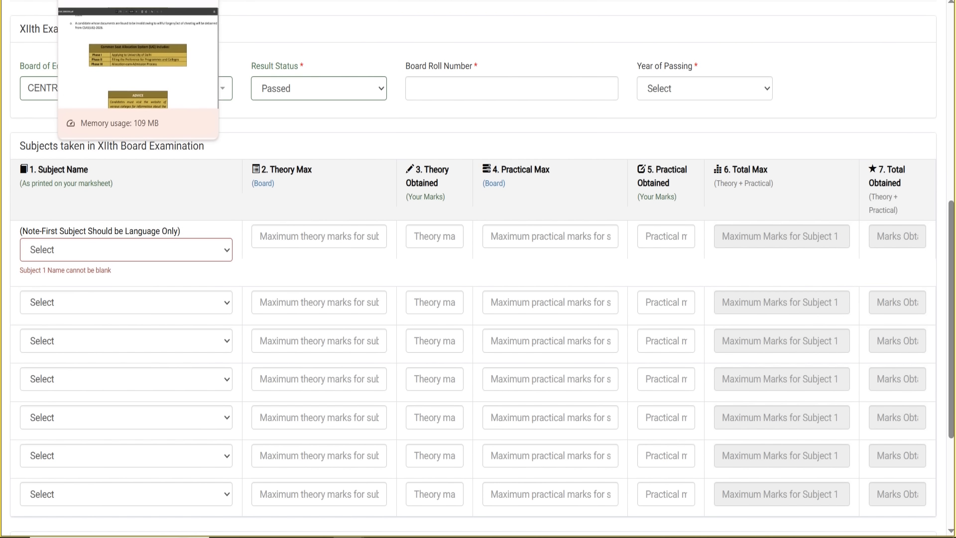
- Switch to UG-CSAS_26062026.pdf, search for "mid-entry" and examine the provision and fee text in Chapter 11
left_click(114, 0)
key("ctrl+f")
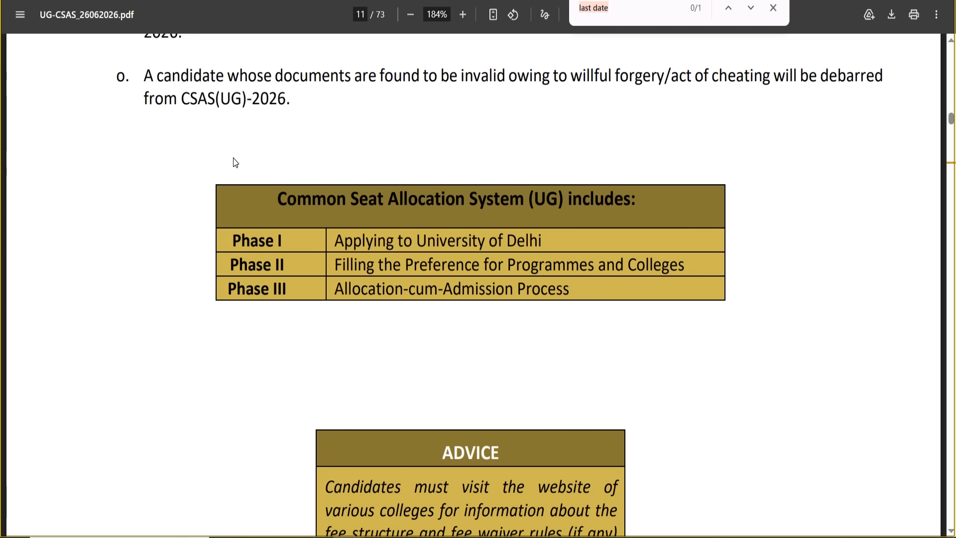
type("mid")
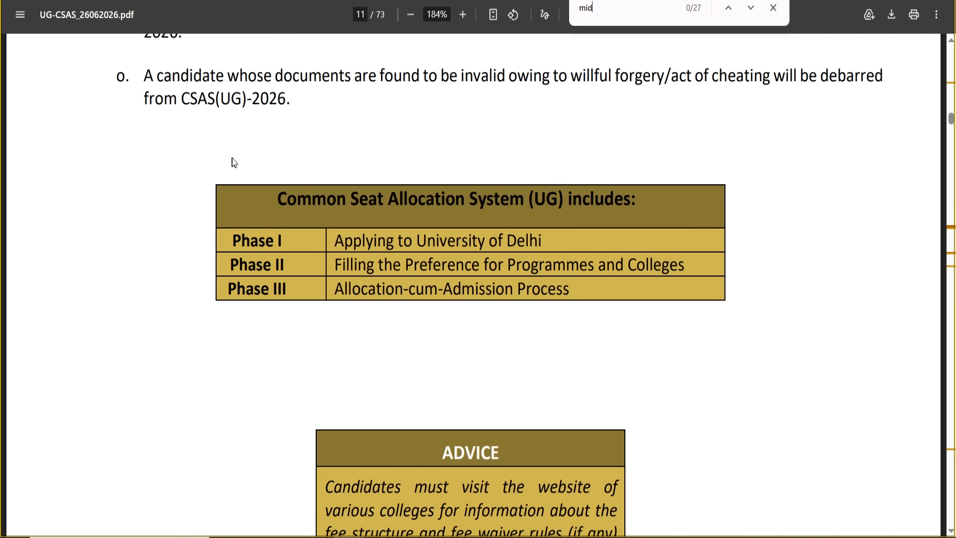
key("Return")
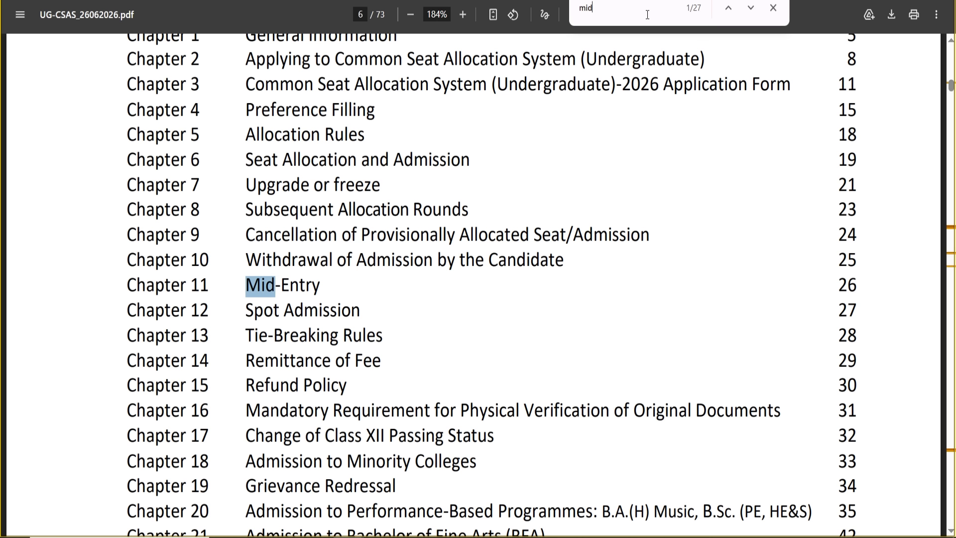
type("-entru")
key("BackSpace")
type("y")
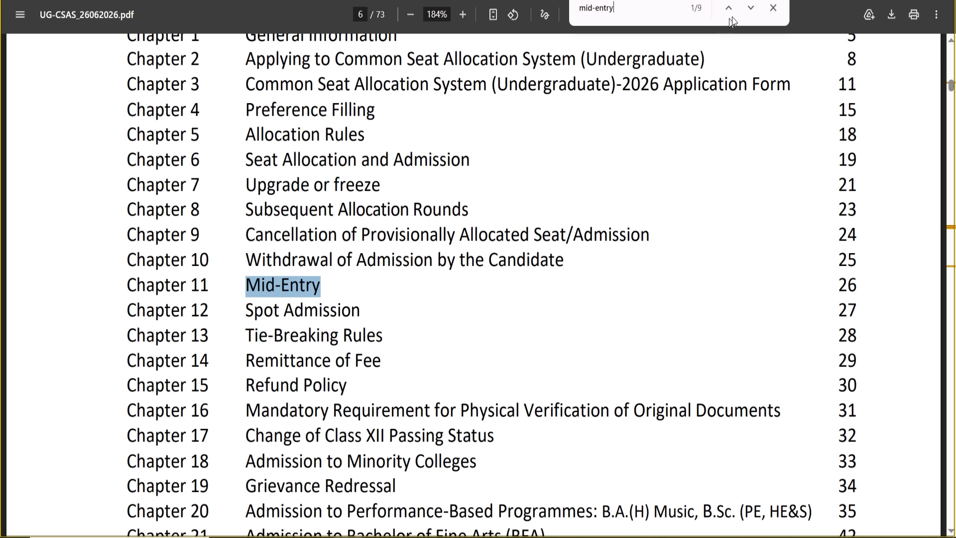
left_click(751, 8)
scroll(335, 223, "down", 2)
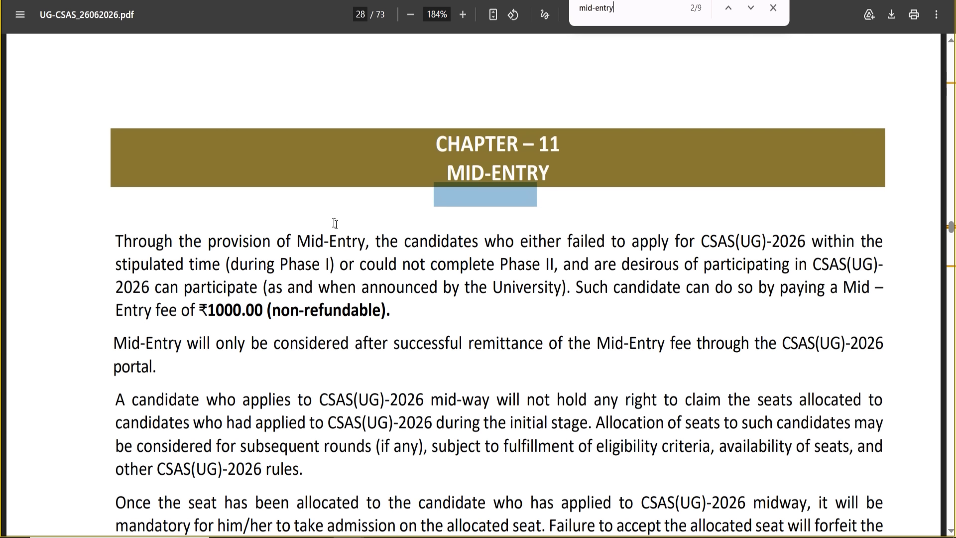
left_click_drag(157, 251, 309, 288)
left_click_drag(199, 315, 416, 315)
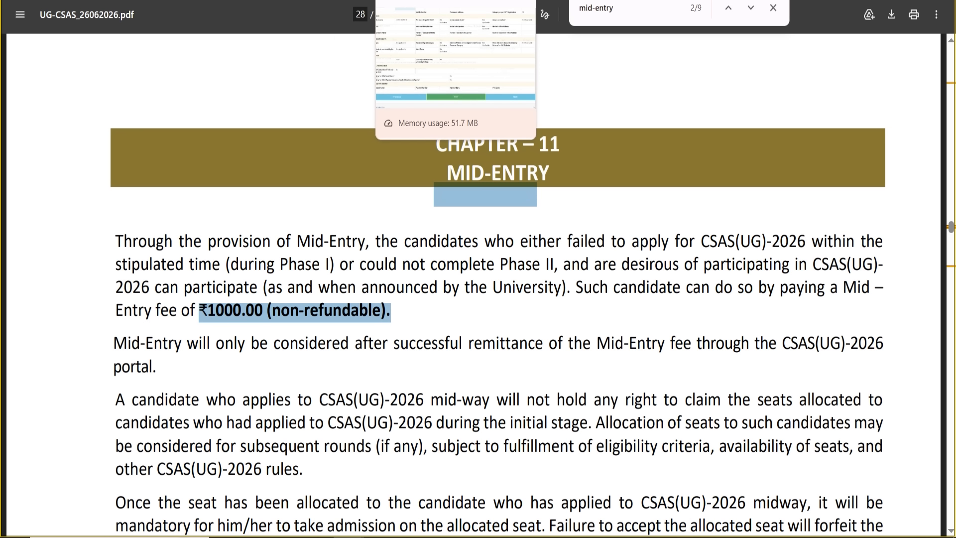
- Return to the application form and examine the language options for the first XIIth subject without choosing one
left_click(438, 1)
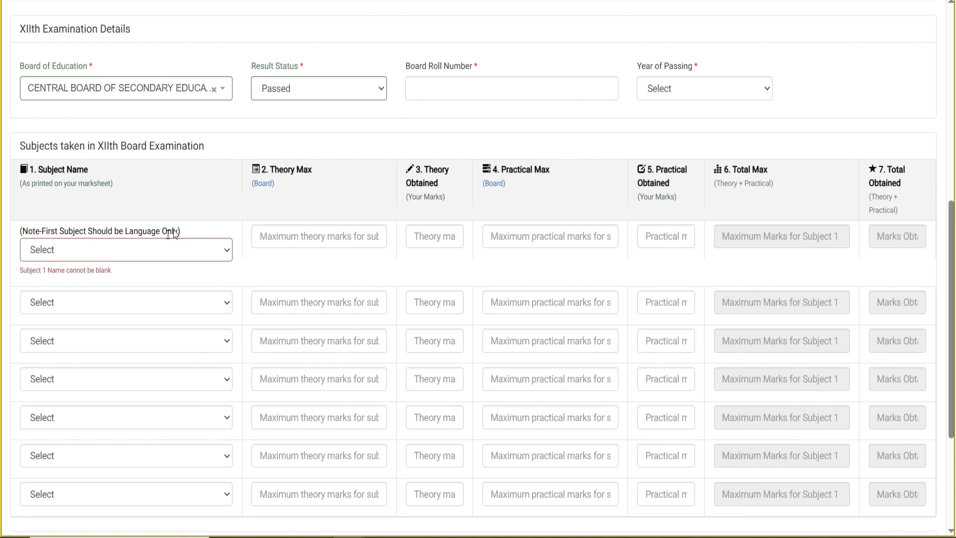
left_click(128, 250)
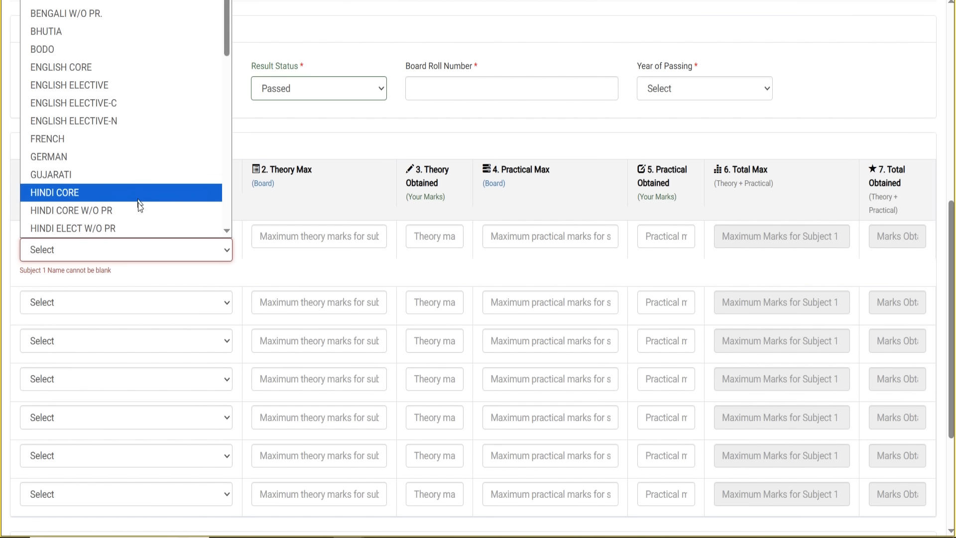
left_click(279, 141)
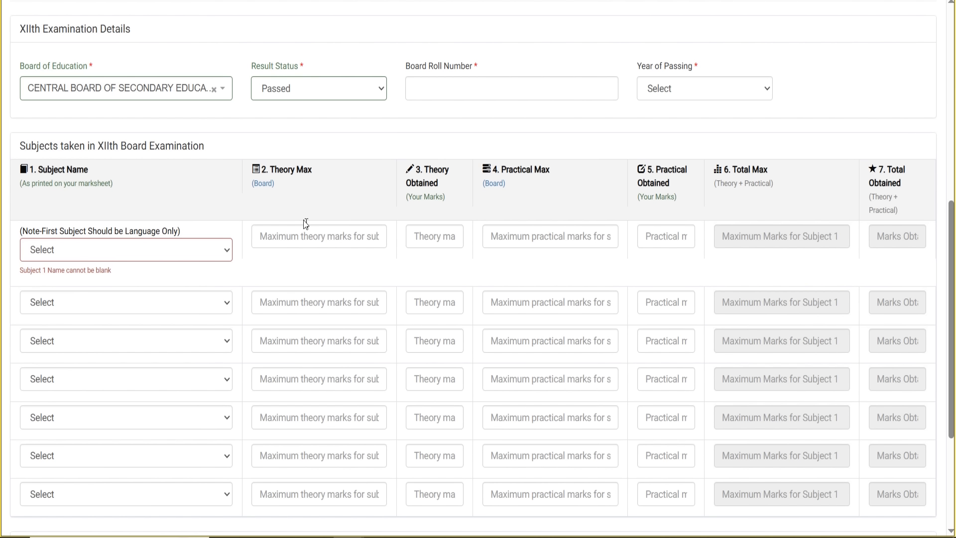
- Set the first XIIth subject to HINDI CORE with 100 maximum theory marks and 68 theory marks obtained
left_click_drag(270, 175, 303, 171)
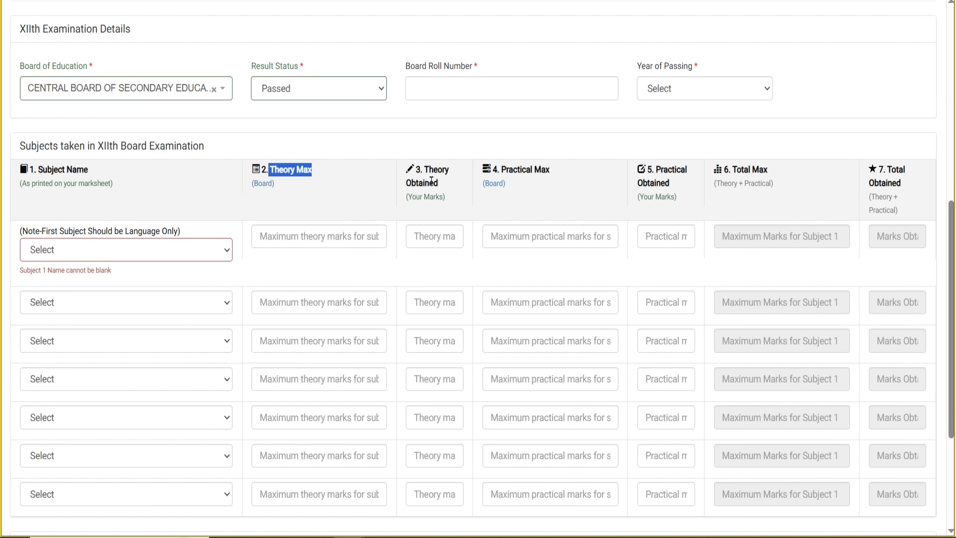
left_click_drag(423, 169, 563, 175)
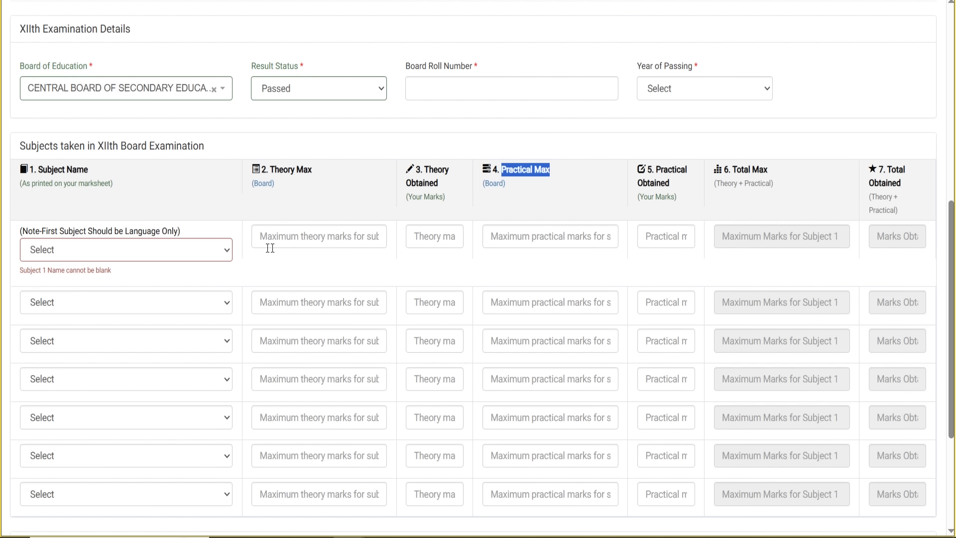
left_click(154, 258)
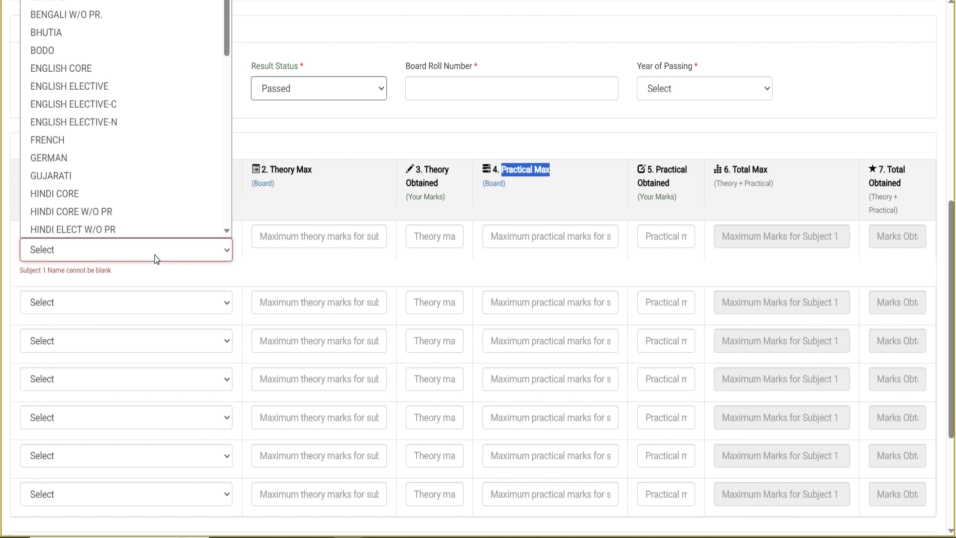
left_click(102, 192)
left_click(323, 230)
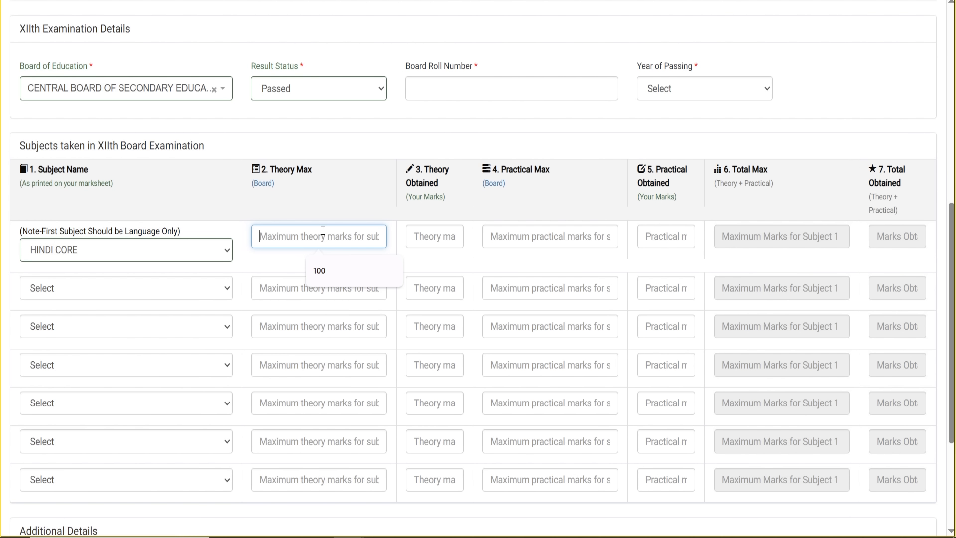
left_click(331, 257)
left_click(443, 239)
left_click(493, 270)
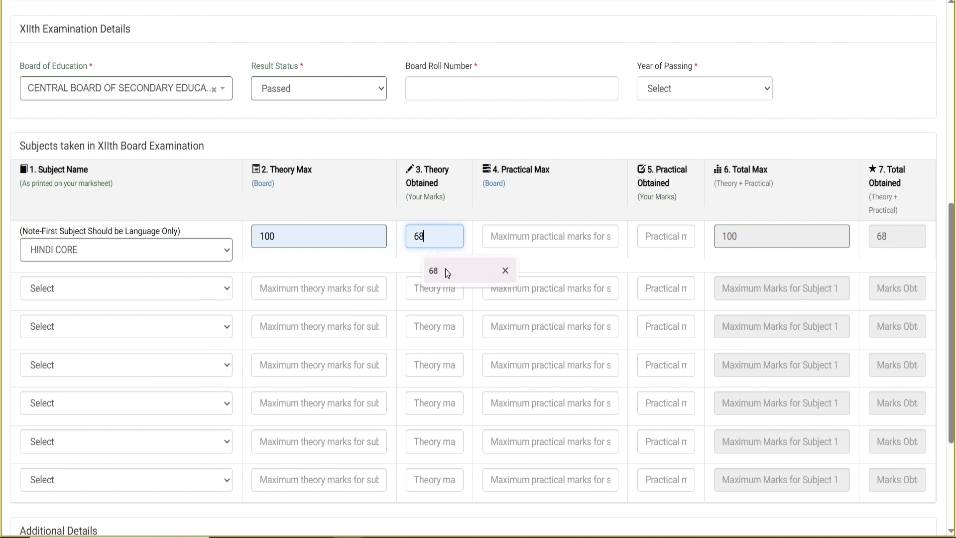
- Enter 0 for both the maximum and obtained practical marks of HINDI CORE and check its totals
left_click(517, 238)
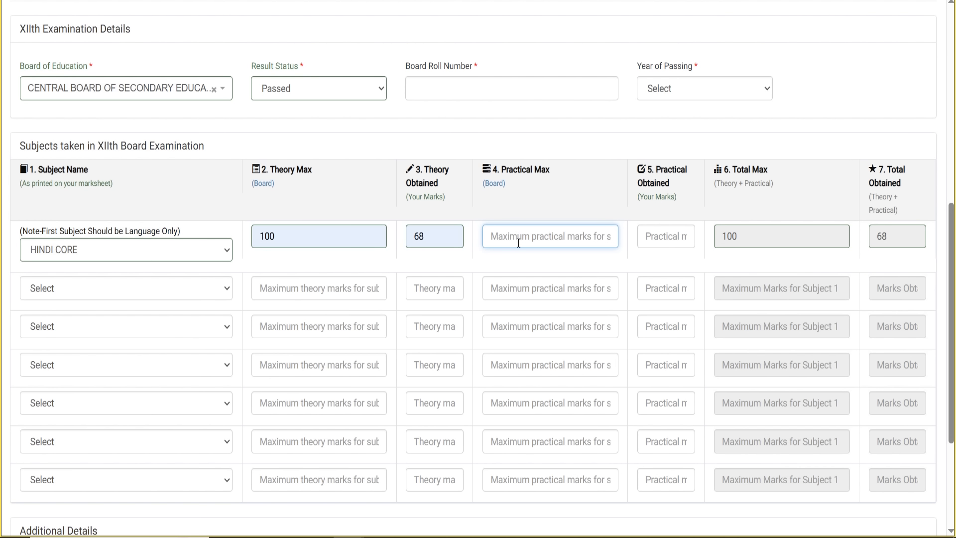
type("0")
left_click(650, 237)
type("0")
left_click(765, 257)
left_click_drag(889, 240, 877, 241)
left_click(879, 258)
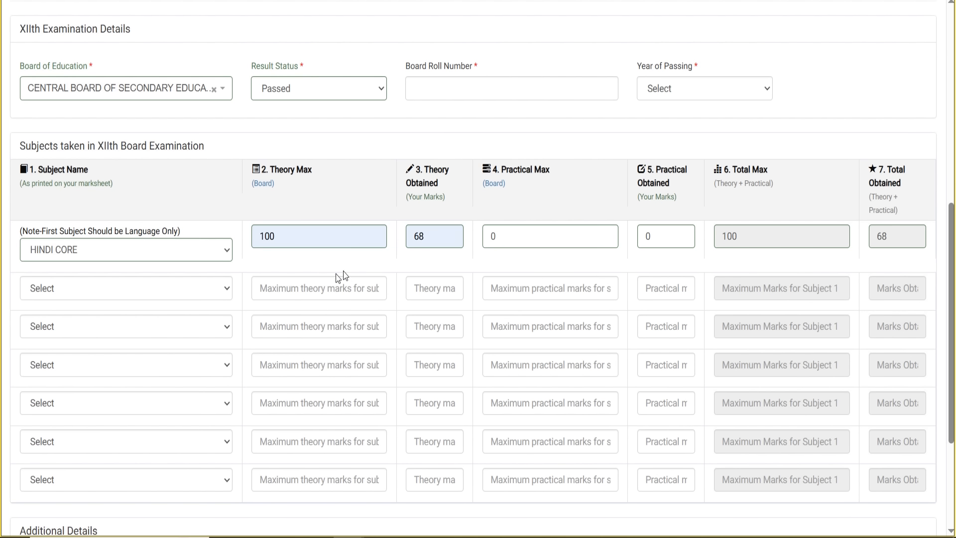
- Choose CHEMISTRY as the second XIIth subject
left_click(165, 293)
scroll(142, 200, "down", 3)
scroll(140, 200, "down", 8)
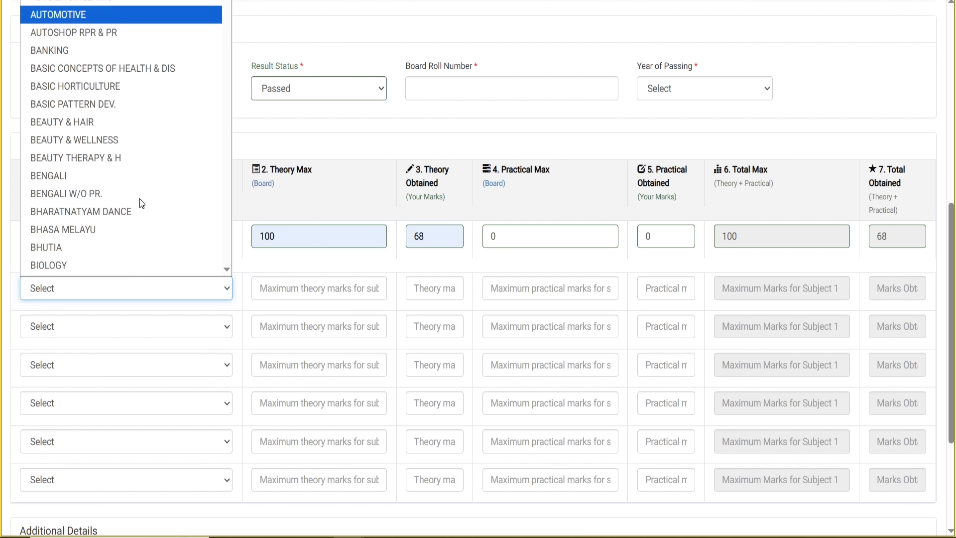
scroll(97, 223, "down", 3)
scroll(112, 199, "up", 6)
scroll(81, 225, "down", 4)
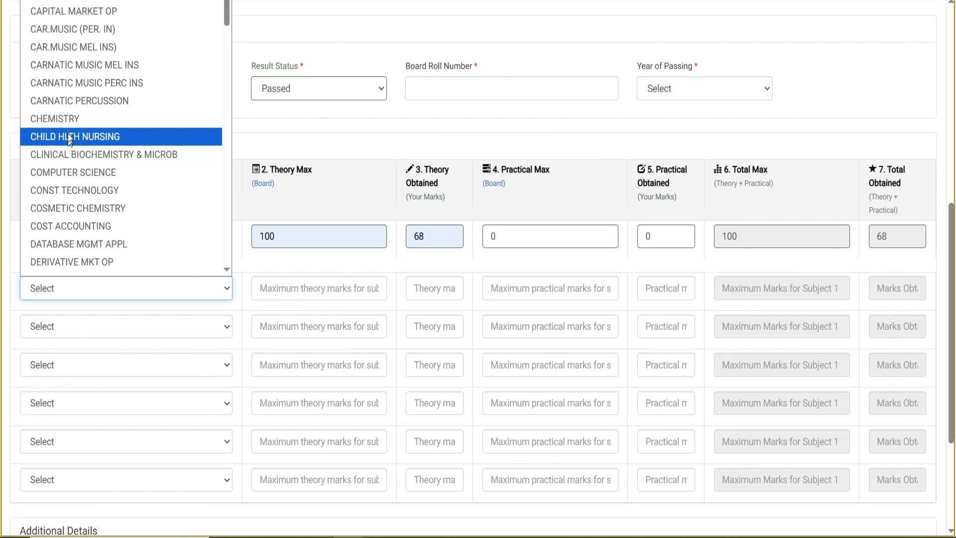
left_click(70, 119)
- Enter 70 maximum theory marks and 55 theory marks obtained for CHEMISTRY
left_click(303, 287)
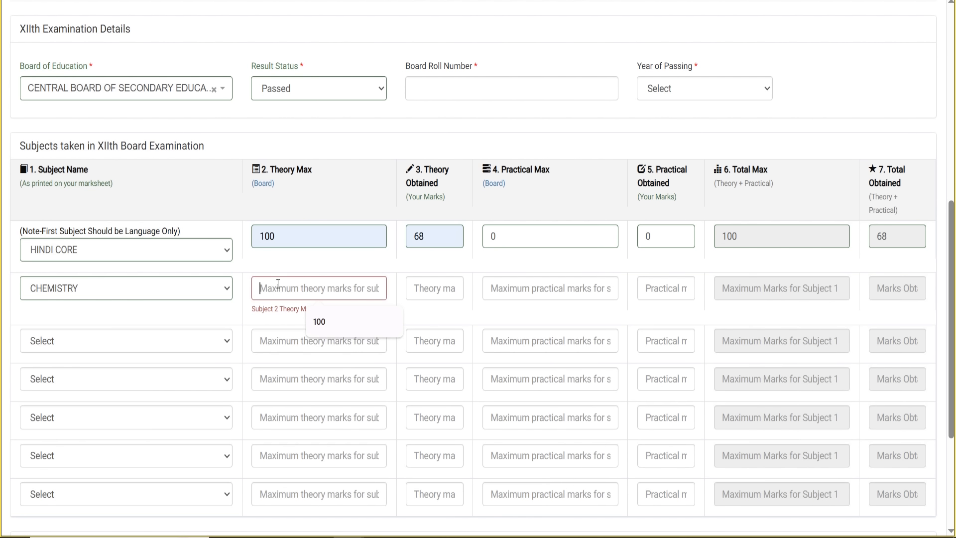
type("7")
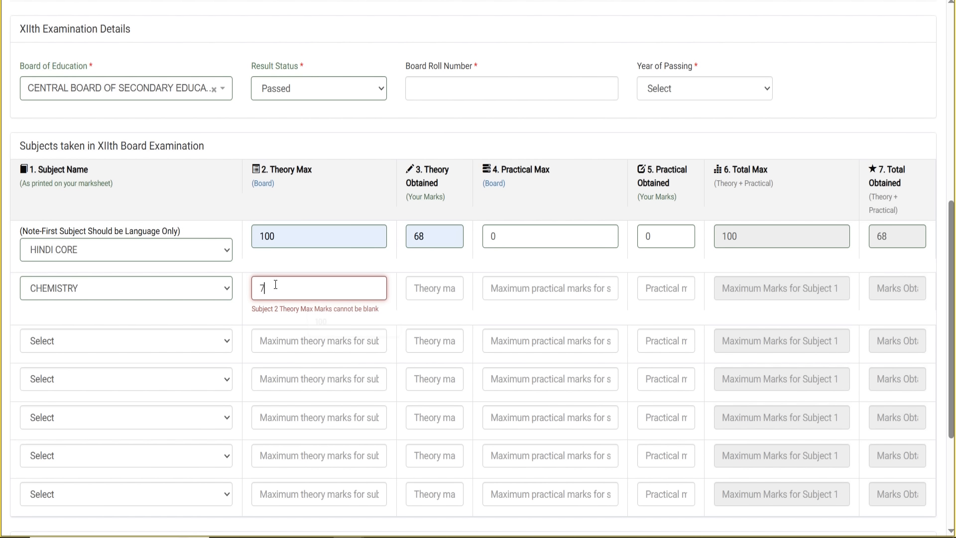
type("0")
left_click(422, 287)
type("55")
left_click(494, 262)
- Enter 30 maximum practical marks and 29 practical marks obtained for CHEMISTRY, and check the total obtained
left_click(511, 292)
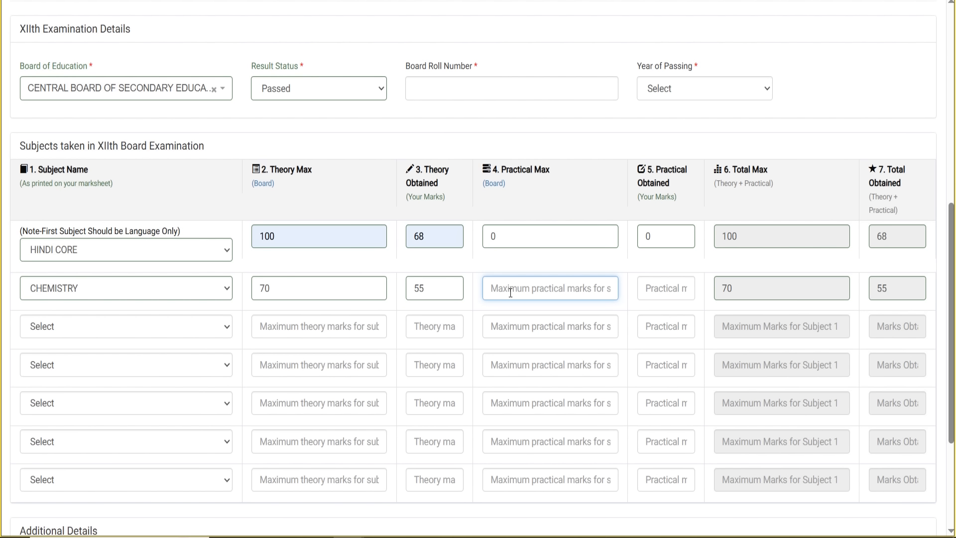
type("30")
left_click(678, 288)
type("29")
left_click(653, 264)
left_click_drag(904, 285, 883, 287)
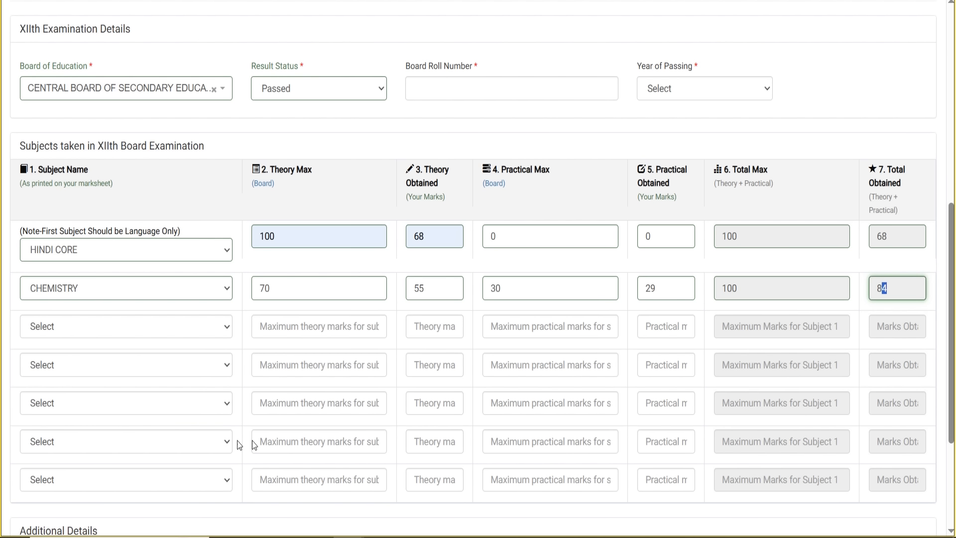
- Examine the Additional Details fields, including Type of School and the School Location options, without choosing any
scroll(380, 523, "down", 4)
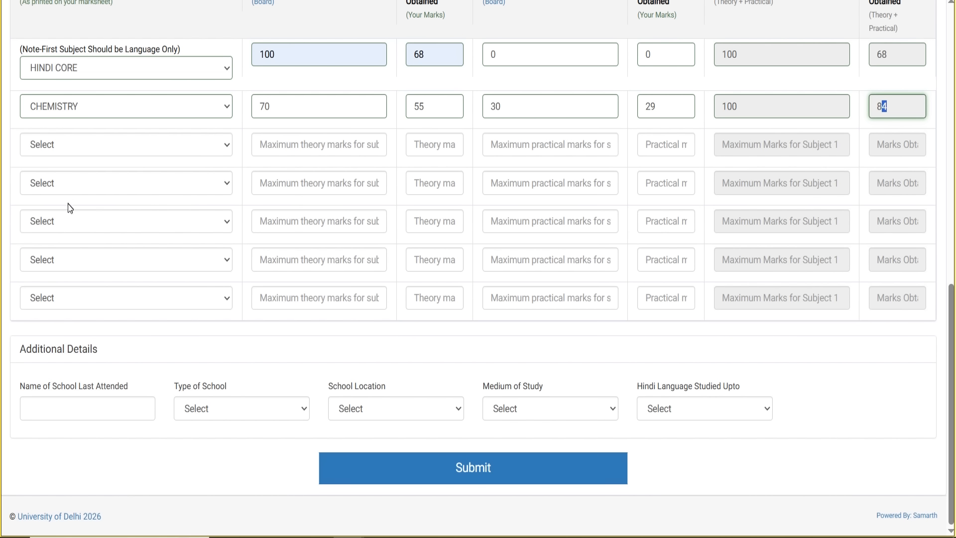
left_click_drag(19, 348, 113, 354)
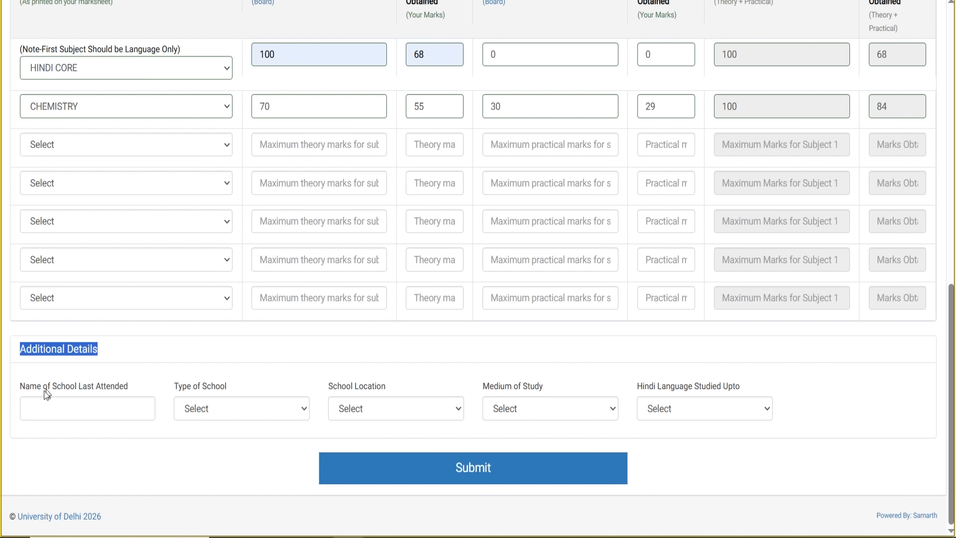
left_click_drag(14, 390, 243, 389)
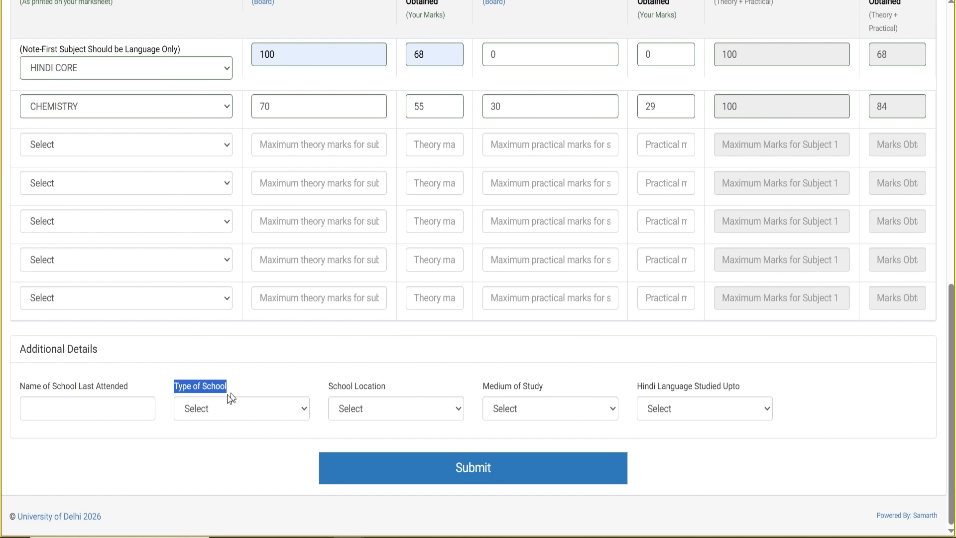
left_click(222, 416)
left_click(304, 364)
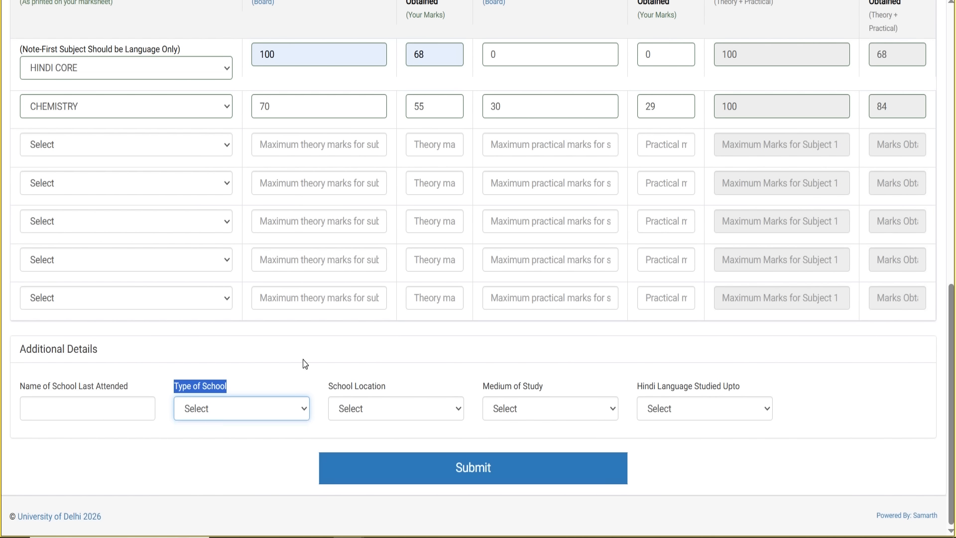
left_click_drag(327, 387, 382, 389)
left_click(407, 408)
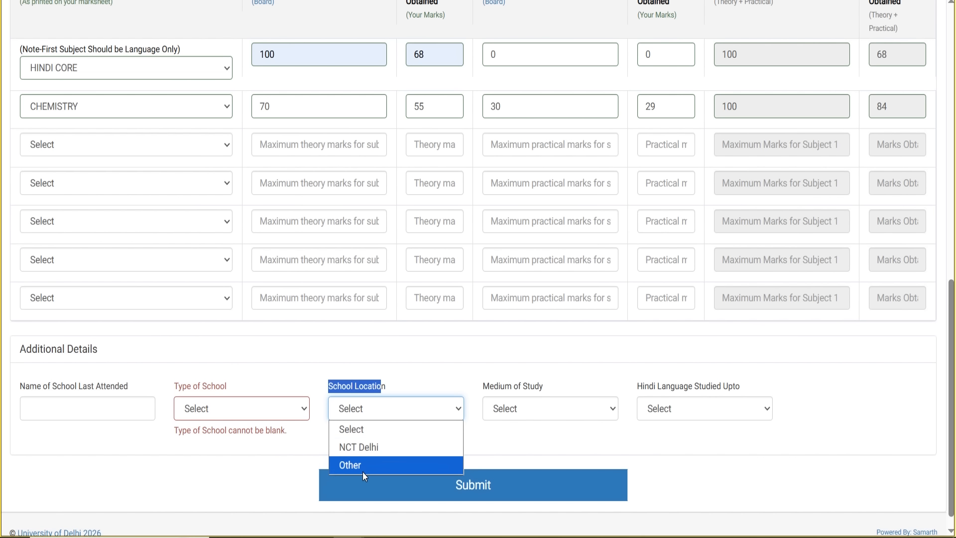
left_click(429, 367)
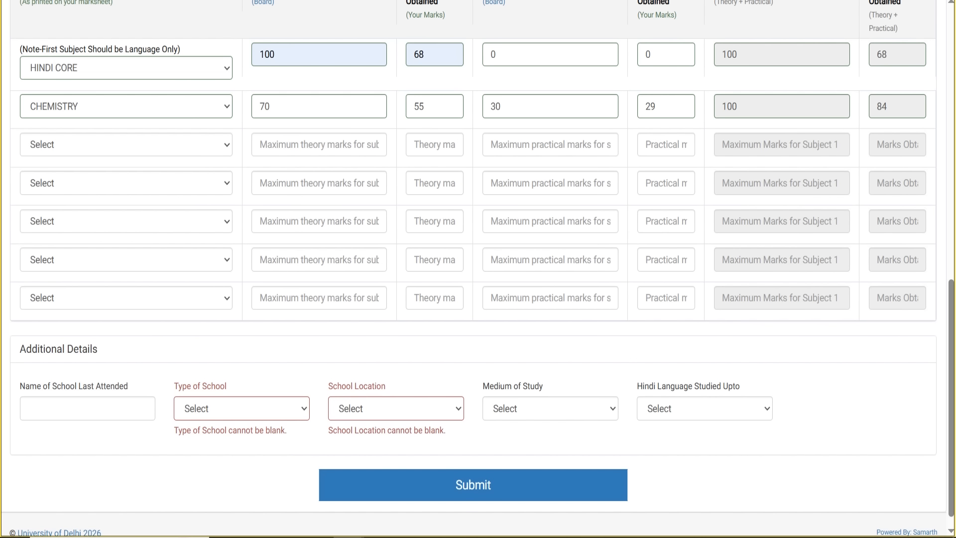
- Submit the academic details, review the marks summary and continue to the Sports section
left_click(473, 485)
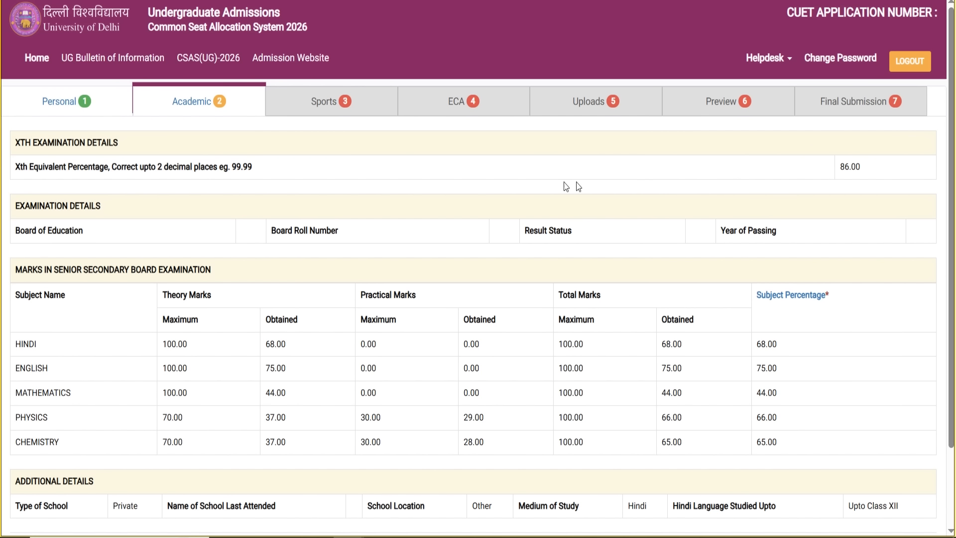
scroll(482, 181, "down", 2)
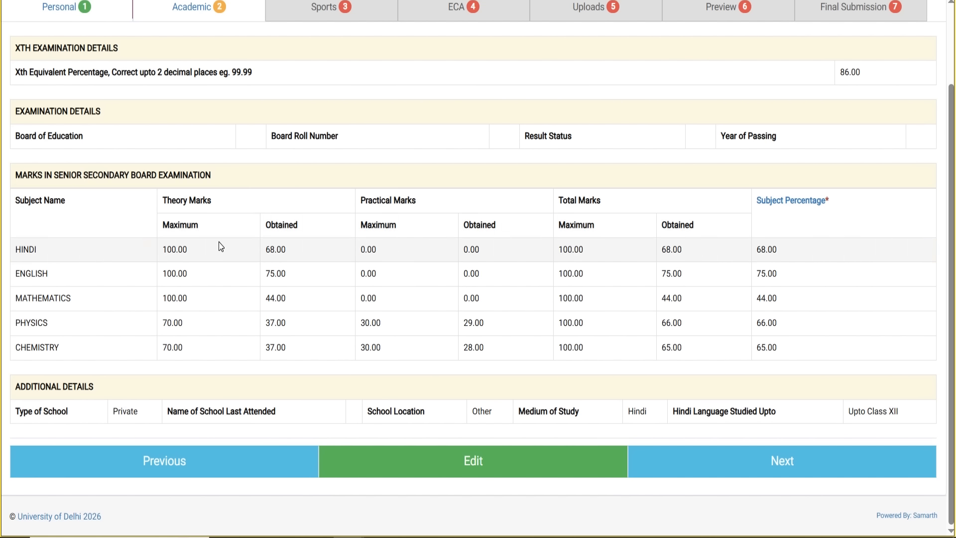
left_click(789, 471)
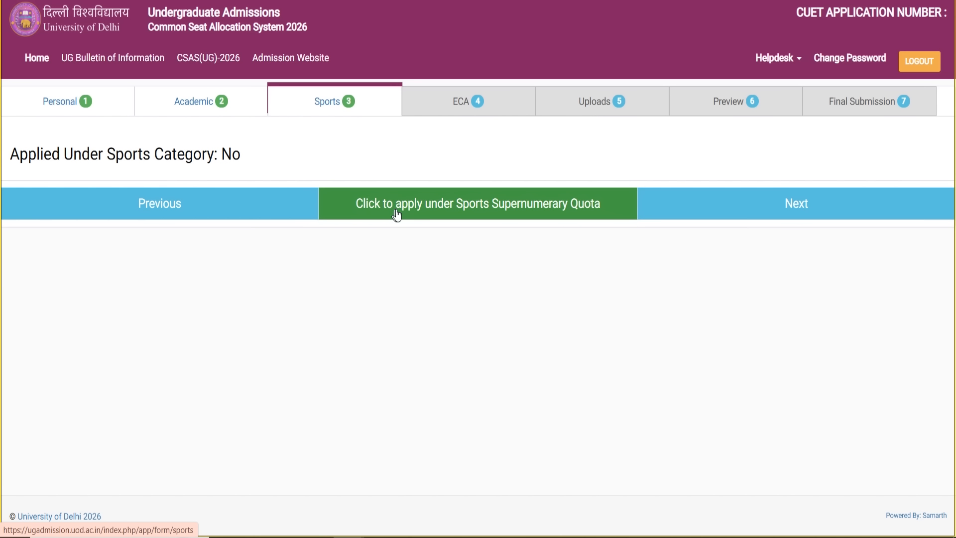
- Open the Sports Supernumerary Quota application and examine the note on the accepted issue dates of sports certificates
left_click(557, 206)
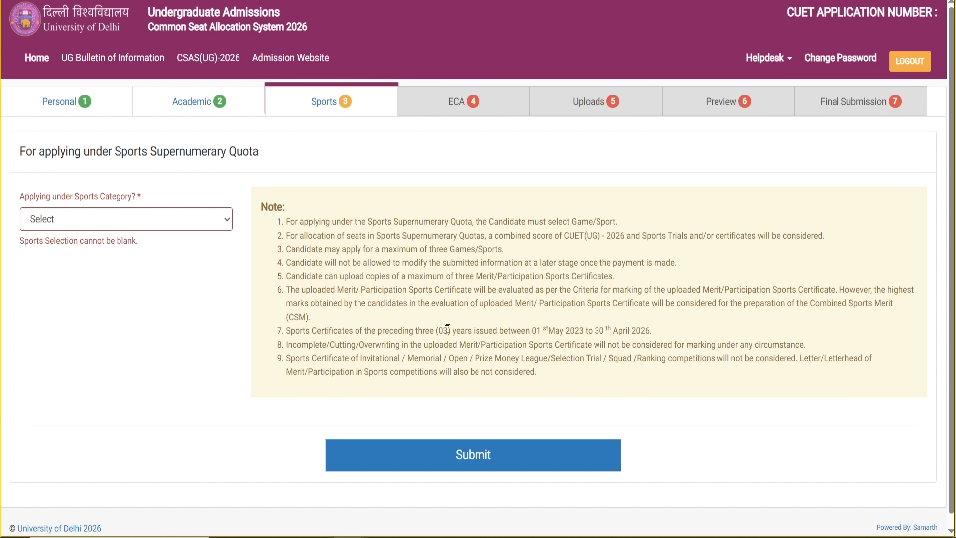
left_click_drag(530, 328, 650, 334)
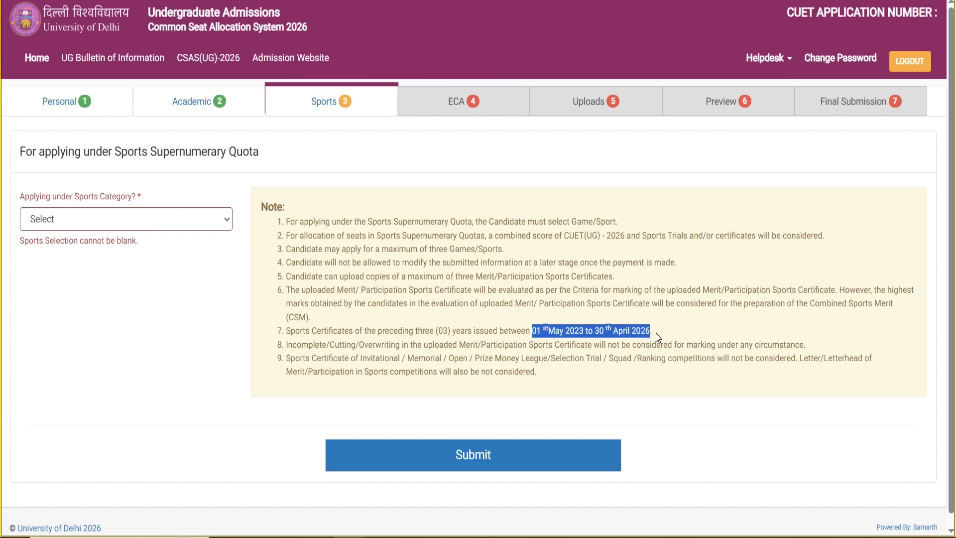
left_click_drag(658, 337, 279, 331)
- Answer No to applying under the Sports Category
left_click(139, 222)
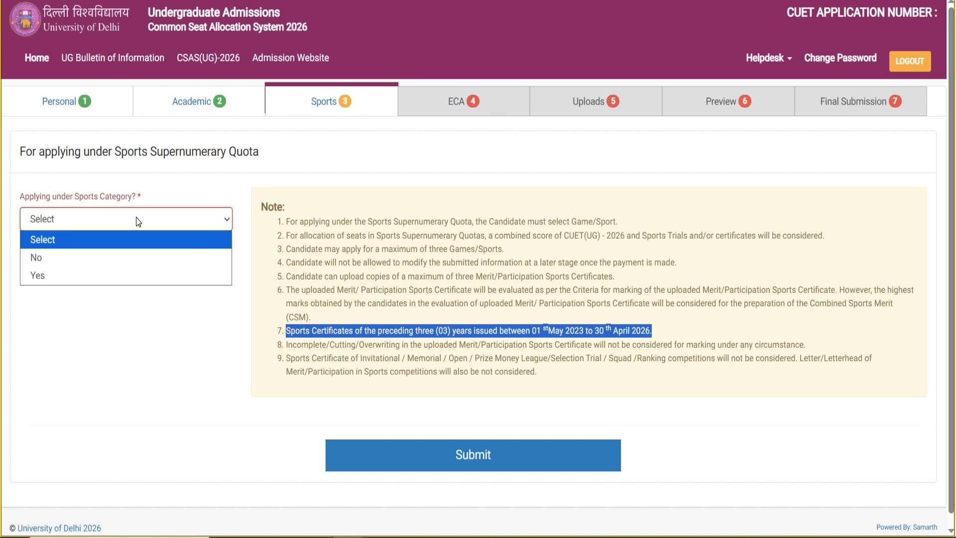
left_click(27, 258)
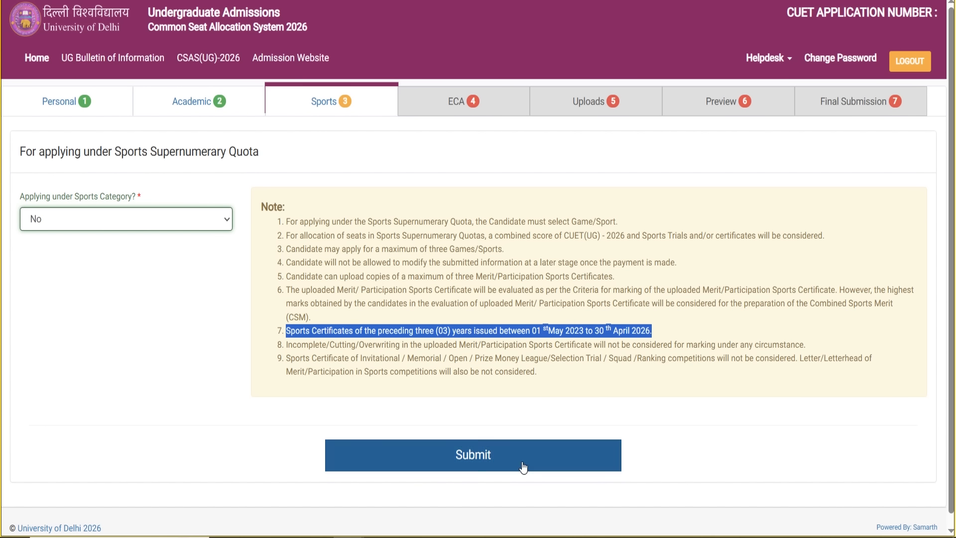
key("F11")
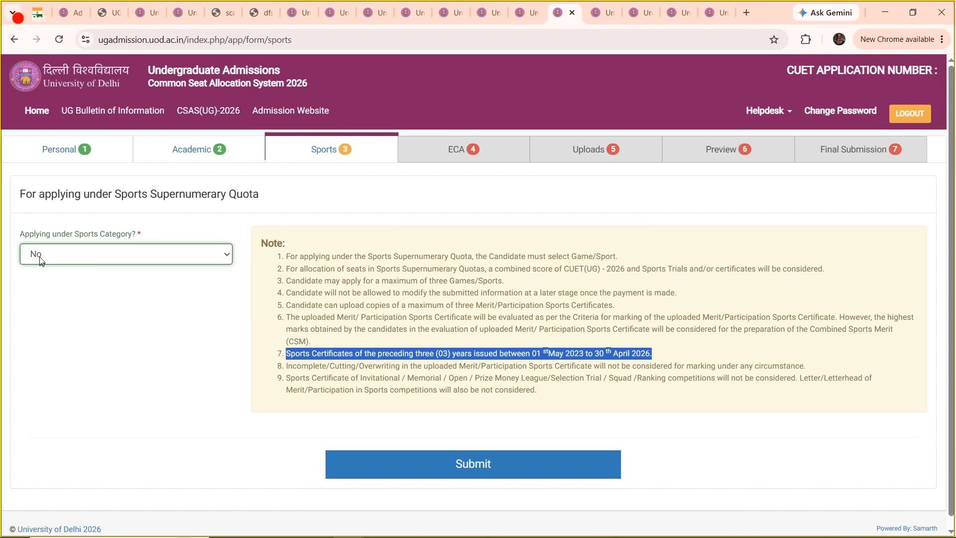
- Answer Yes to applying under the Sports Category and choose Cricket as the game
left_click(41, 259)
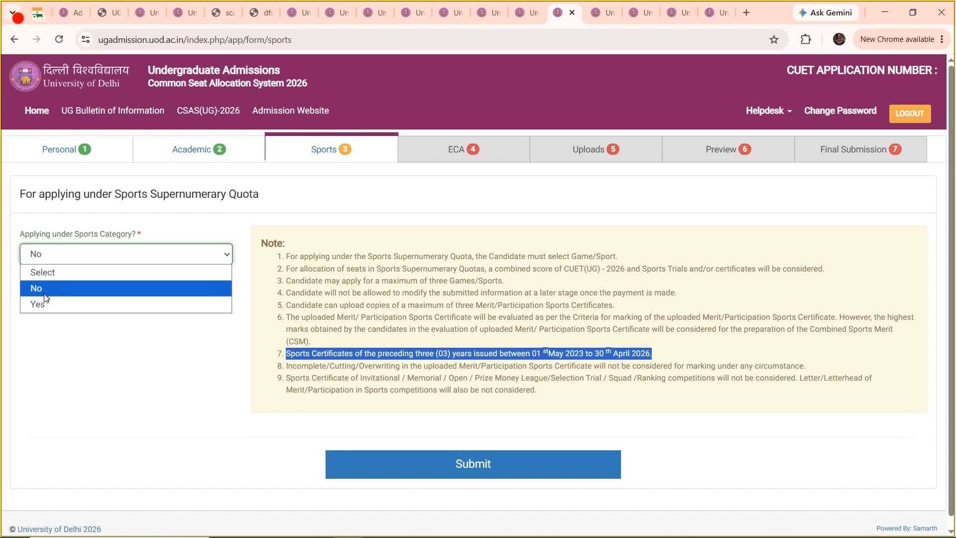
left_click(40, 304)
left_click(85, 303)
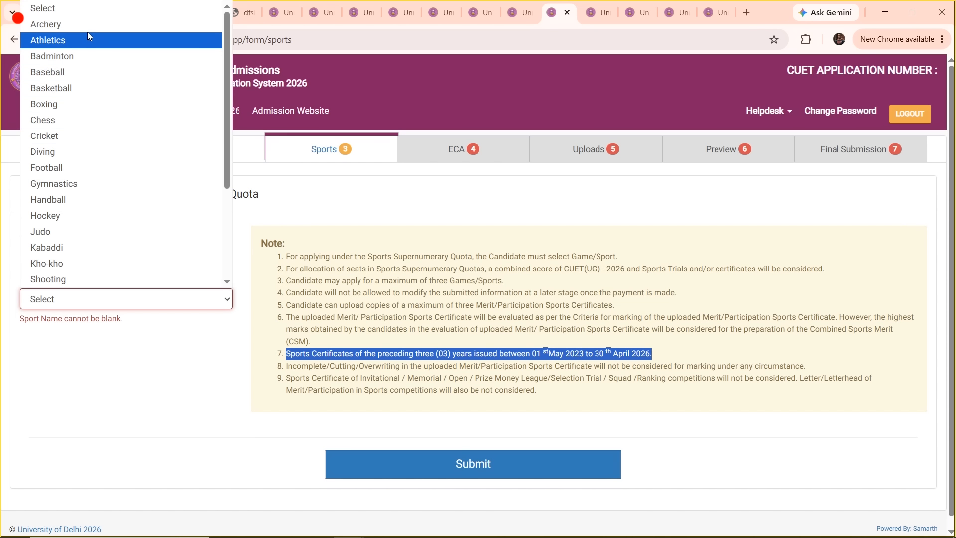
scroll(64, 234, "down", 3)
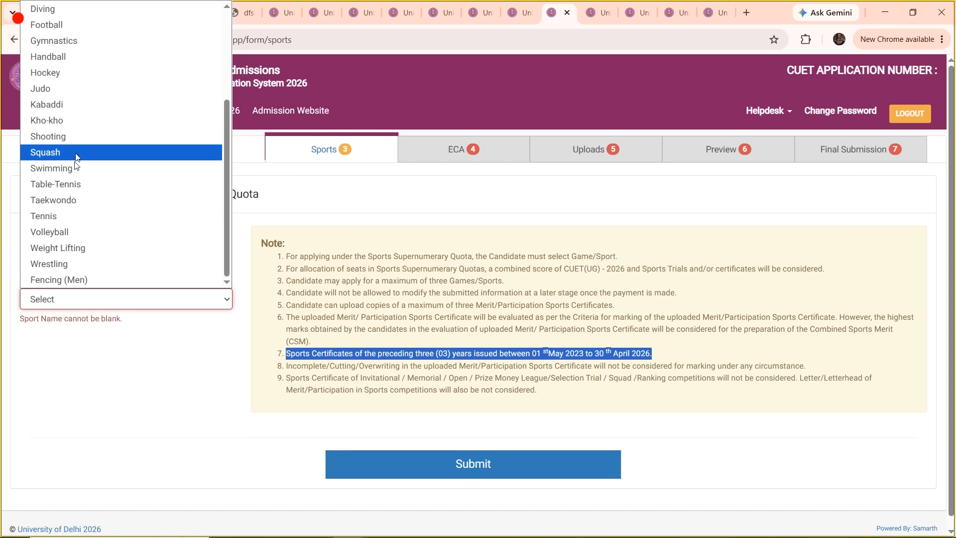
scroll(70, 164, "up", 3)
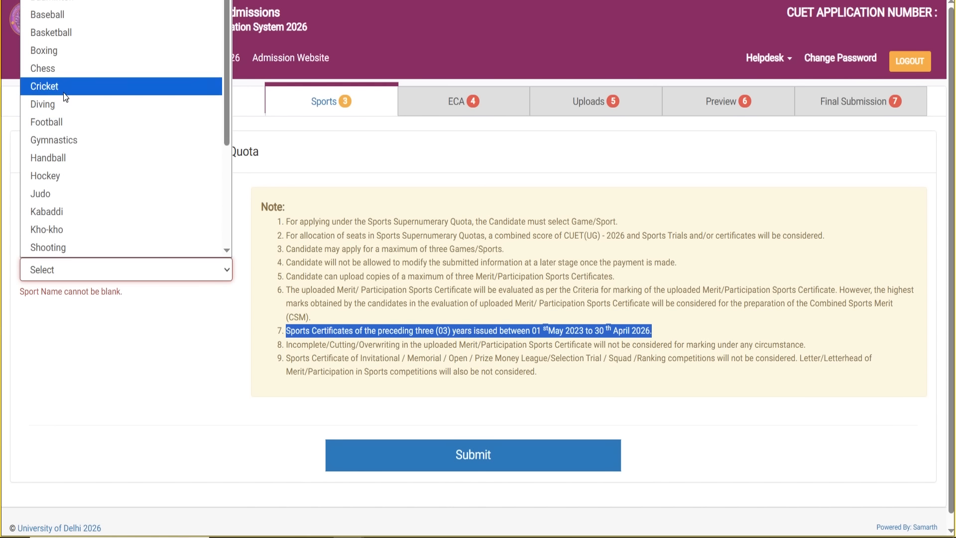
left_click(65, 88)
- Examine the sports certificate detail fields and the Competition Level options offered for the first certificate
scroll(172, 329, "down", 3)
scroll(160, 308, "down", 1)
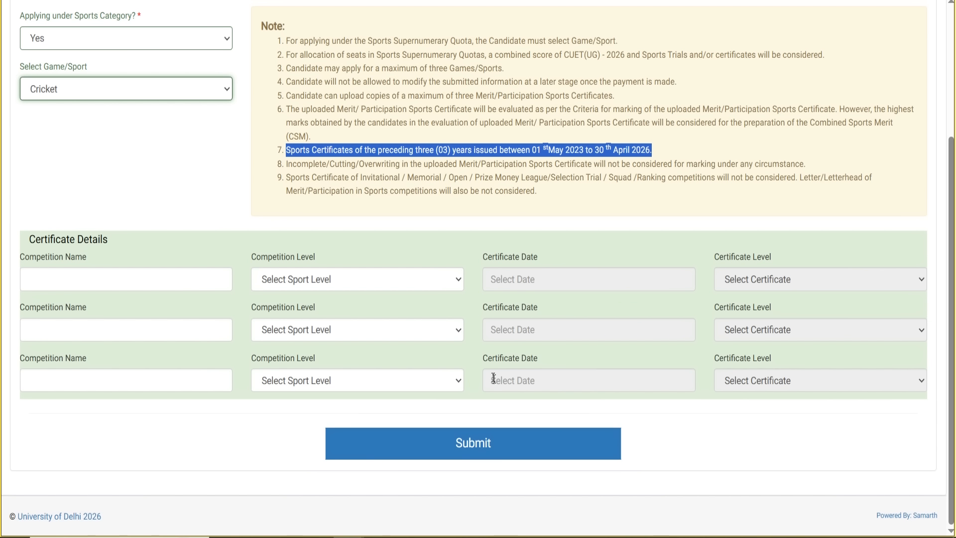
left_click(216, 226)
scroll(214, 222, "up", 2)
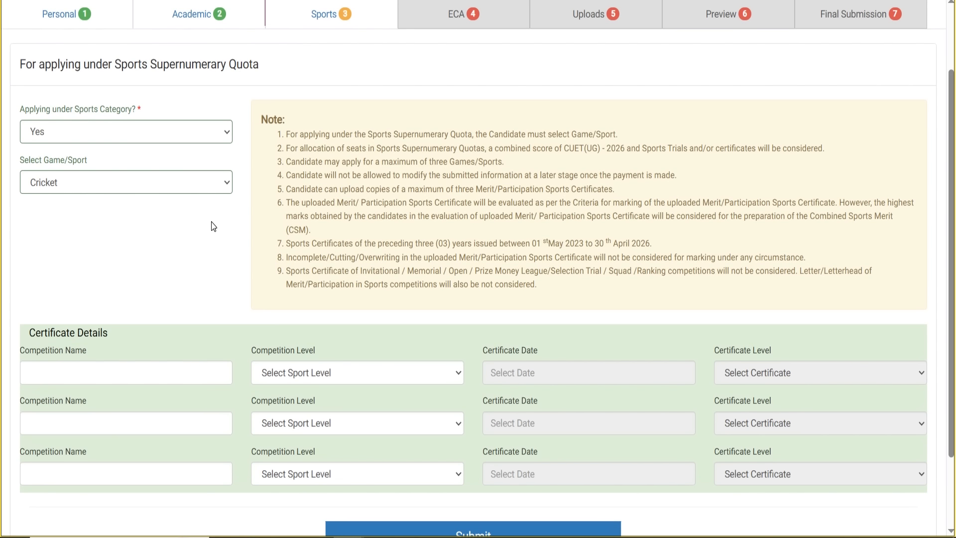
left_click(349, 376)
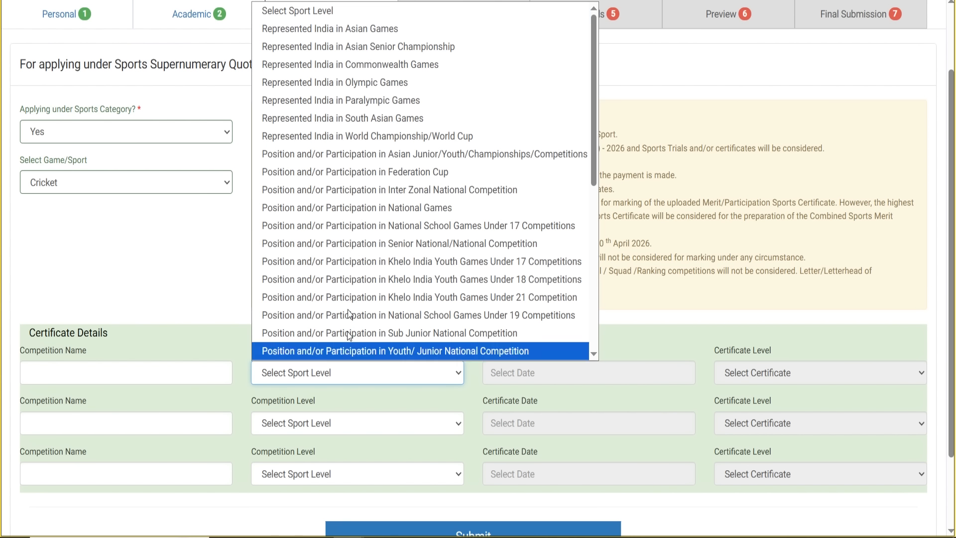
scroll(368, 96, "down", 3)
scroll(368, 96, "down", 4)
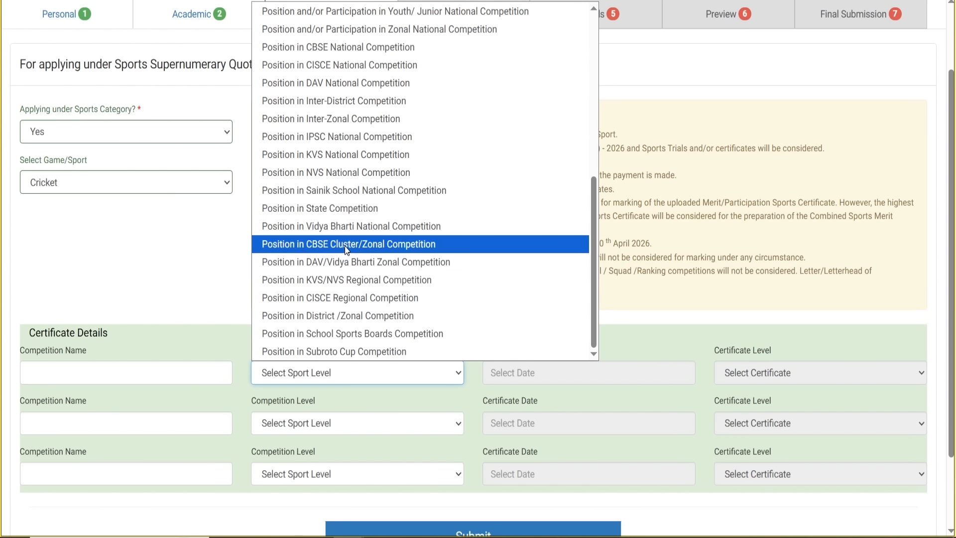
scroll(347, 249, "up", 5)
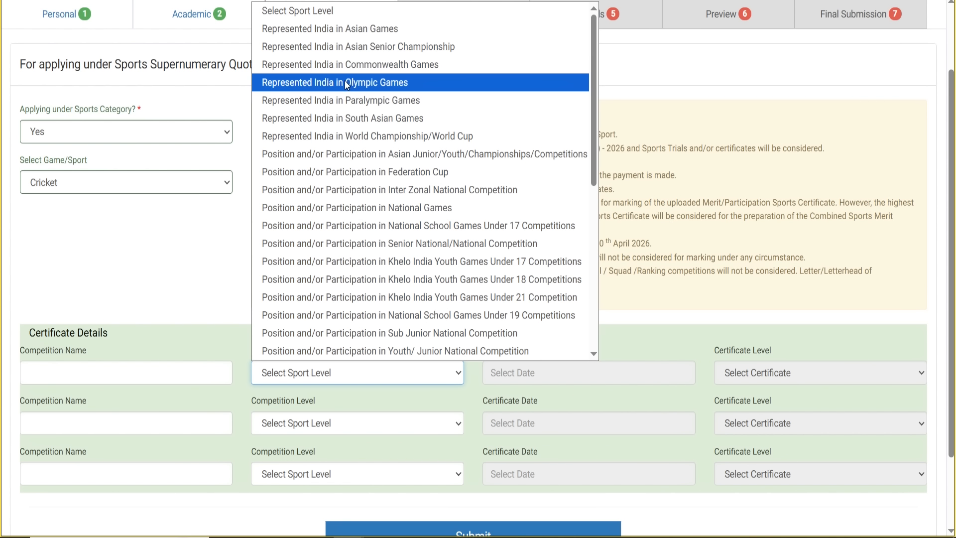
scroll(348, 231, "down", 6)
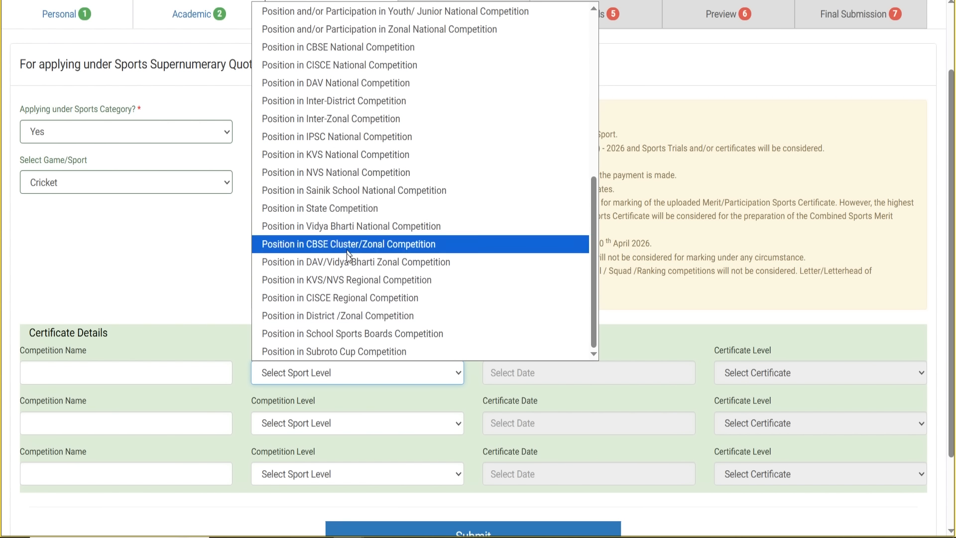
scroll(359, 271, "up", 6)
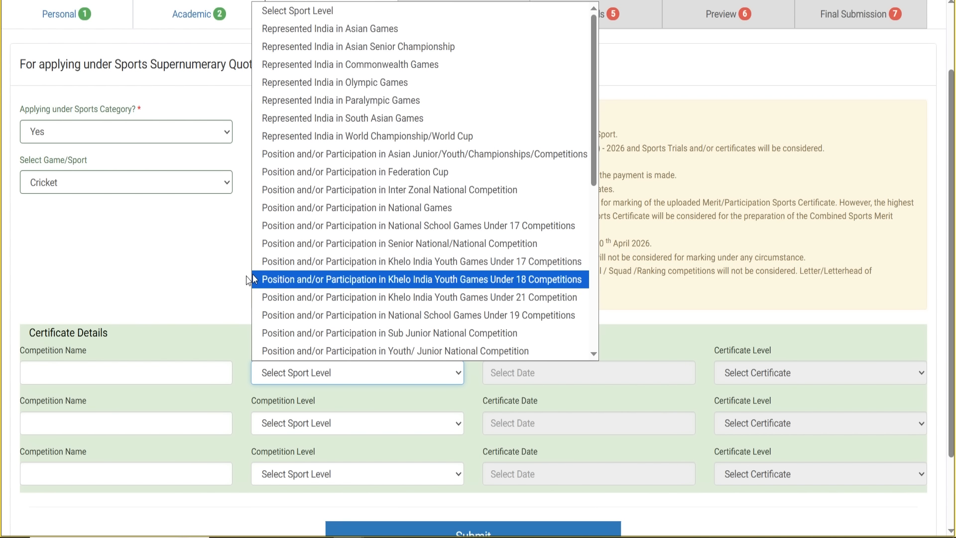
left_click(210, 280)
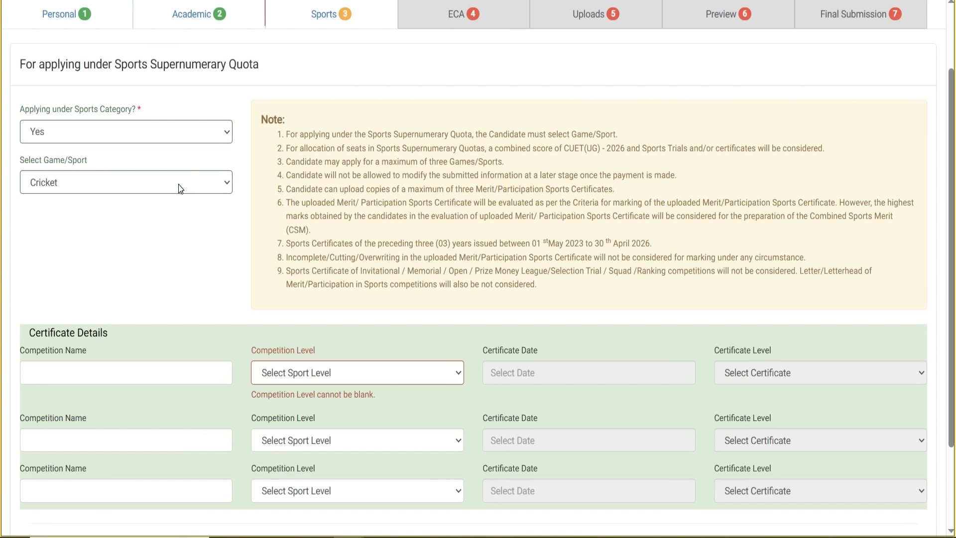
- Change the answer for applying under the Sports Category to No
left_click(175, 187)
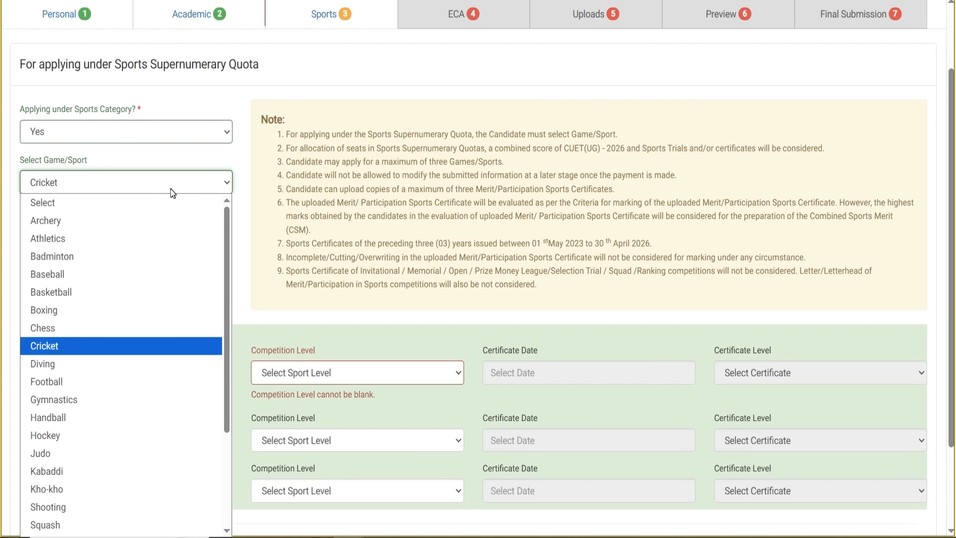
left_click(176, 132)
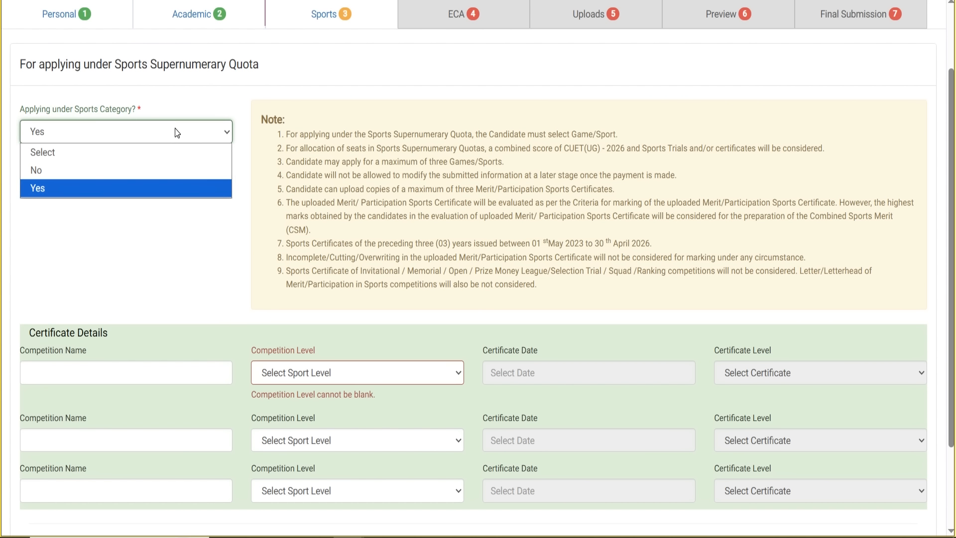
left_click(75, 176)
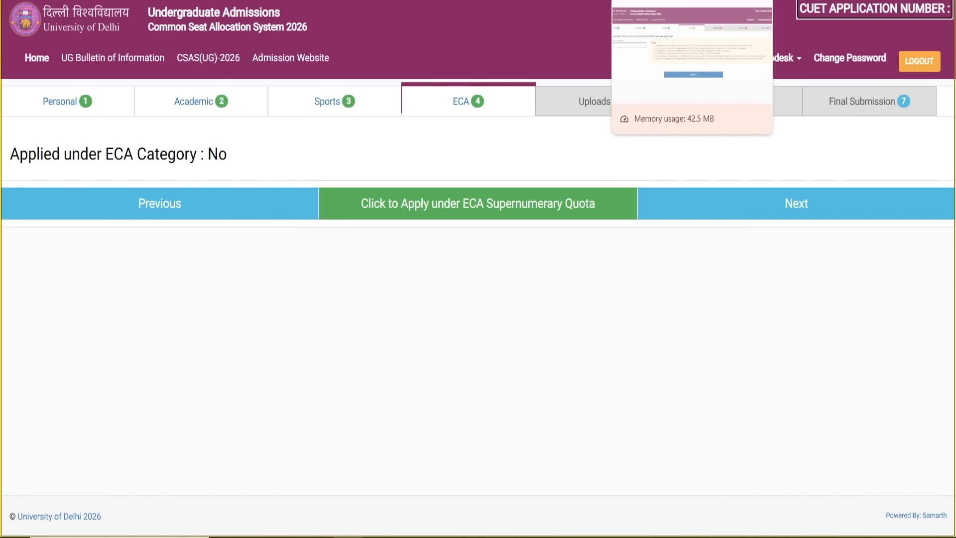
- Switch to the Extra Curricular Activities (ECA) Supernumerary Quota form and answer Yes to applying under the ECA Category
left_click(663, 1)
left_click(129, 196)
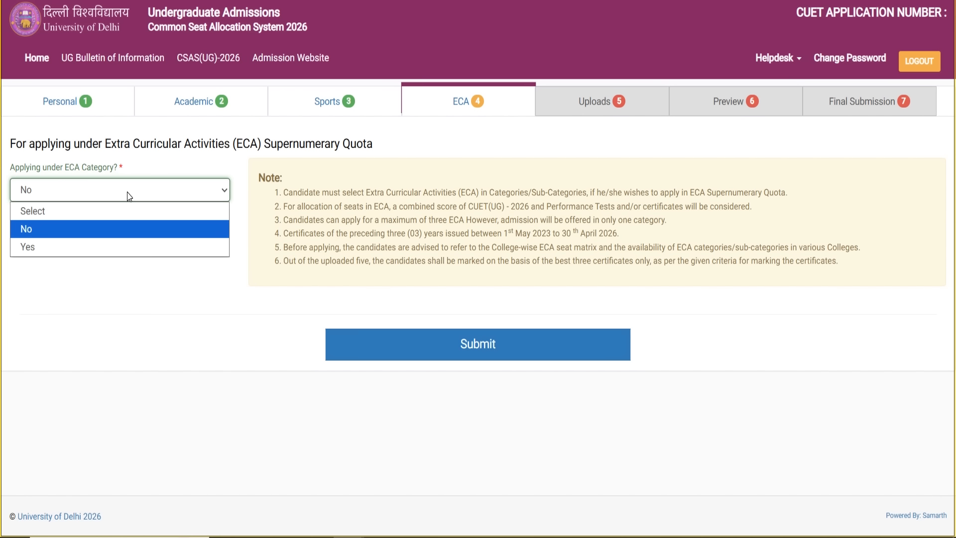
left_click(22, 199)
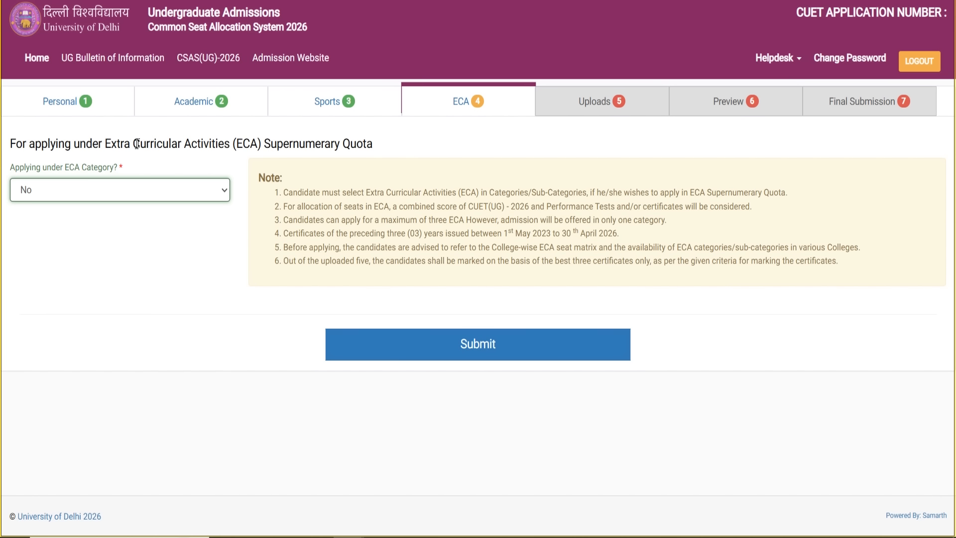
left_click(112, 194)
left_click(75, 246)
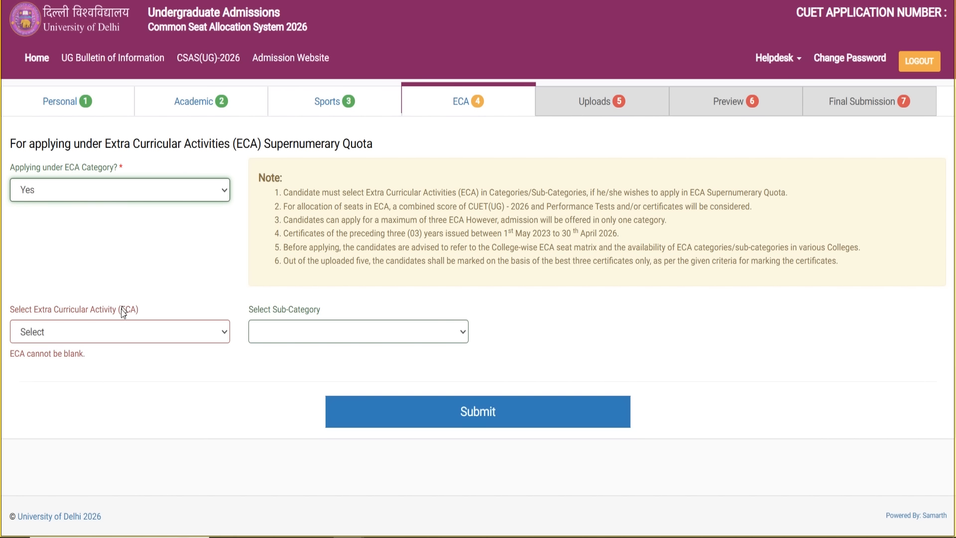
- Choose NCC as the extra curricular activity with sub-category 12. NCC, and review the certificate activities offered
left_click(112, 332)
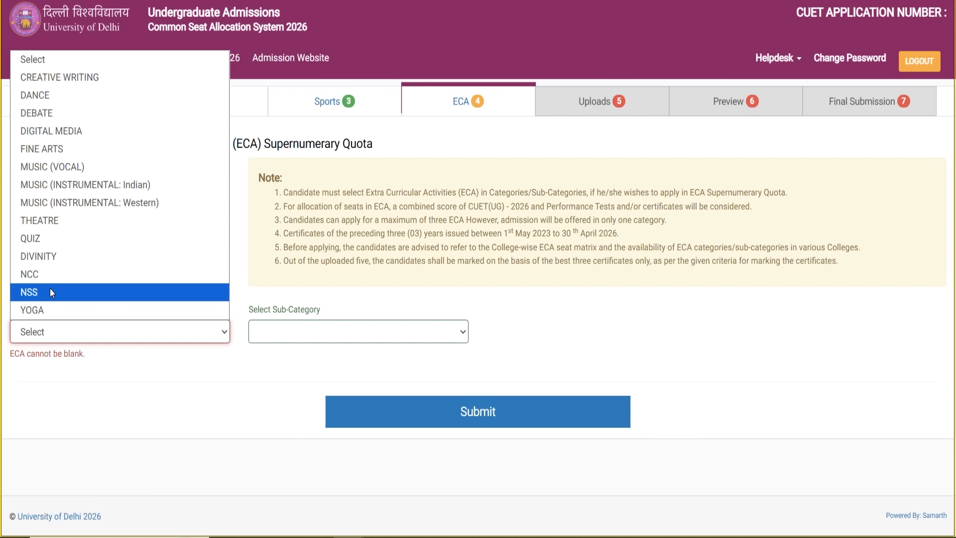
left_click(47, 274)
left_click(310, 331)
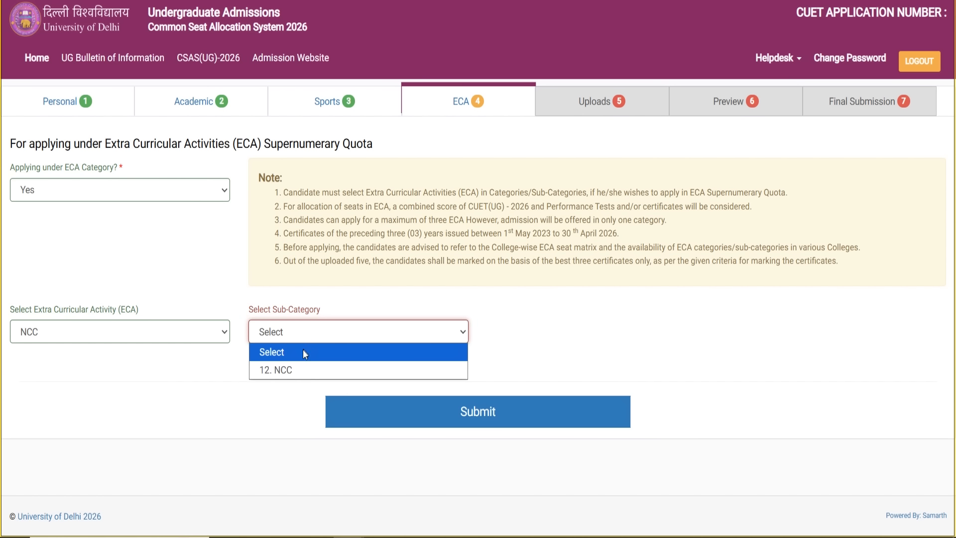
left_click(288, 369)
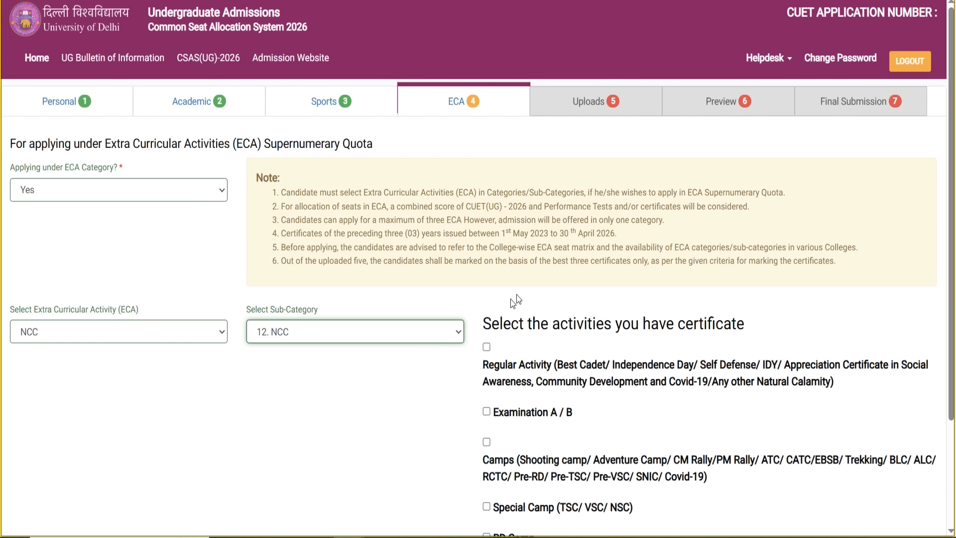
scroll(522, 290, "down", 2)
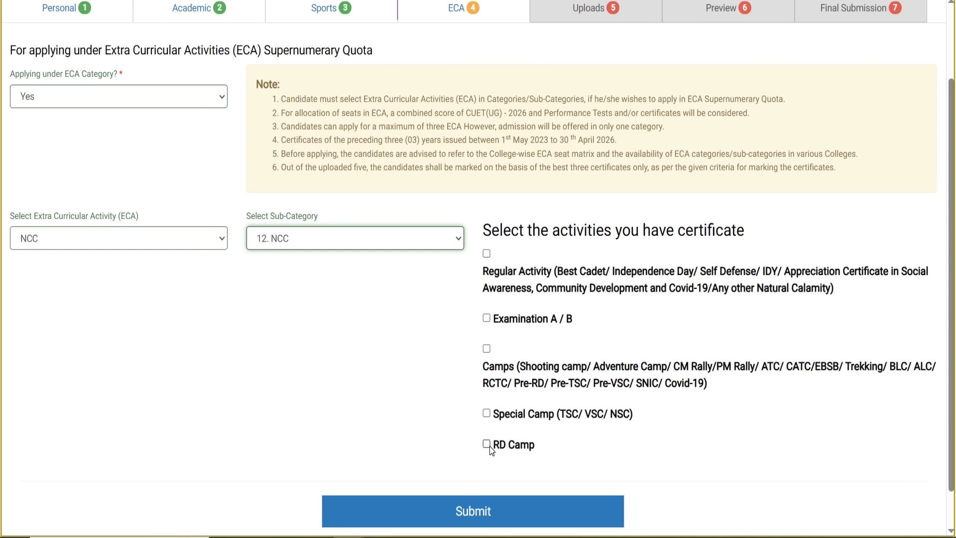
left_click(352, 245)
- Set the extra curricular activity to Creative Writing and then to Dance, reviewing the sub-categories of each
left_click(193, 240)
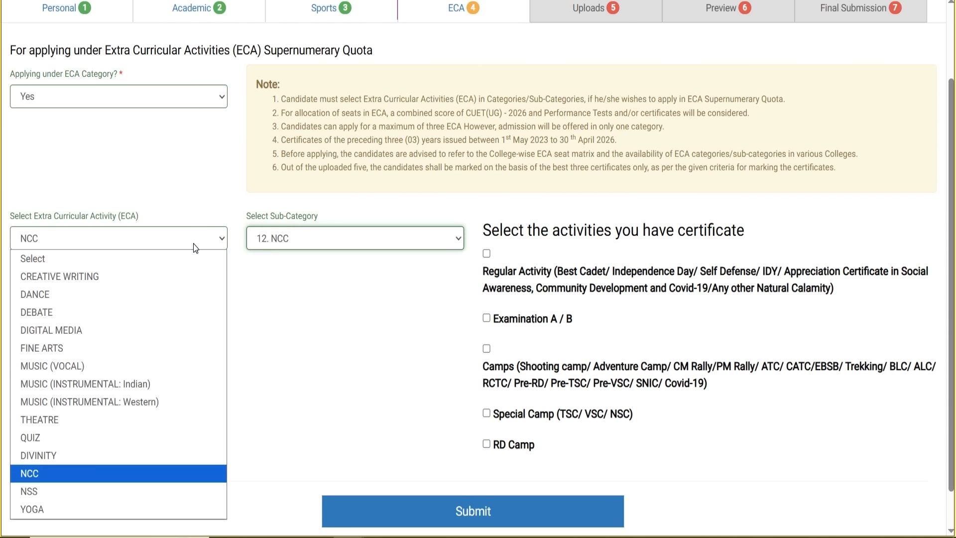
left_click(115, 275)
left_click(337, 334)
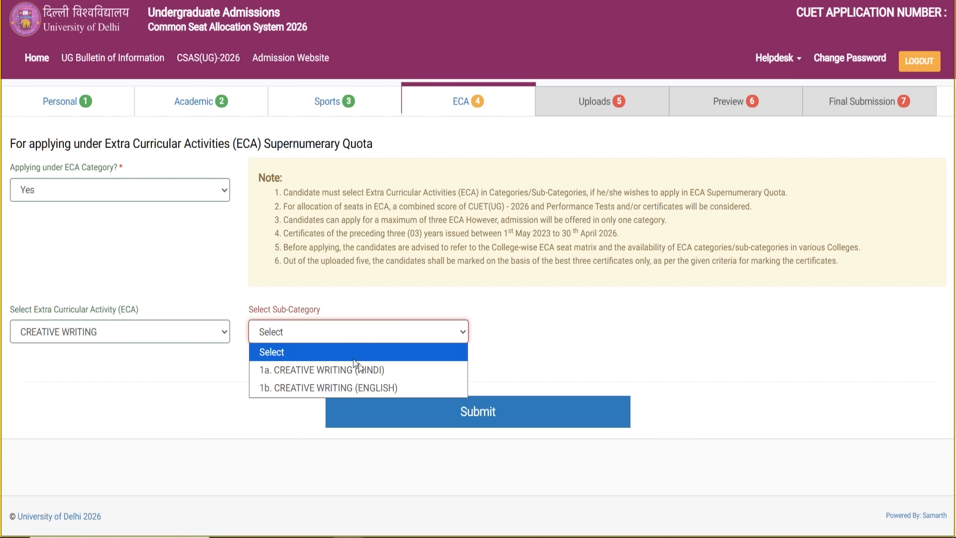
left_click(174, 356)
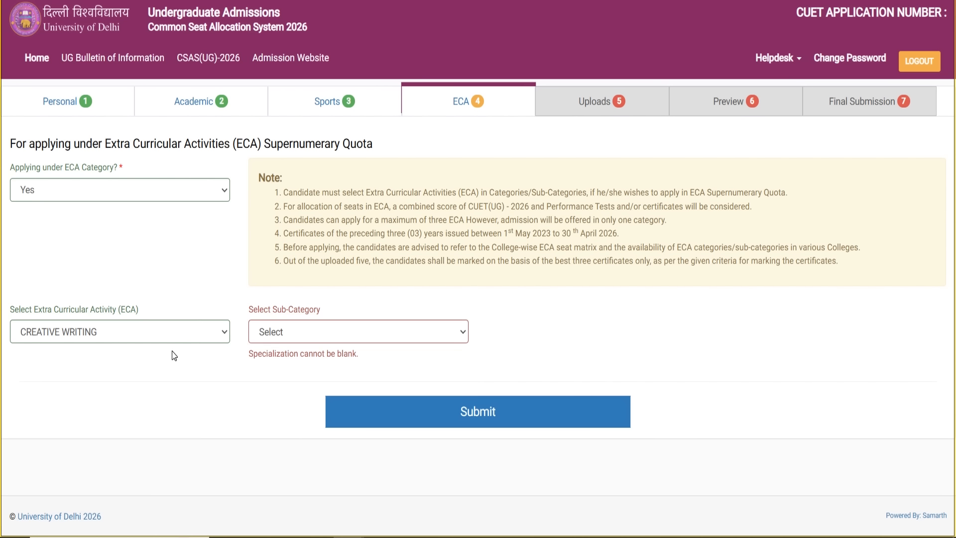
left_click(180, 332)
left_click(124, 95)
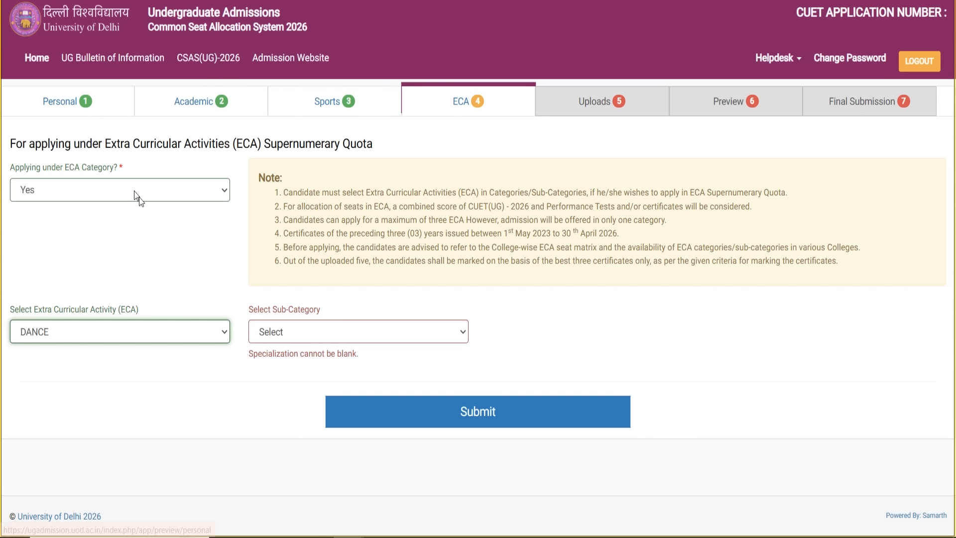
left_click(310, 331)
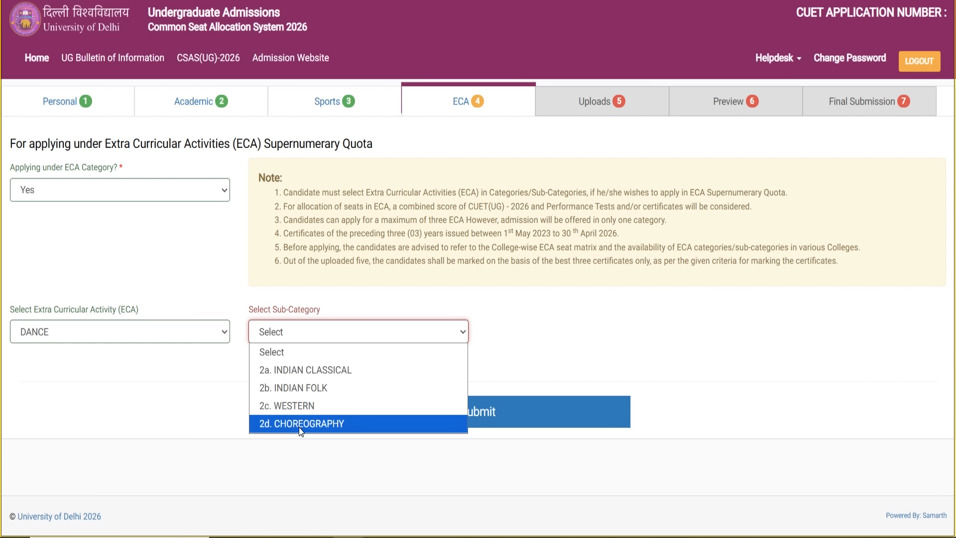
- Set the extra curricular activity to Debate and then to Digital Media, checking the sub-categories of each
left_click(200, 329)
left_click(98, 114)
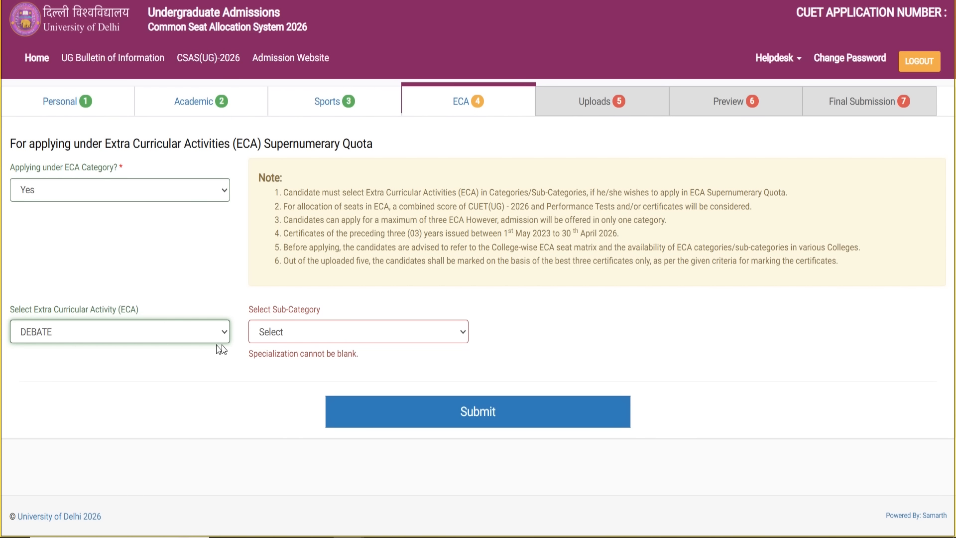
left_click(276, 331)
left_click(197, 333)
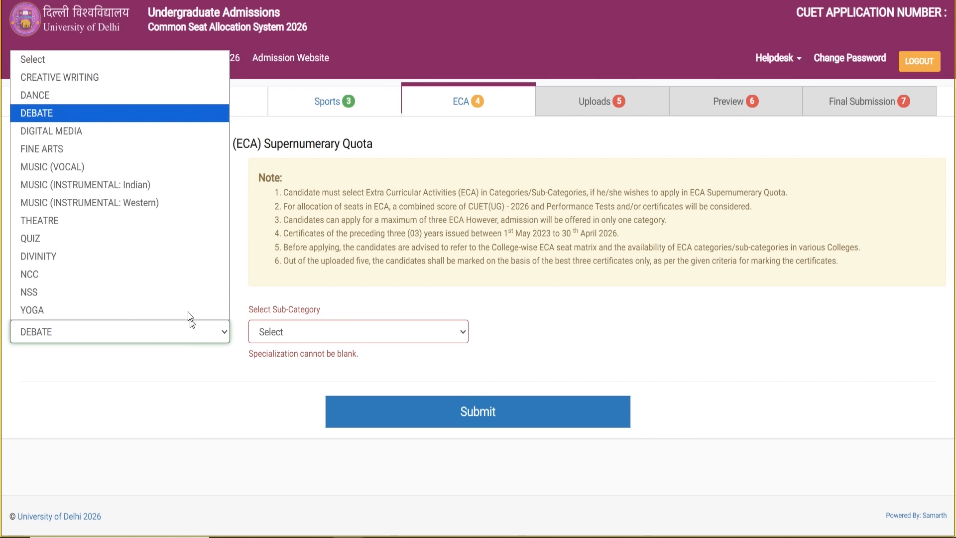
left_click(97, 131)
left_click(288, 327)
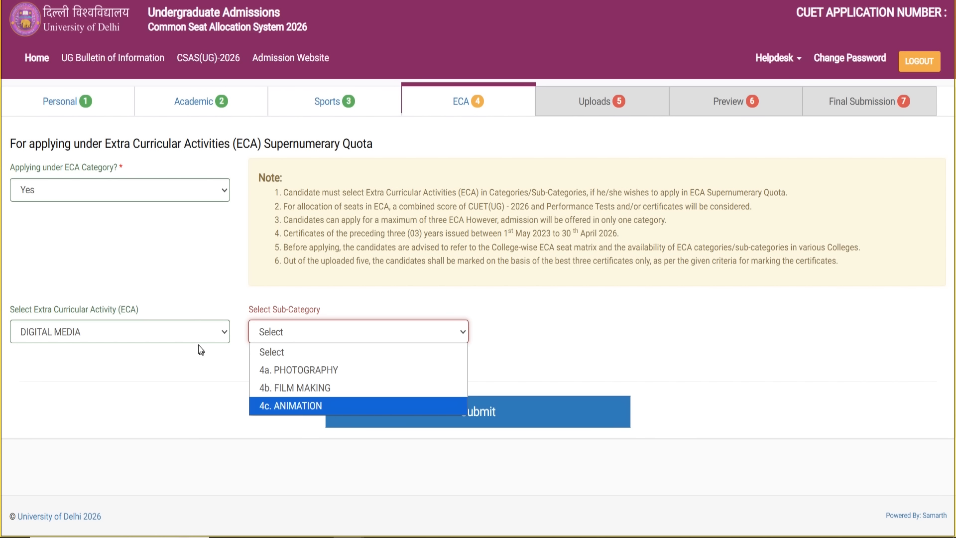
- Set the extra curricular activity to Fine Arts and then to Music (Vocal), reviewing the sub-categories of each
left_click(191, 332)
left_click(95, 146)
left_click(278, 333)
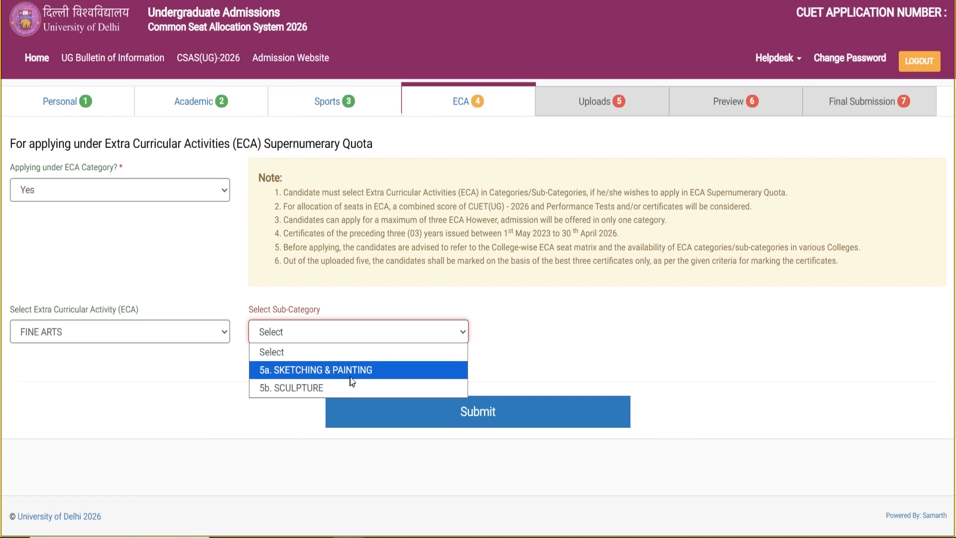
left_click(197, 333)
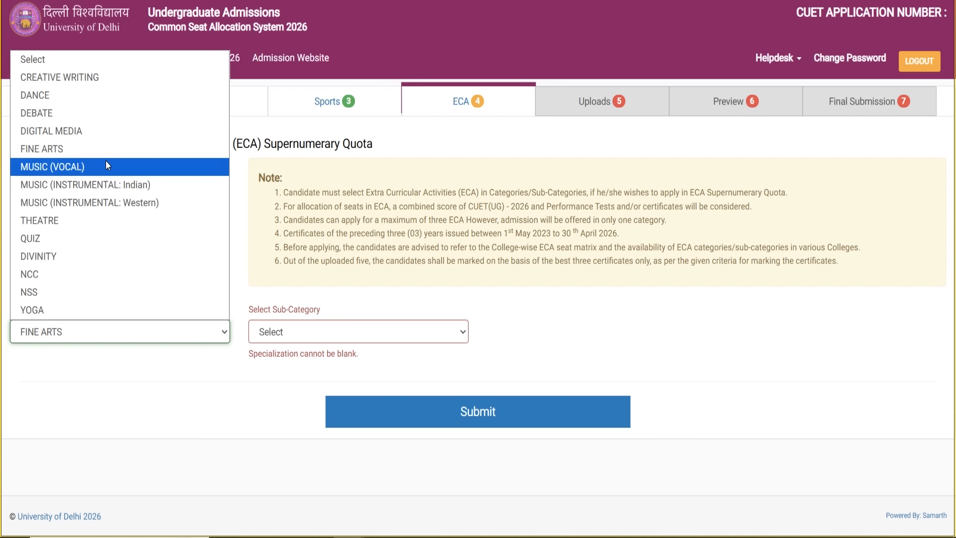
left_click(107, 165)
left_click(329, 332)
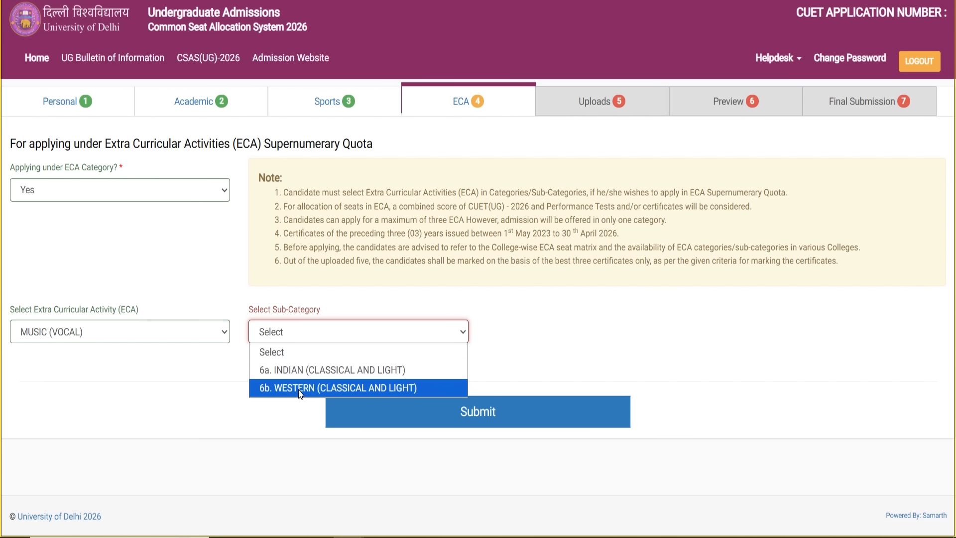
- Set the extra curricular activity to Music (Instrumental: Indian) and then to Music (Instrumental: Western), reviewing each one's instrument sub-categories
left_click(145, 323)
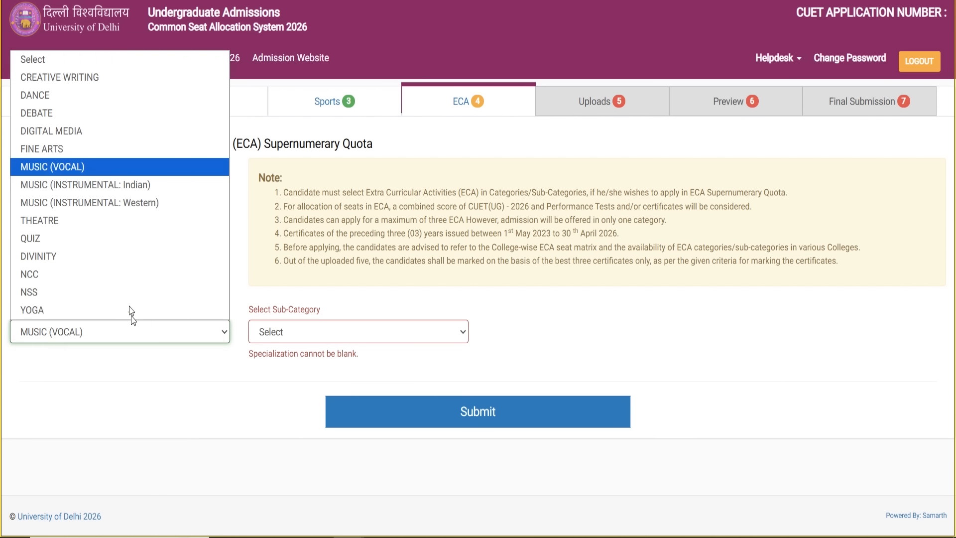
left_click(73, 184)
left_click(296, 335)
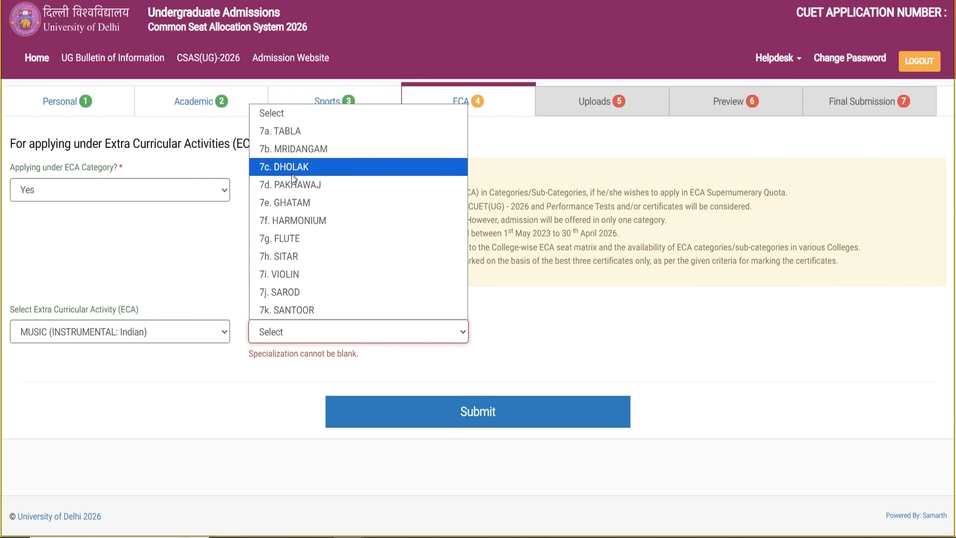
left_click(207, 340)
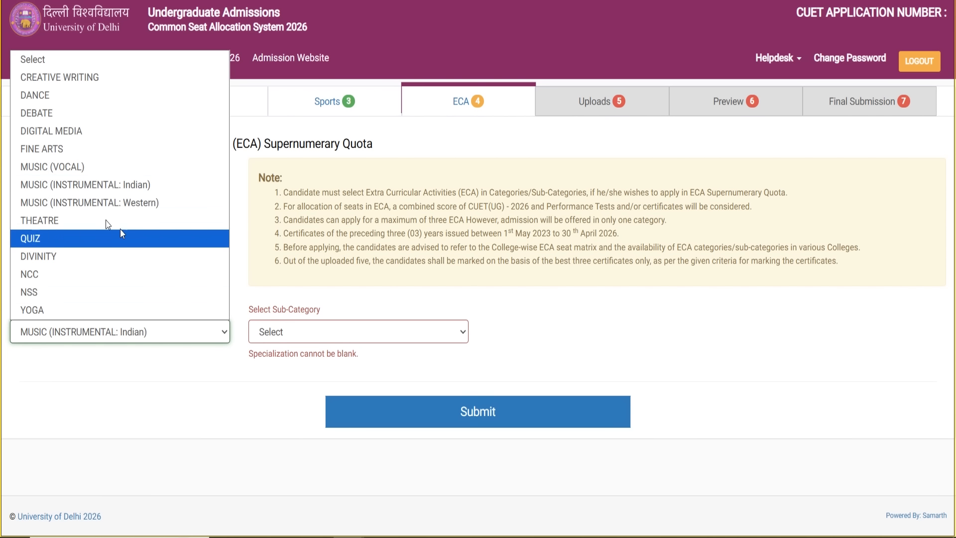
left_click(77, 202)
left_click(295, 334)
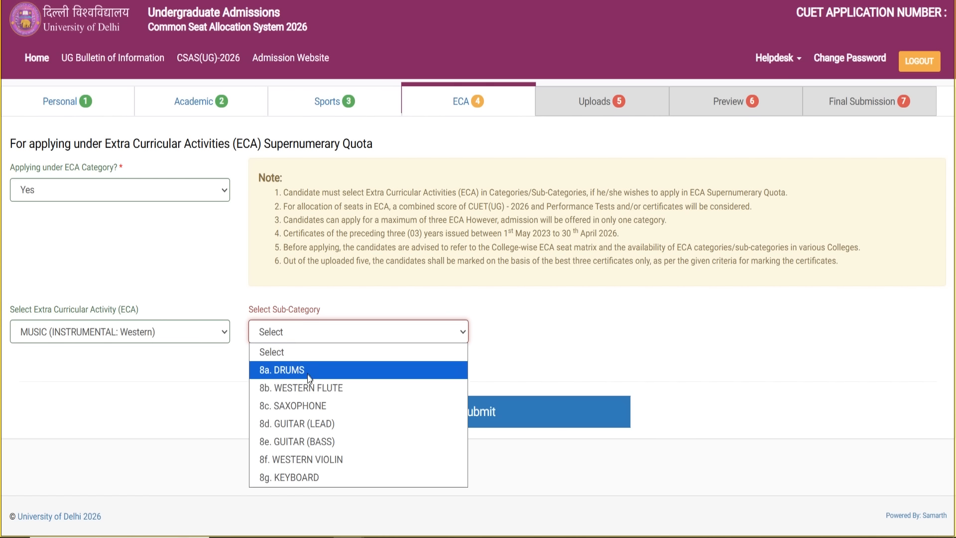
- Choose Theatre as the extra curricular activity
left_click(197, 337)
left_click(198, 337)
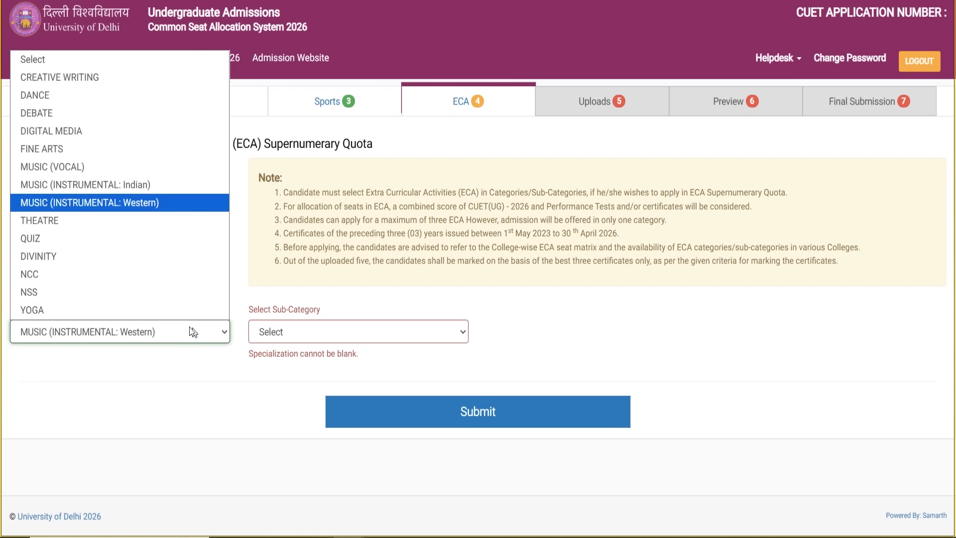
left_click(90, 220)
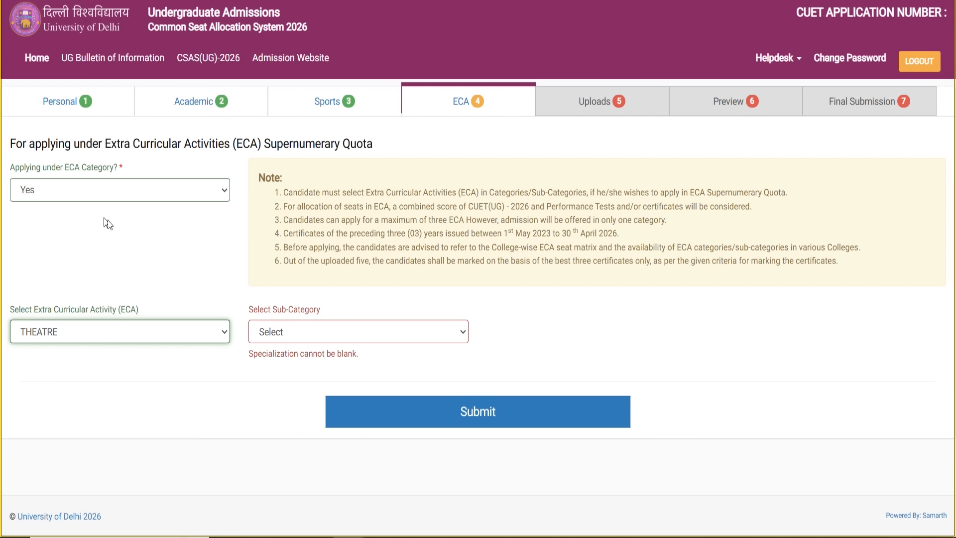
- Select the Theatre sub-category, and switch the extra curricular activity to Quiz with the sub-category 10. QUIZ
left_click(287, 335)
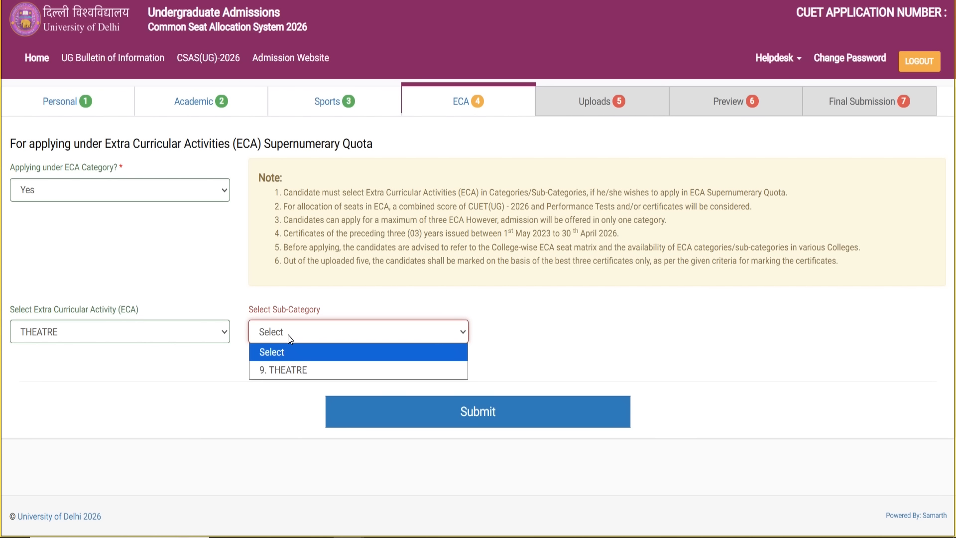
left_click(305, 370)
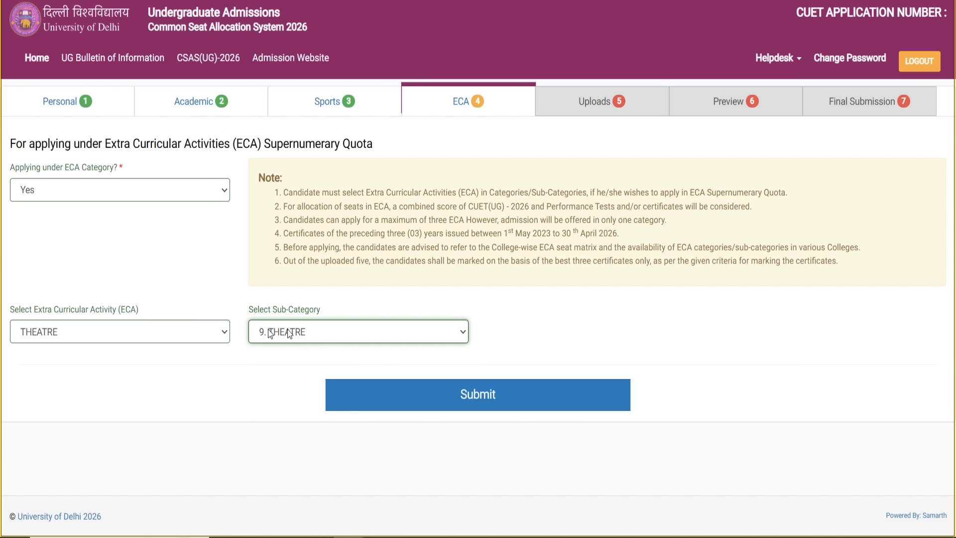
left_click(196, 331)
left_click(91, 236)
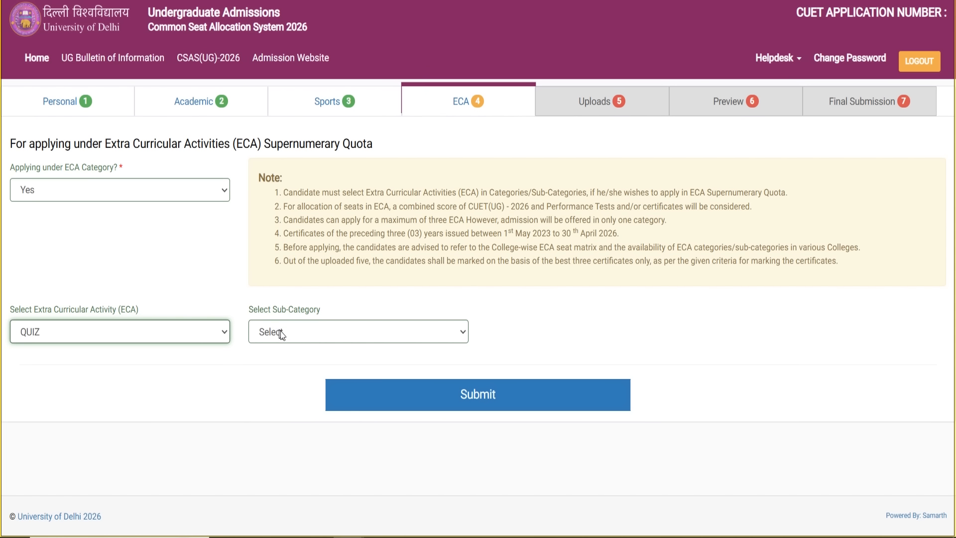
left_click(282, 335)
left_click(291, 372)
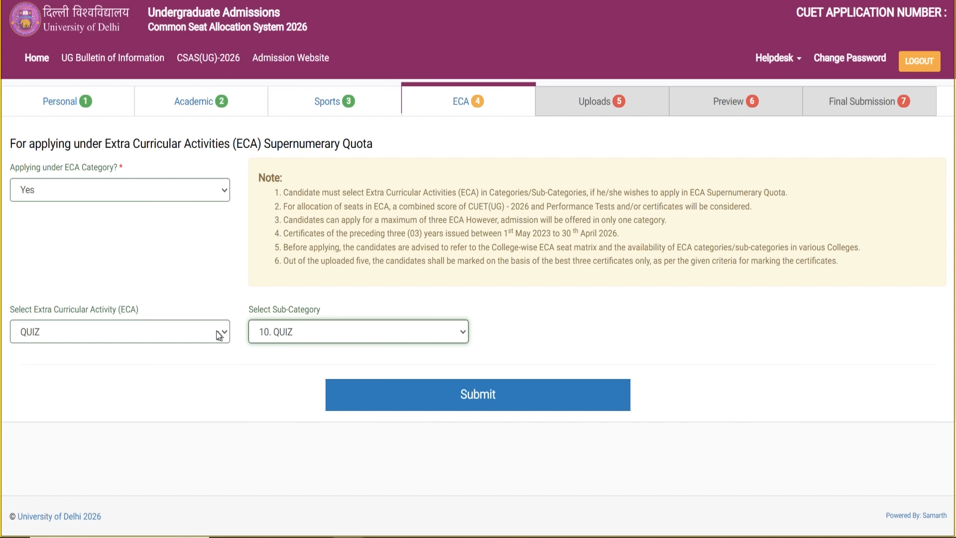
- Set the extra curricular activity to Divinity and then to NSS, checking the sub-categories of each
left_click(219, 334)
left_click(68, 256)
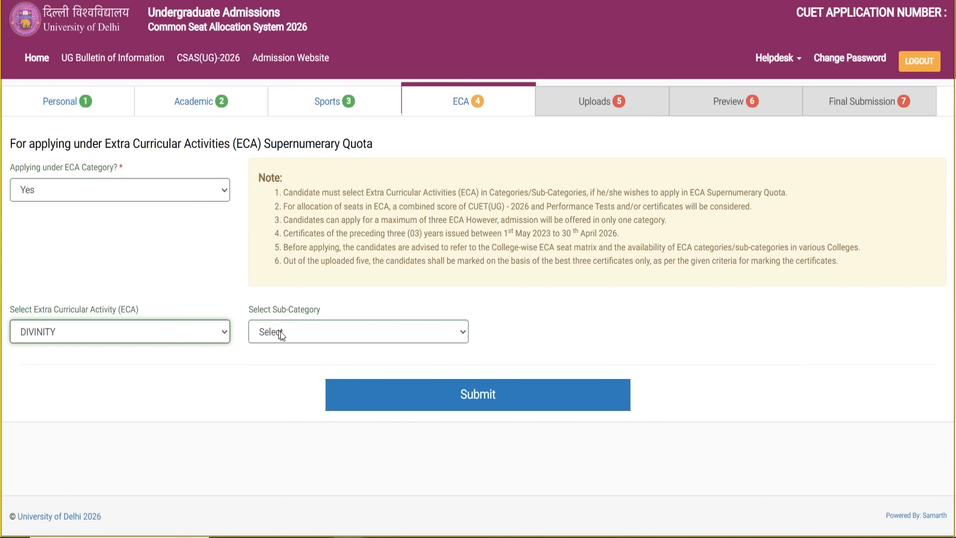
left_click(293, 336)
left_click(172, 333)
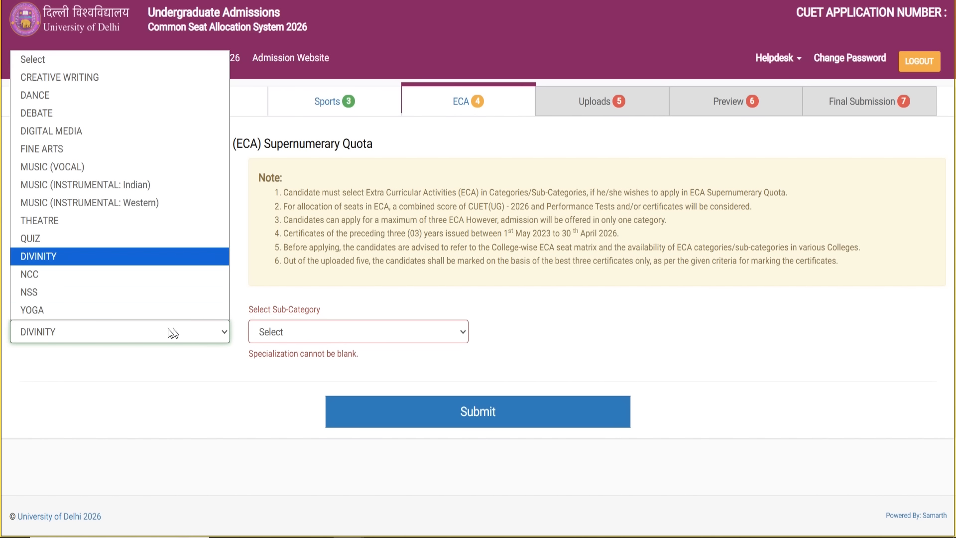
left_click(40, 293)
left_click(303, 339)
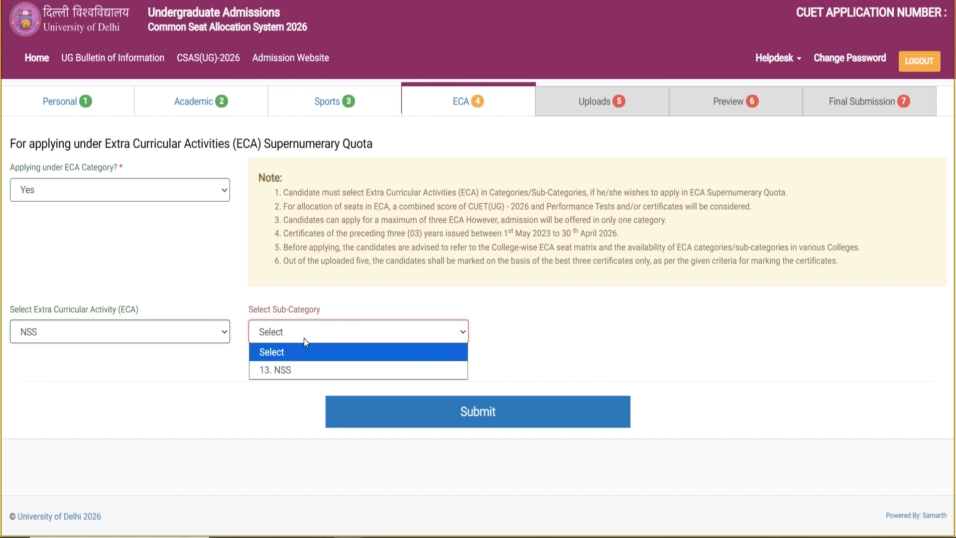
- Set the extra curricular activity to Yoga and check its sub-categories
left_click(108, 333)
left_click(79, 310)
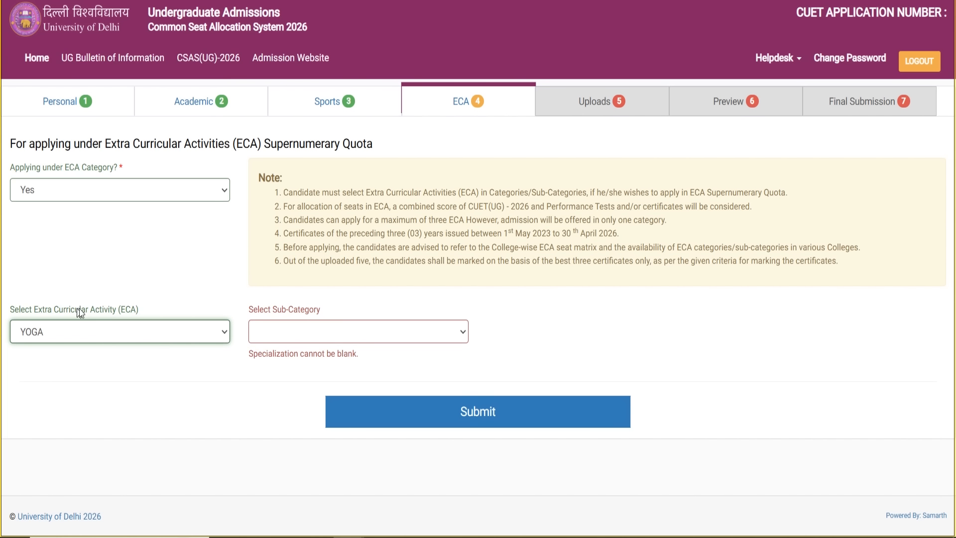
left_click(300, 339)
left_click(522, 327)
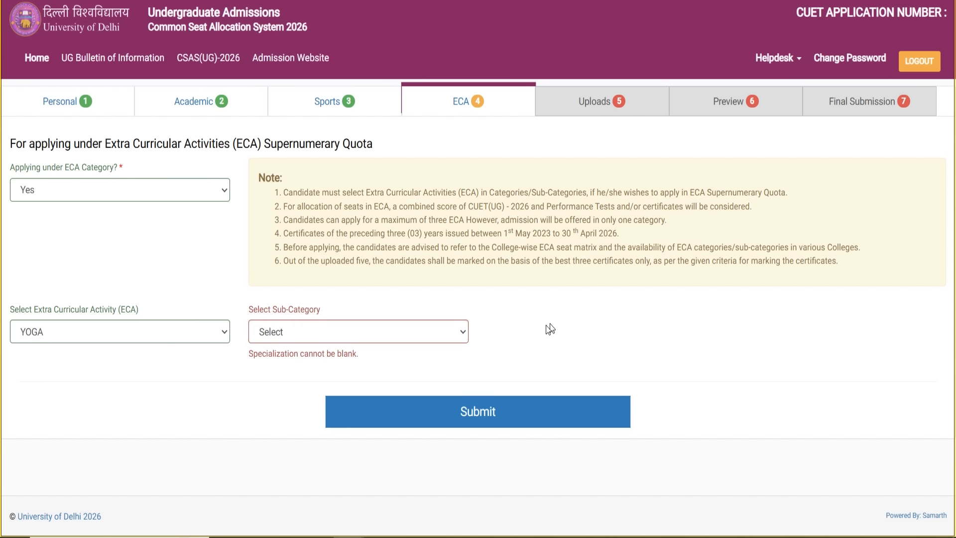
- Check the ECA category options and highlight the certificate issue period, 1st May 2023 to 30th April 2026, in the note
left_click(141, 196)
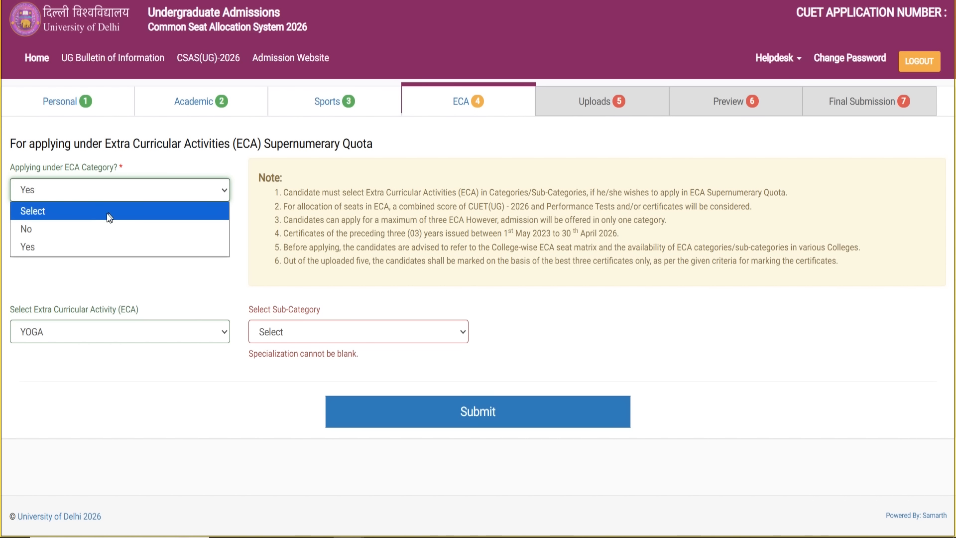
left_click(507, 243)
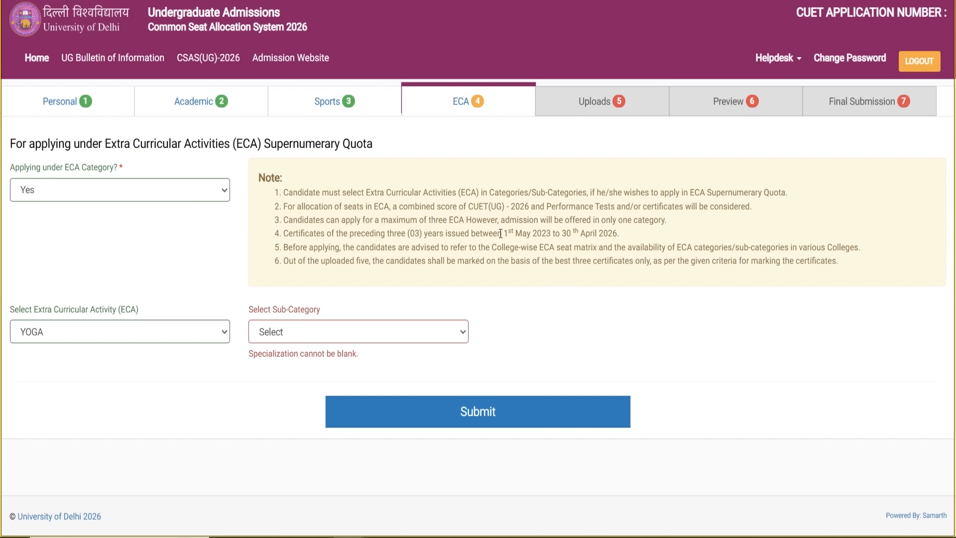
left_click_drag(508, 234, 631, 242)
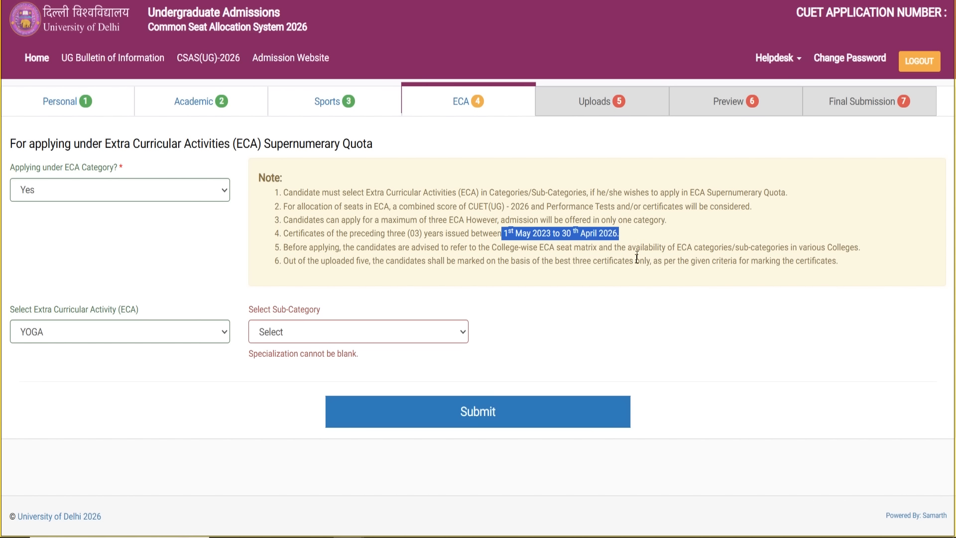
- Answer No to applying under the ECA category and continue to the Uploads section
left_click(91, 189)
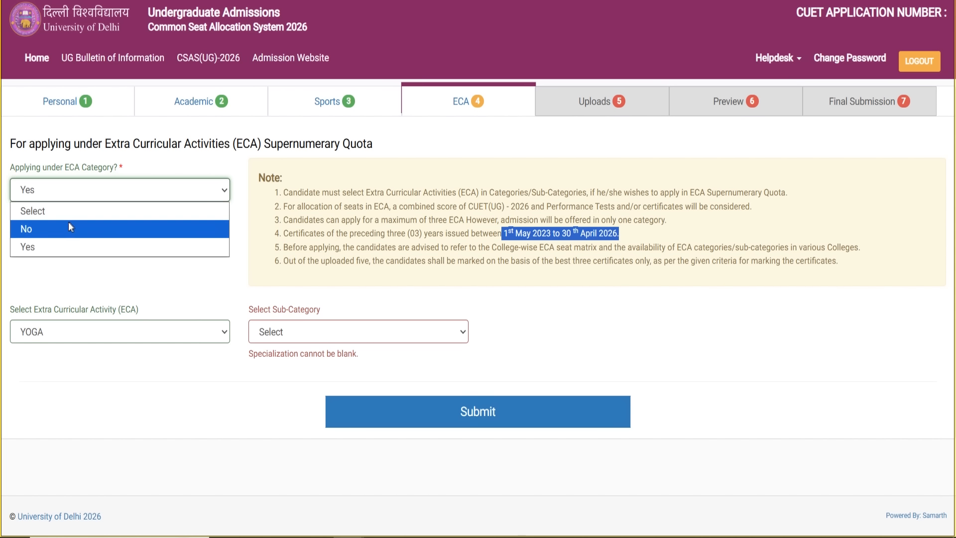
left_click(75, 227)
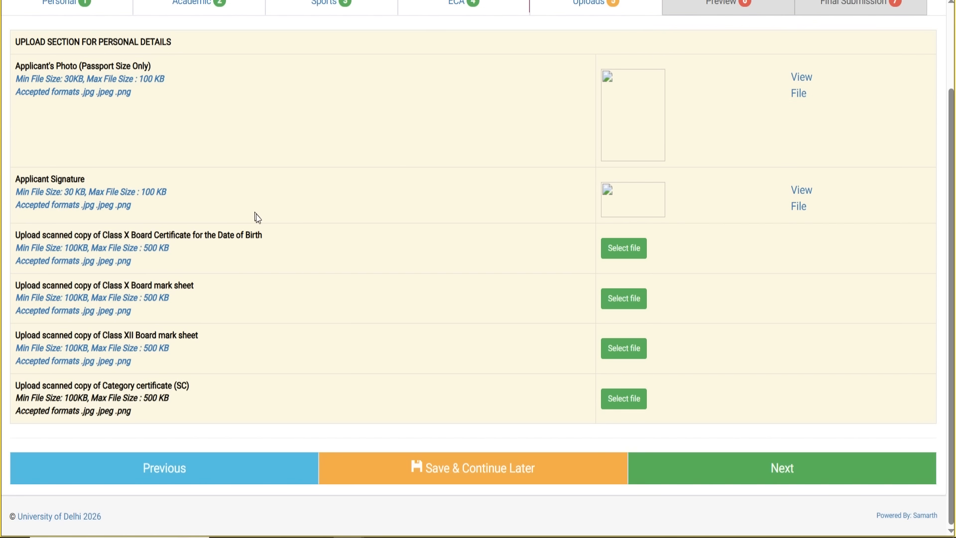
- Examine the Uploads section's required documents, highlighting the Class X Board certificate and Class X mark sheet entries
scroll(256, 215, "up", 3)
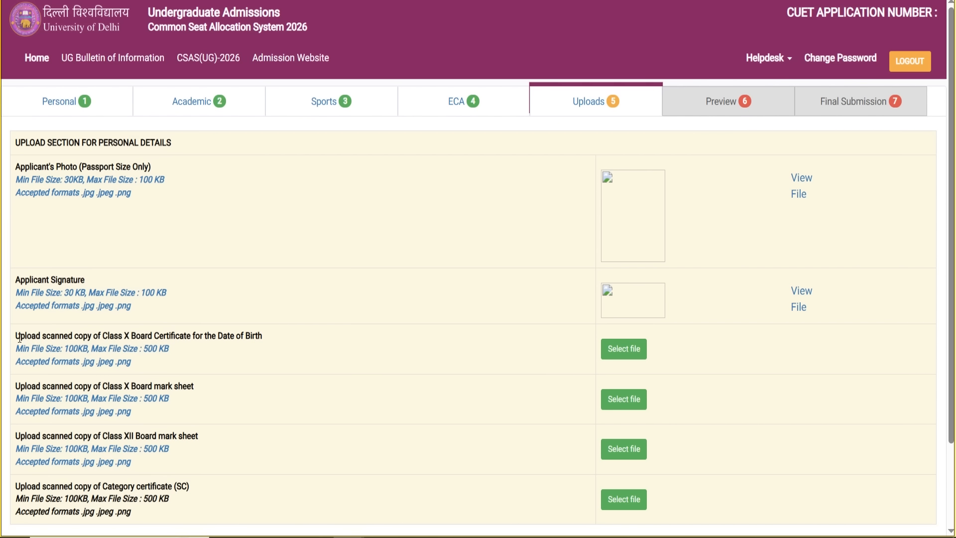
left_click_drag(19, 337, 282, 339)
left_click(283, 339)
left_click_drag(15, 387, 202, 386)
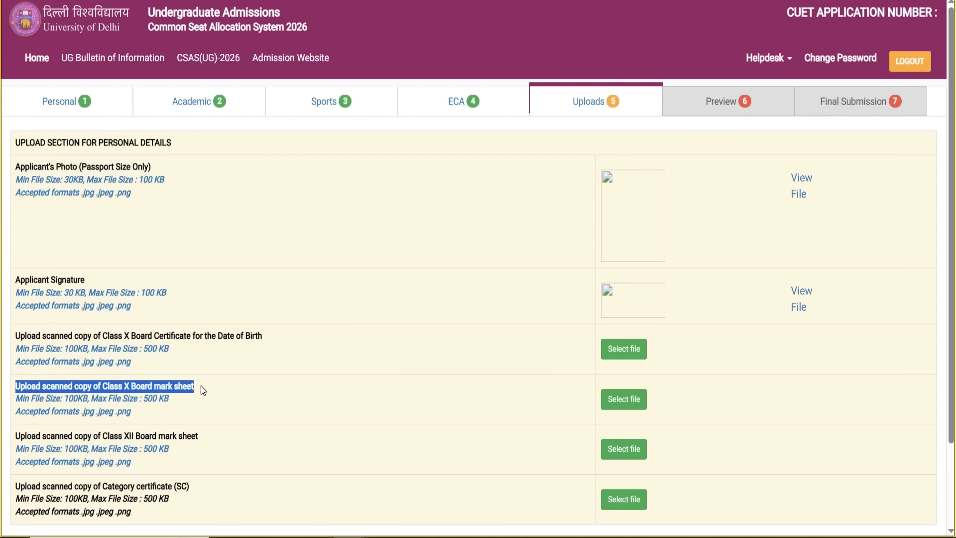
left_click(334, 361)
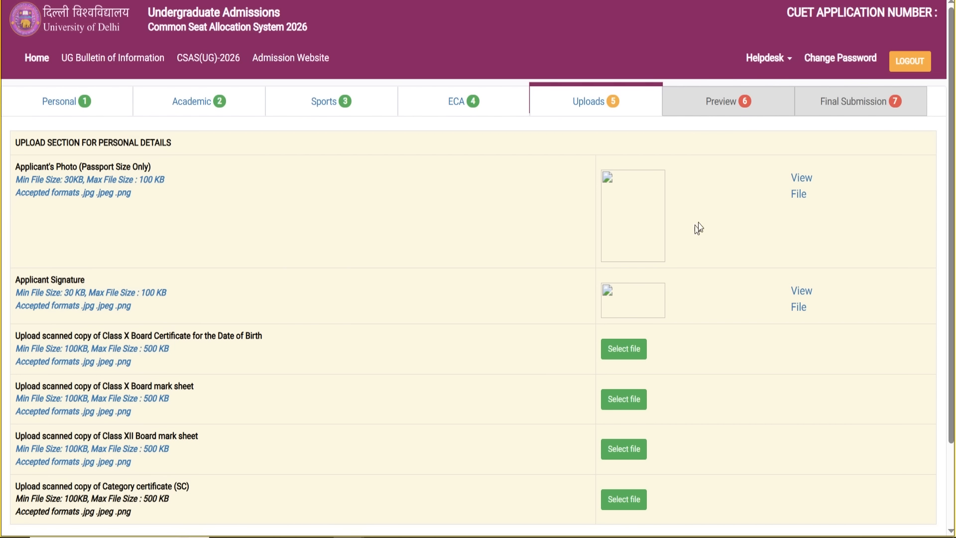
- Highlight the Class X Board Certificate for the Date of Birth requirement among the uploads
scroll(394, 177, "down", 3)
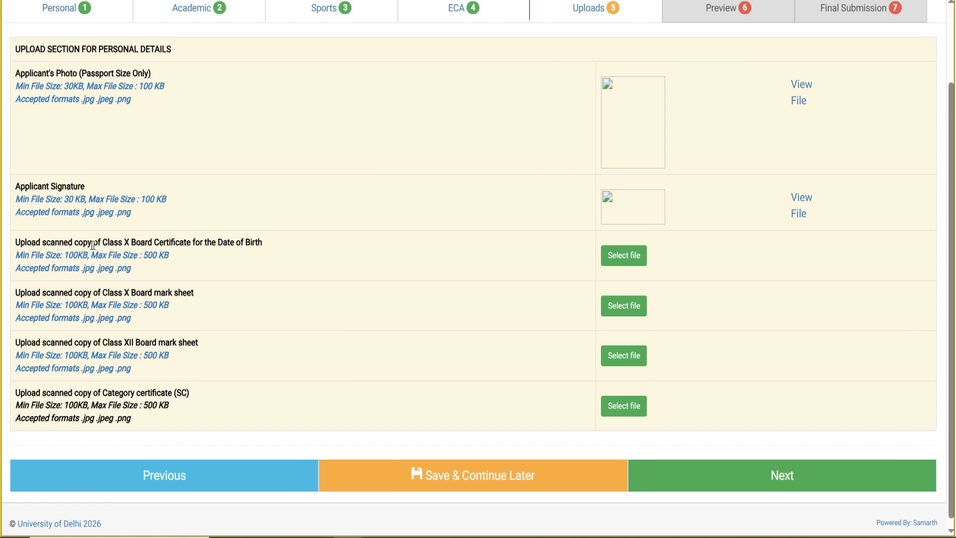
left_click_drag(17, 246, 265, 244)
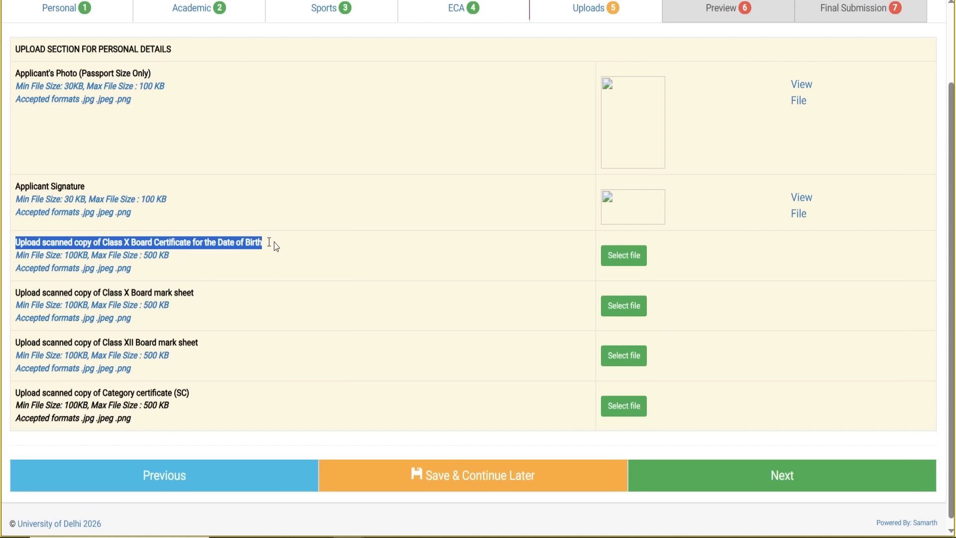
left_click(193, 254)
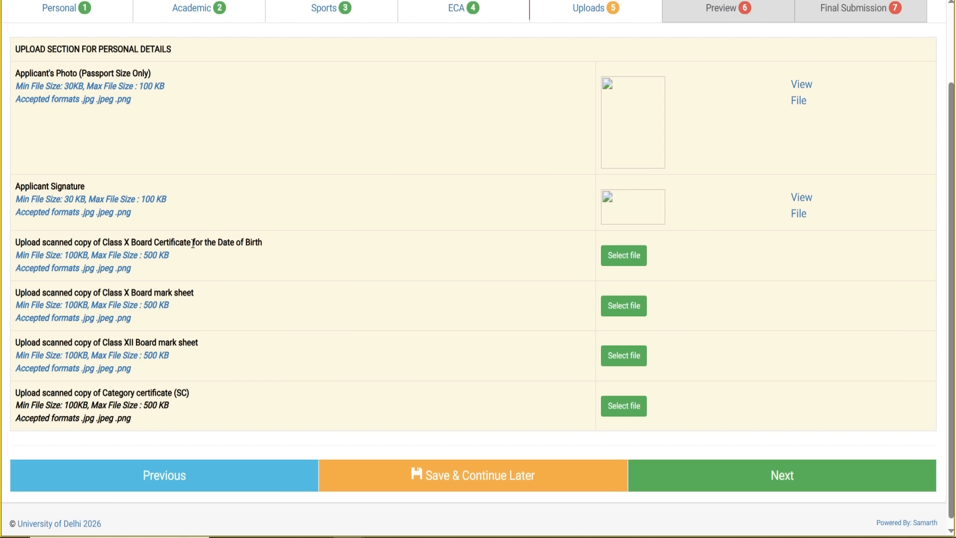
left_click_drag(26, 242, 266, 246)
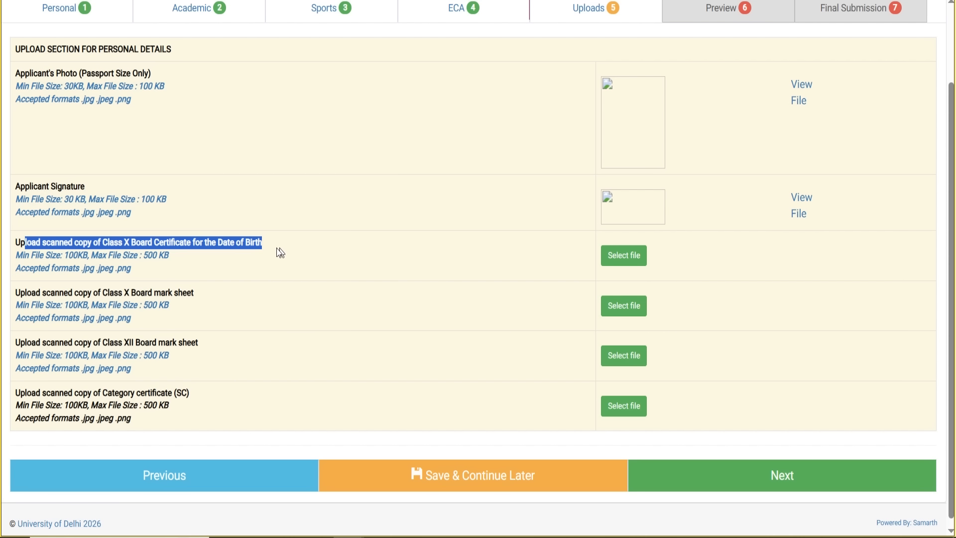
left_click(277, 249)
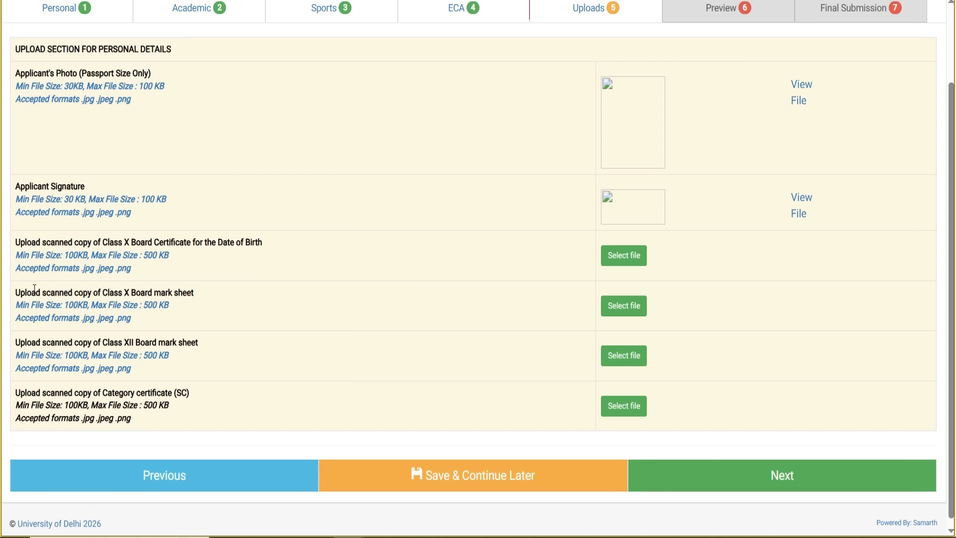
- Compare the Class X Board mark sheet requirement with the date-of-birth certificate requirement by highlighting both entries
left_click_drag(25, 293, 198, 289)
left_click_drag(218, 243, 7, 245)
left_click(269, 252)
left_click_drag(65, 243, 217, 248)
left_click_drag(74, 293, 179, 291)
left_click(205, 288)
- Highlight the Class XII Board mark sheet and Category certificate (SC) upload requirements
left_click_drag(31, 342, 197, 343)
left_click_drag(15, 393, 201, 408)
left_click(259, 392)
- Switch from the Uploads page to the other browser tab of the admission portal
scroll(725, 348, "up", 2)
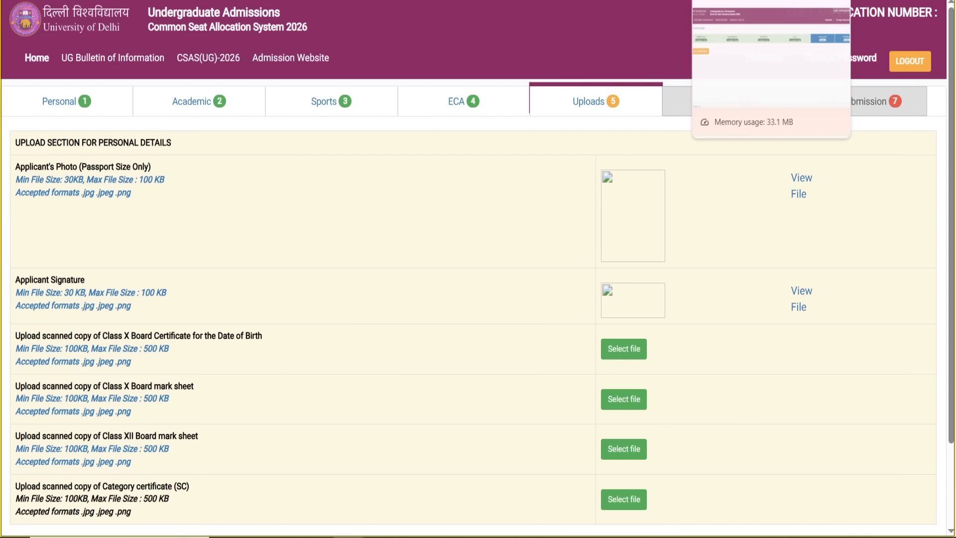
left_click(737, 1)
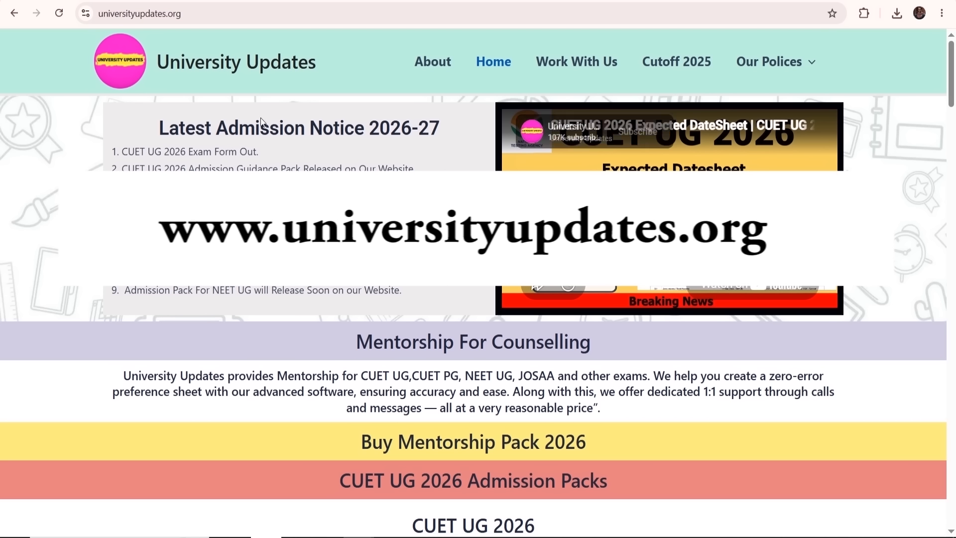
- Look through the University Updates website's 2026 admission packs and the student reviews of its paid mentorship
scroll(230, 236, "down", 3)
scroll(230, 236, "down", 13)
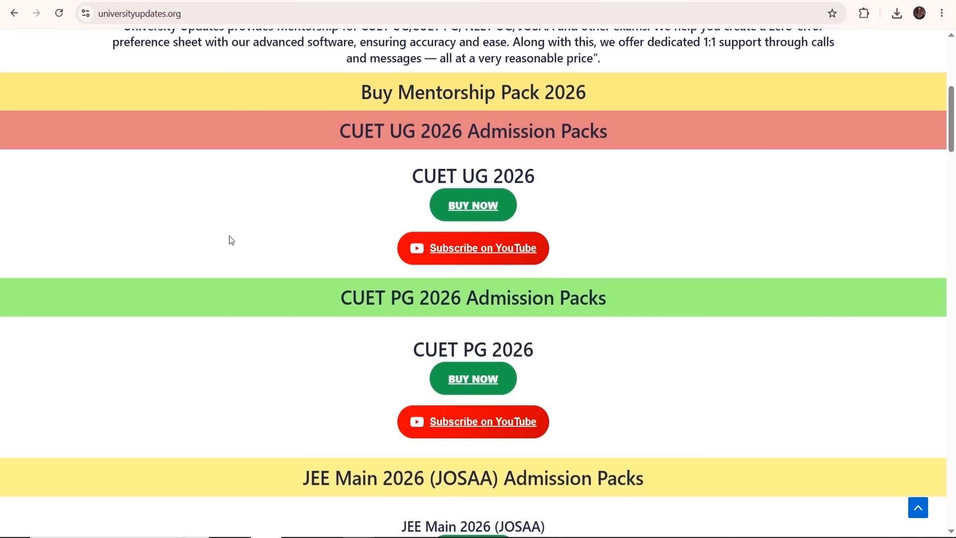
scroll(231, 241, "down", 2)
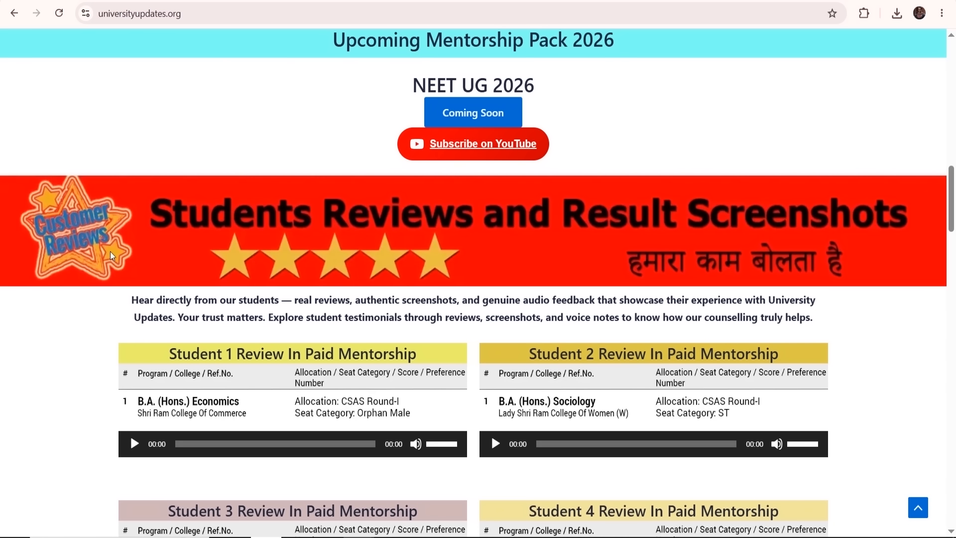
scroll(110, 252, "down", 2)
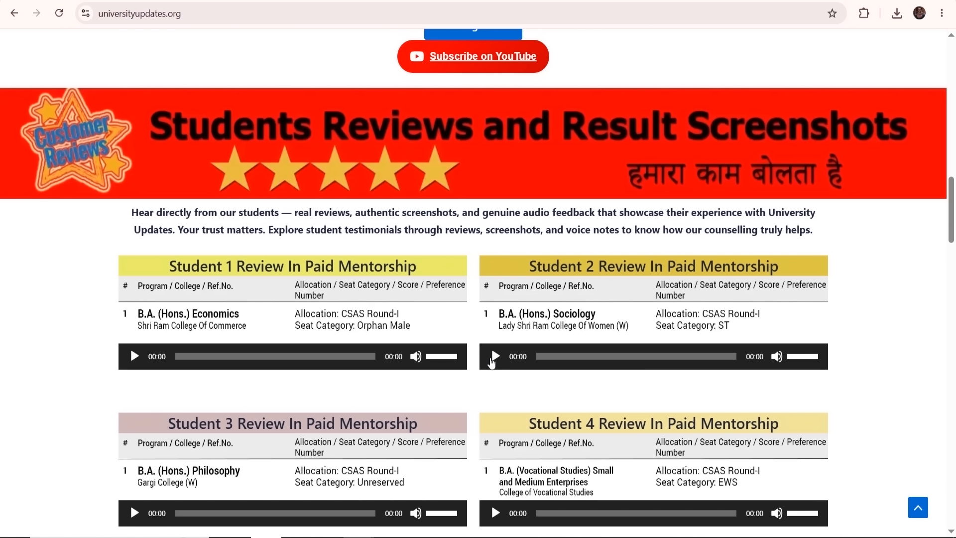
scroll(492, 356, "down", 3)
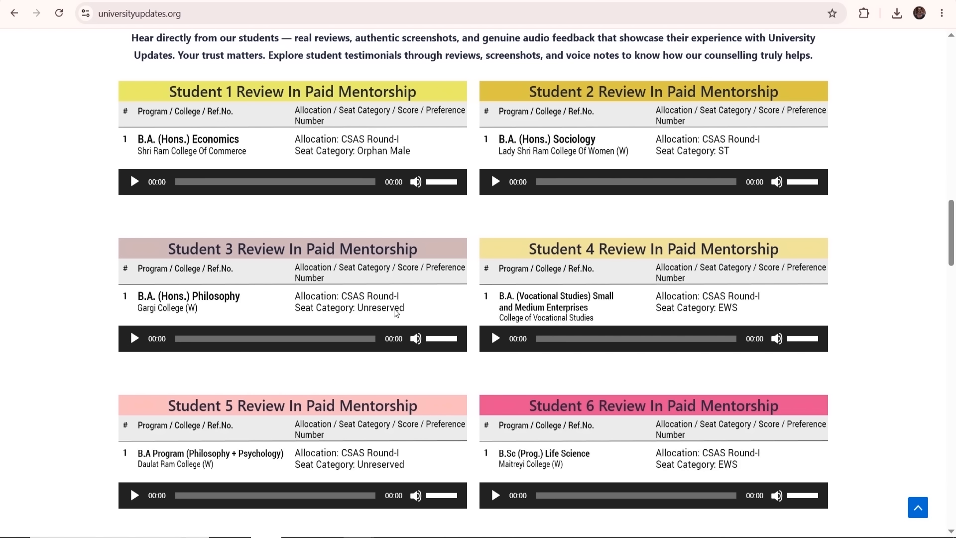
scroll(459, 315, "down", 4)
scroll(460, 313, "down", 3)
scroll(459, 313, "down", 3)
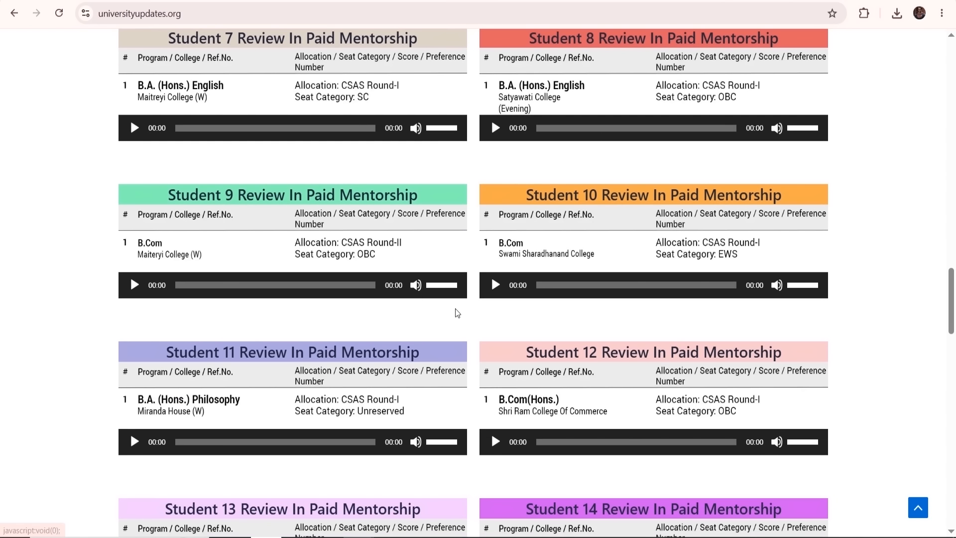